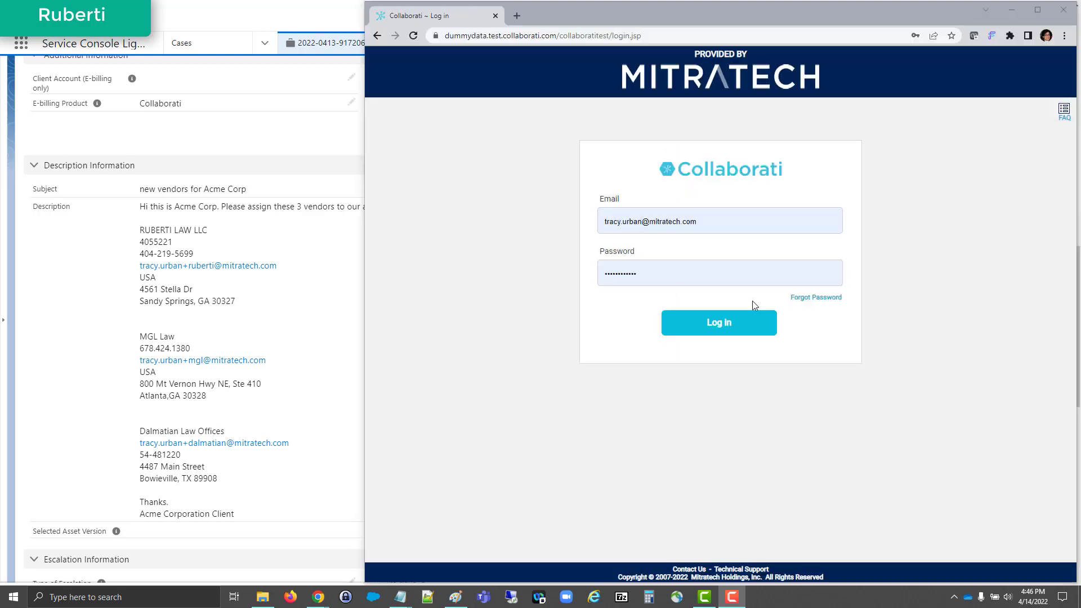
Step: Log in to Collaborati, search the offices for ruberti and bring up the New Vendor Request flowchart
{"action": "left_click", "coordinate": [705, 326]}
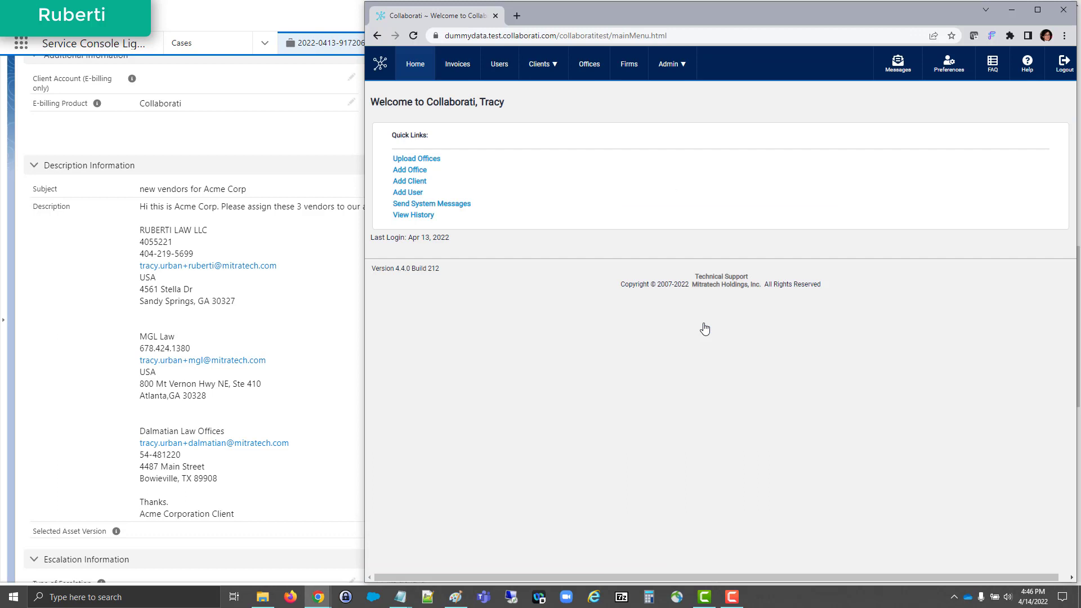
{"action": "left_click", "coordinate": [589, 63]}
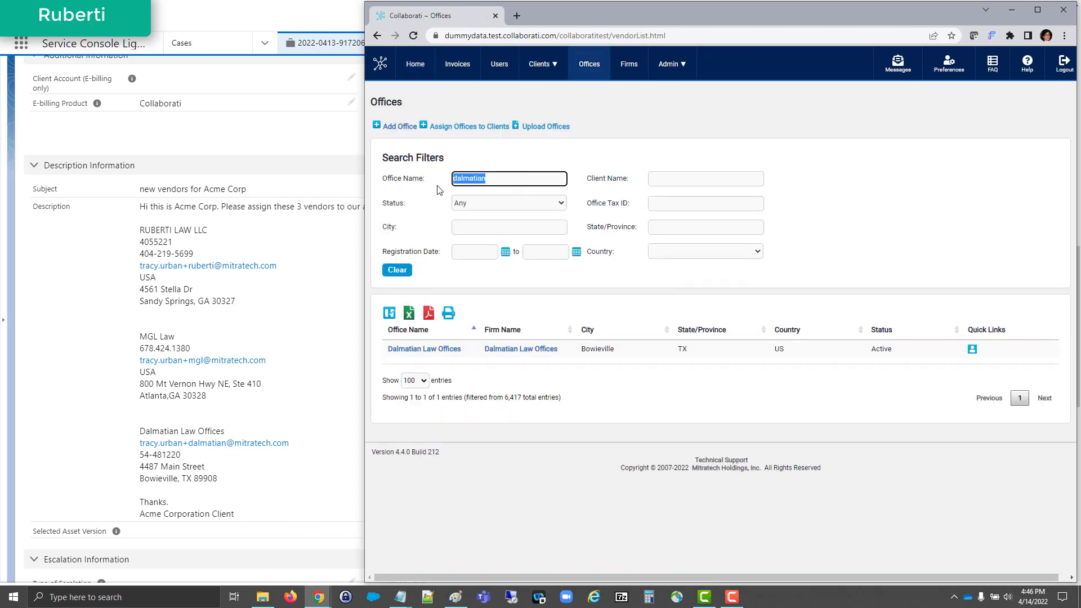
{"action": "type", "text": "ruberti"}
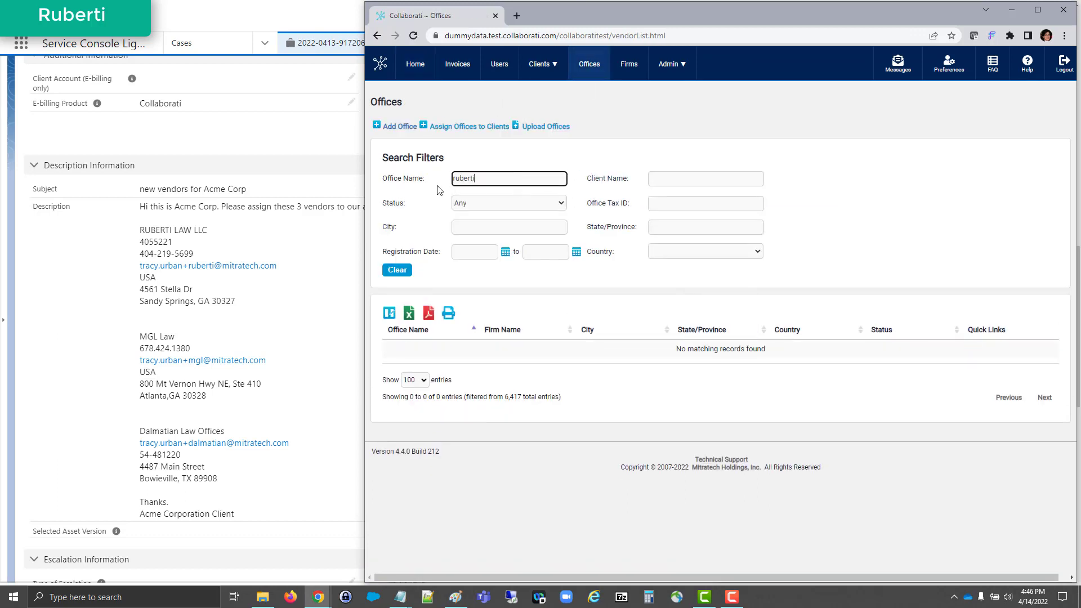
{"action": "key", "text": "alt+Tab"}
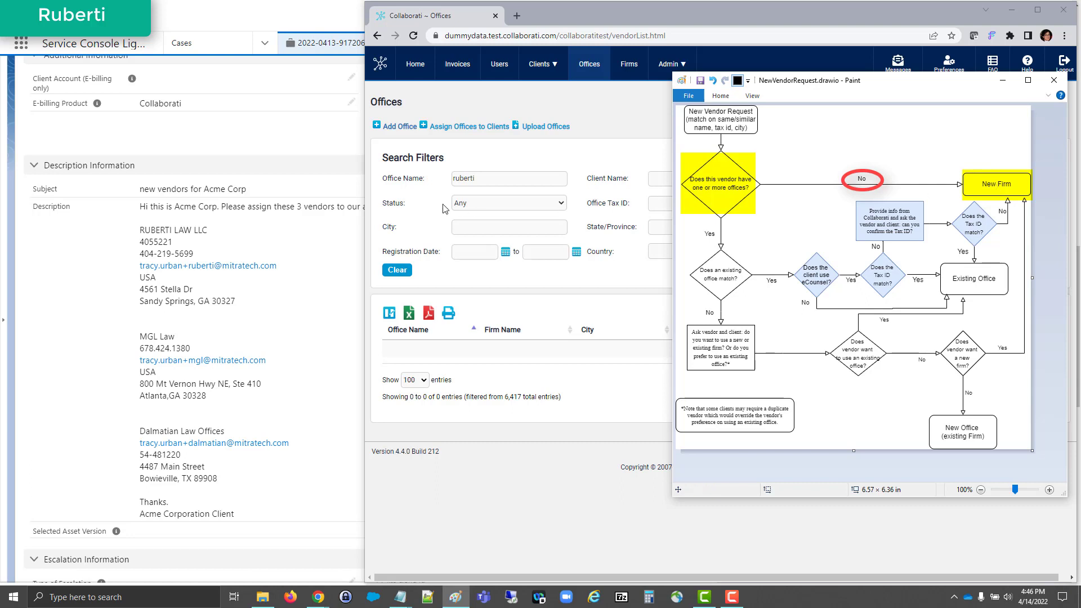
Step: Search the offices for mgl and trace the outcome through the office-match questions of the New Vendor Request flowchart
{"action": "left_click", "coordinate": [490, 178]}
{"action": "double_click", "coordinate": [489, 178]}
{"action": "type", "text": "mgl"}
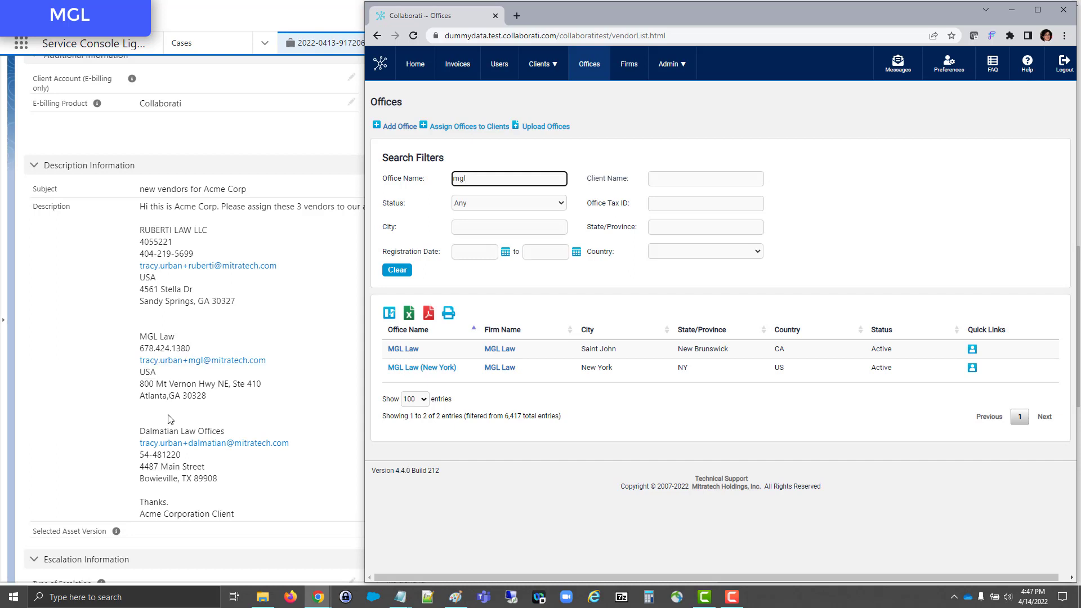
{"action": "key", "text": "alt+Tab"}
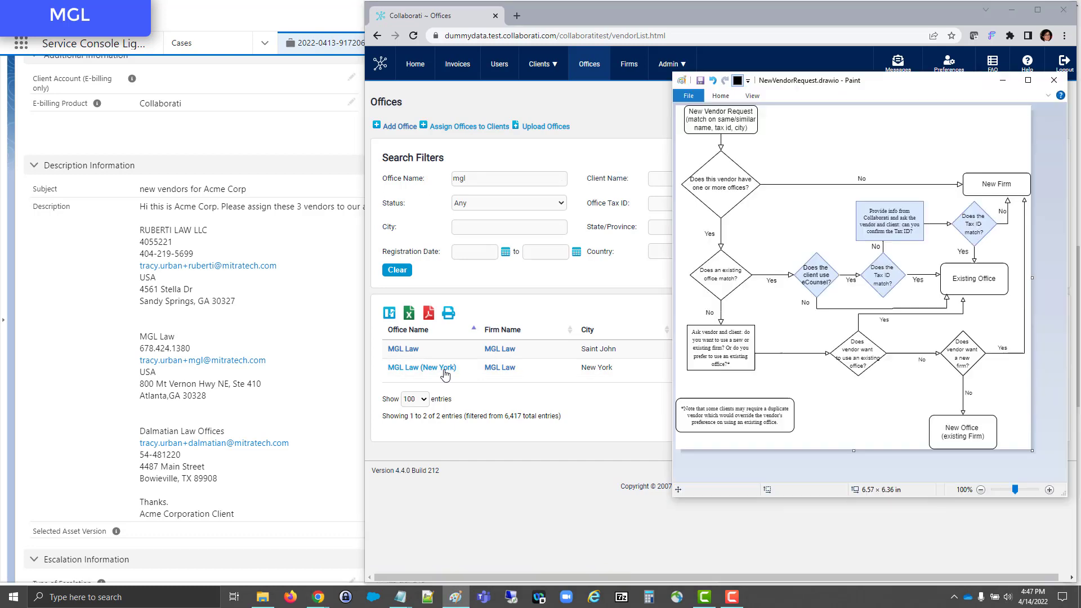
{"action": "left_click", "coordinate": [725, 192]}
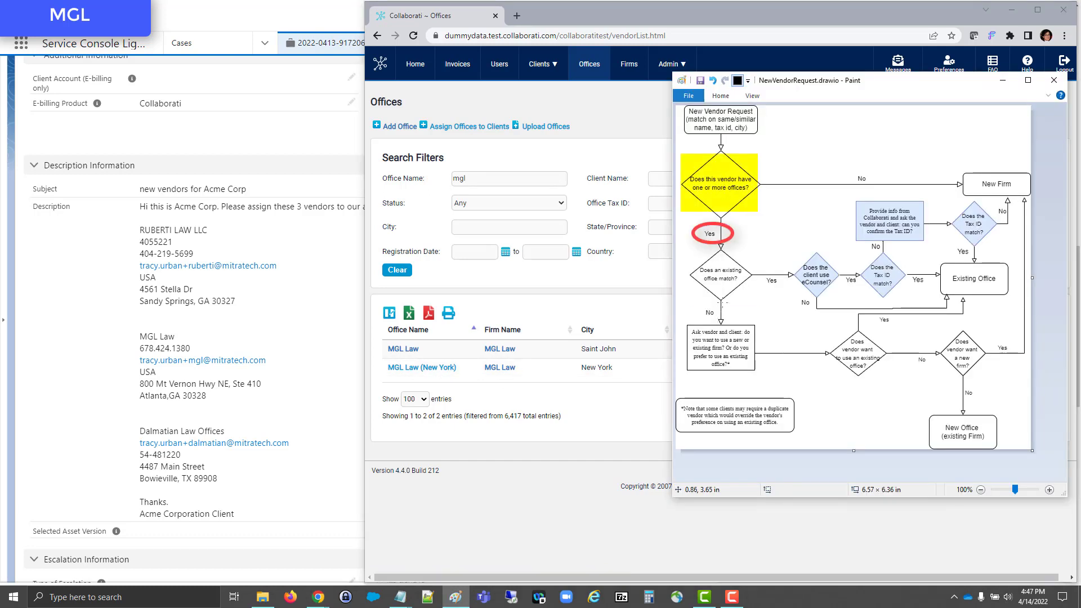
{"action": "left_click", "coordinate": [728, 294]}
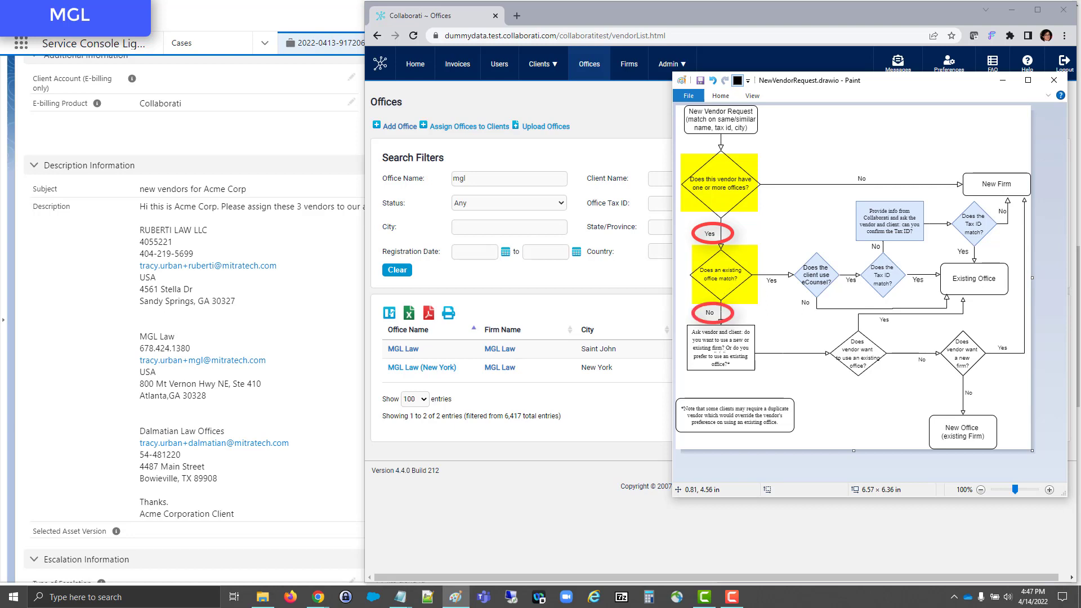
{"action": "left_click", "coordinate": [723, 356]}
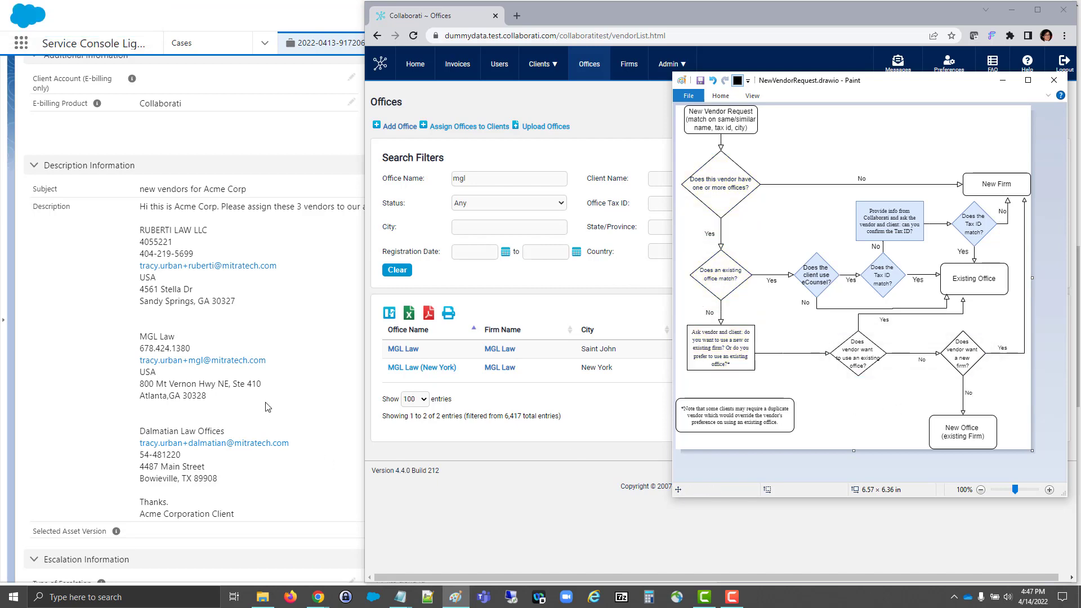
Step: Search the offices for dalmatian and check the match against the flowchart's existing-office questions
{"action": "left_click", "coordinate": [491, 182]}
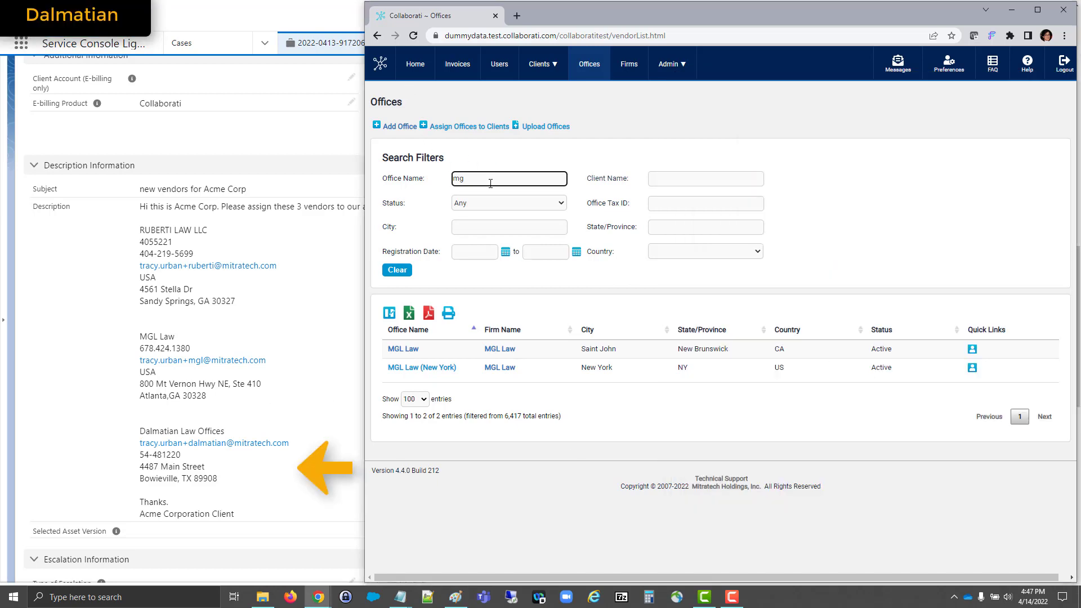
{"action": "key", "text": "BackSpace"}
{"action": "key", "text": "BackSpace"}
{"action": "type", "text": "dalmat"}
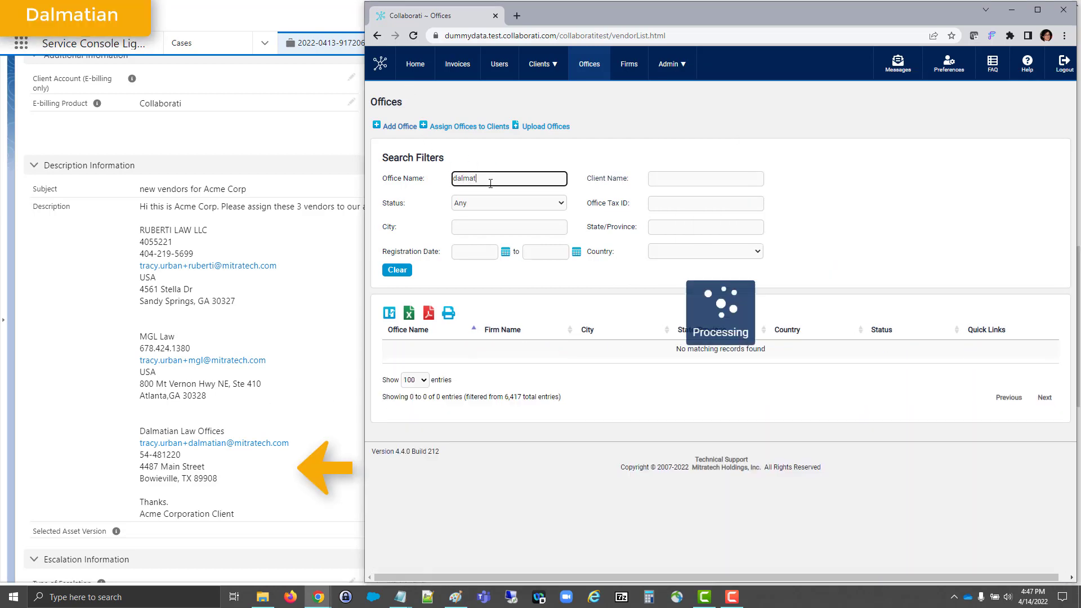
{"action": "type", "text": "ian"}
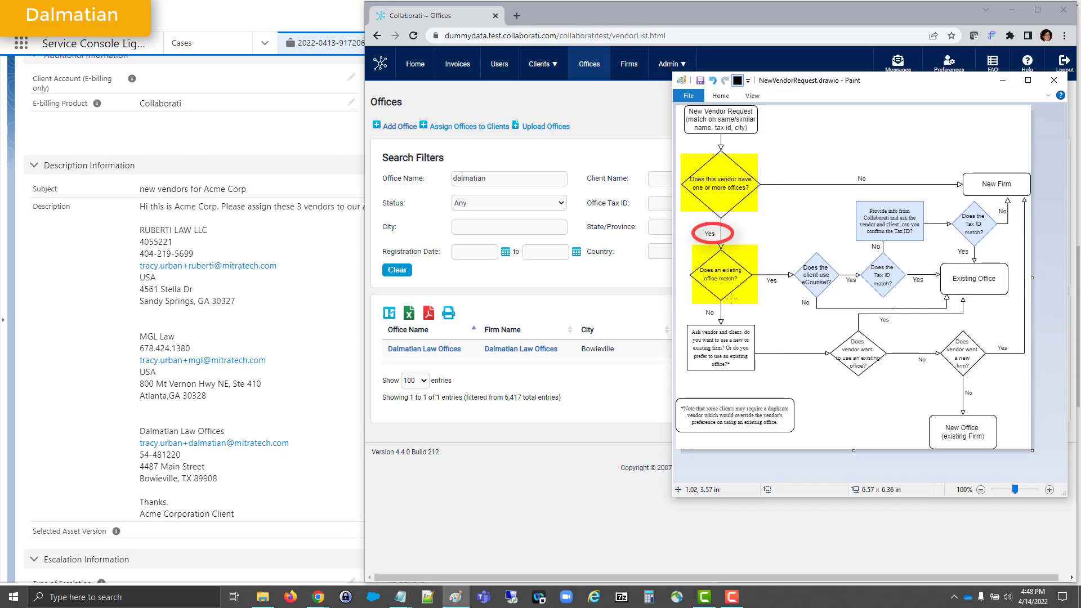
Step: Compare the Dalmatian Law Offices profile's tax ID and city with the case, and follow the flowchart to Existing Office
{"action": "left_click", "coordinate": [409, 355]}
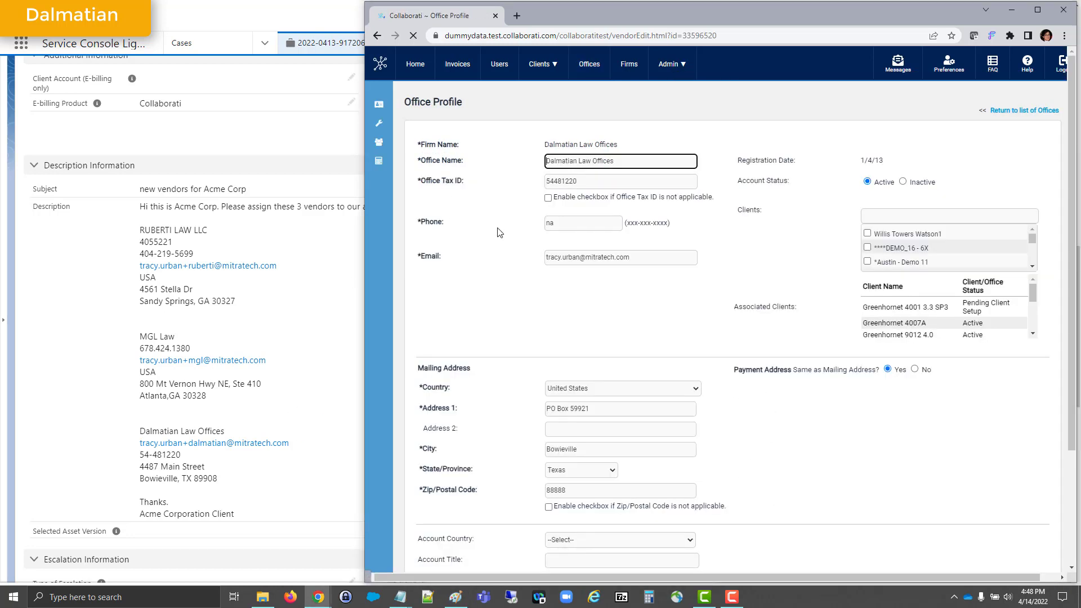
{"action": "double_click", "coordinate": [578, 183]}
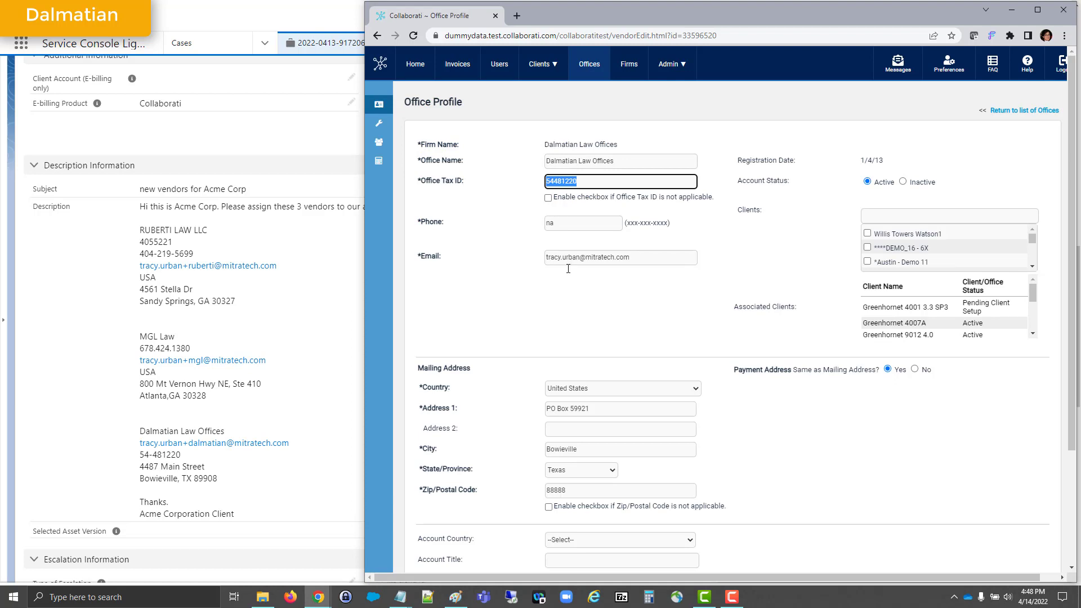
{"action": "double_click", "coordinate": [580, 446]}
{"action": "key", "text": "alt+Tab"}
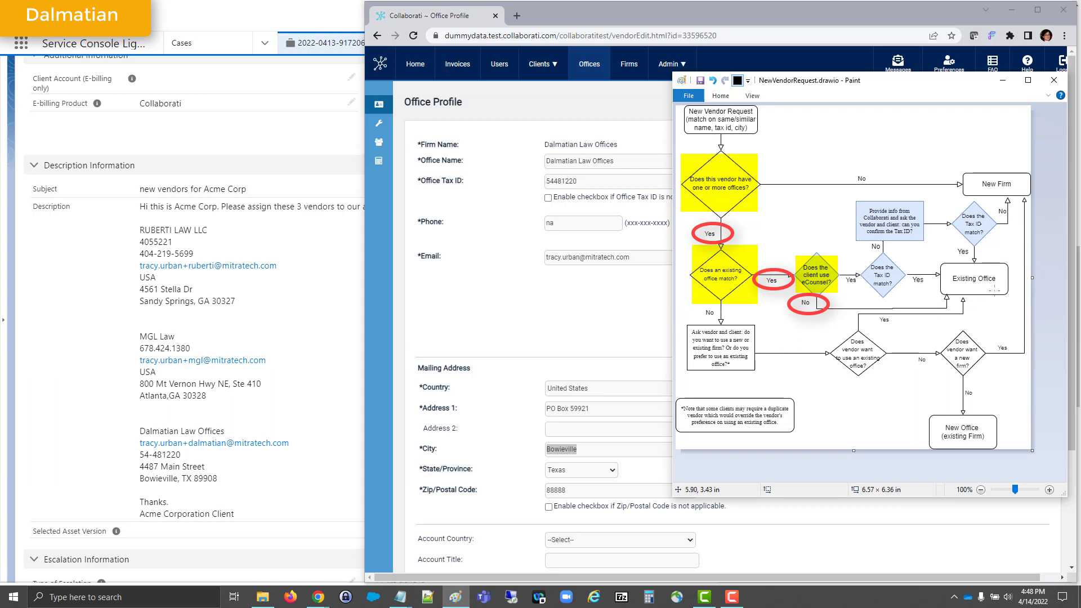
{"action": "left_click", "coordinate": [994, 288]}
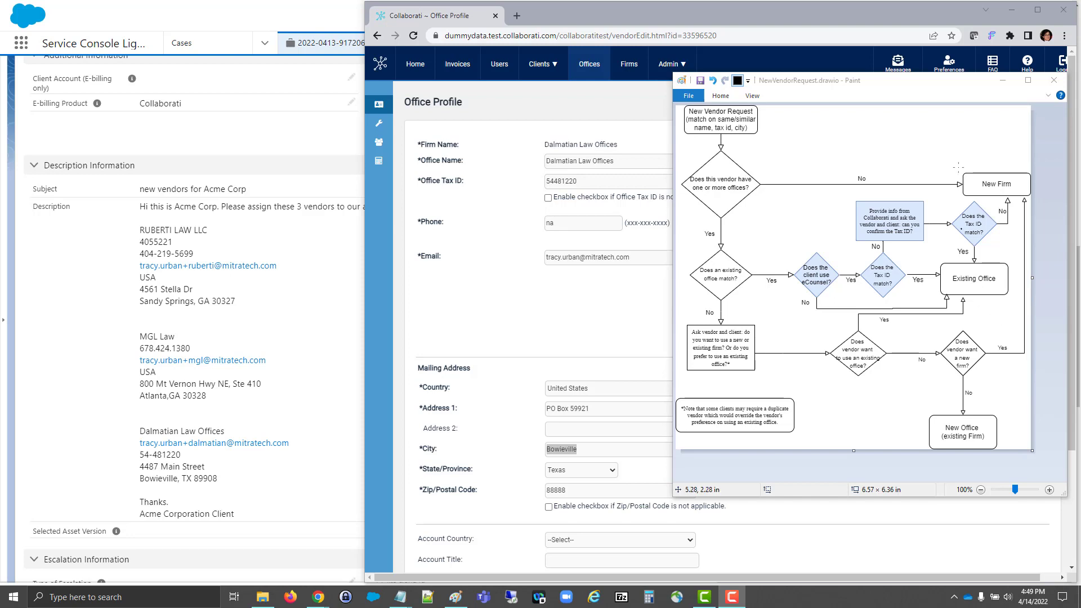
{"action": "left_click", "coordinate": [1003, 80]}
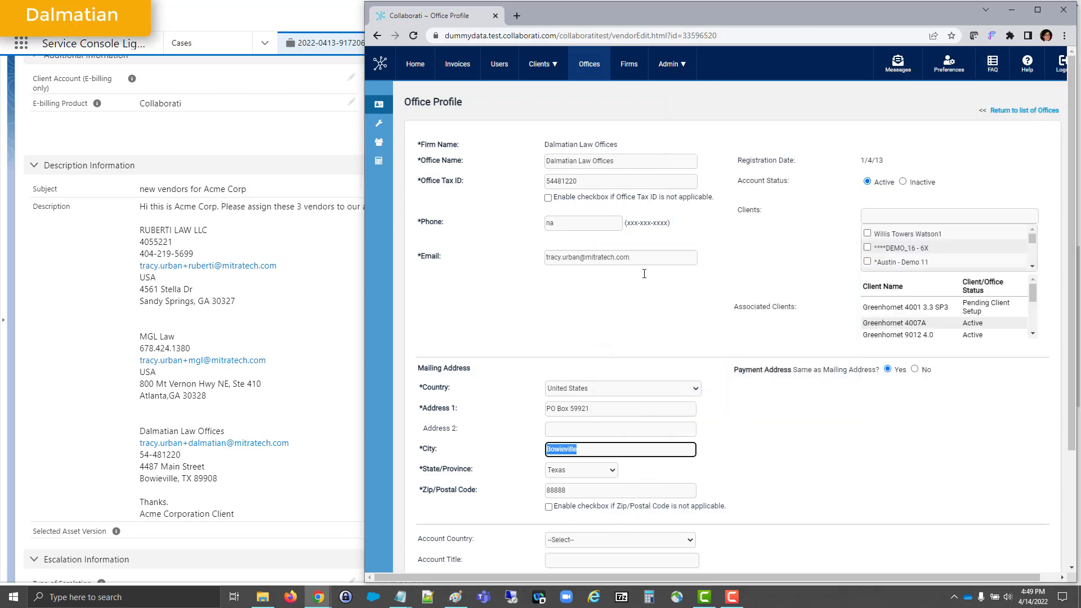
Step: Assign Acme Corporation Client to the Dalmatian Law Offices profile and save the profile
{"action": "left_click", "coordinate": [899, 215]}
{"action": "type", "text": "acme corpor"}
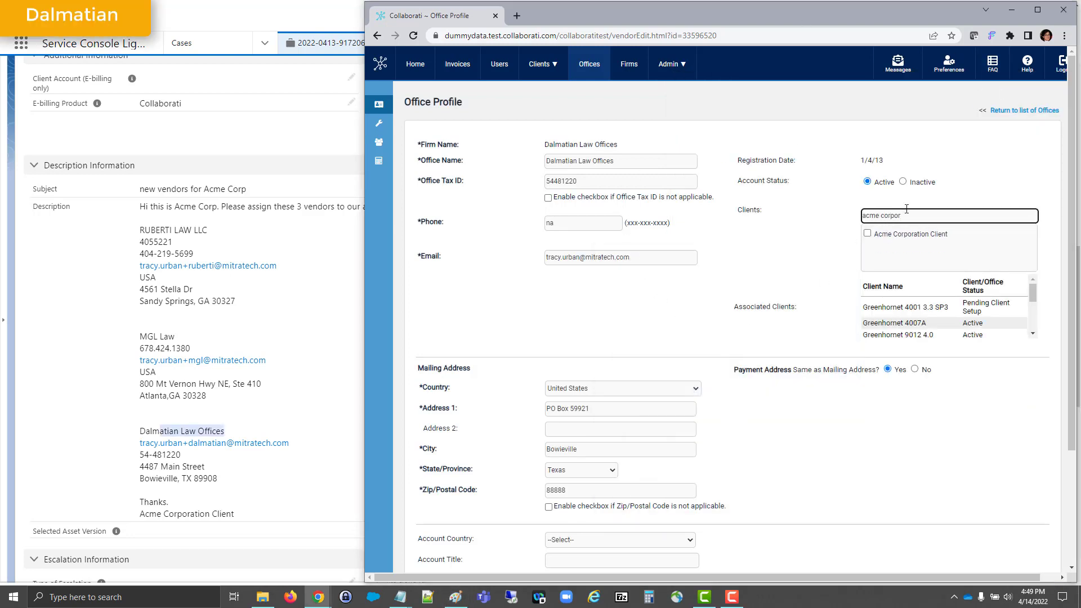
{"action": "left_click", "coordinate": [867, 233]}
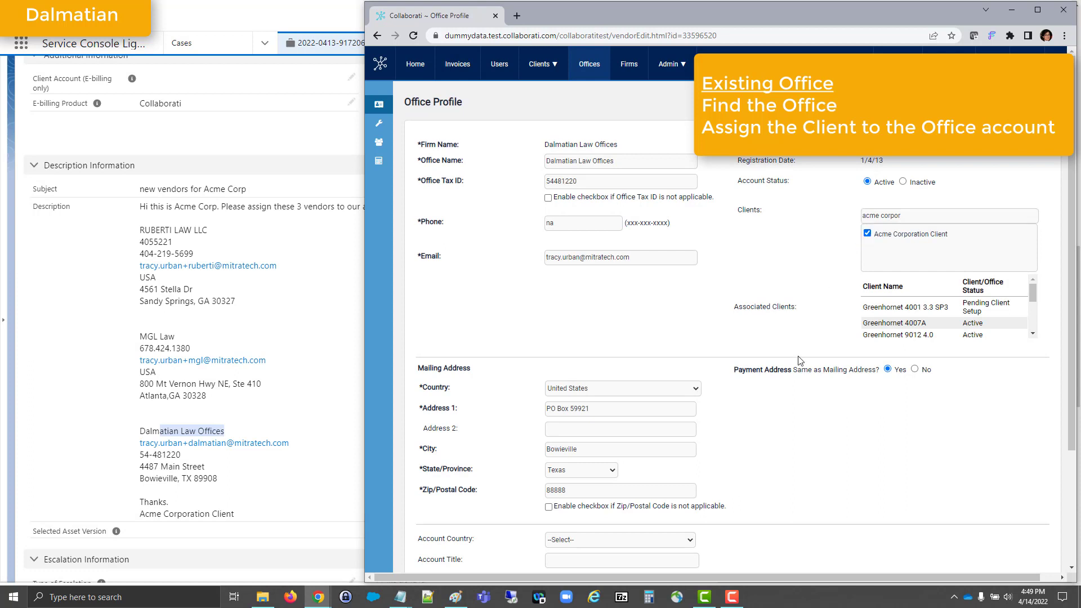
{"action": "scroll", "coordinate": [800, 360], "scroll_direction": "down", "scroll_amount": 3}
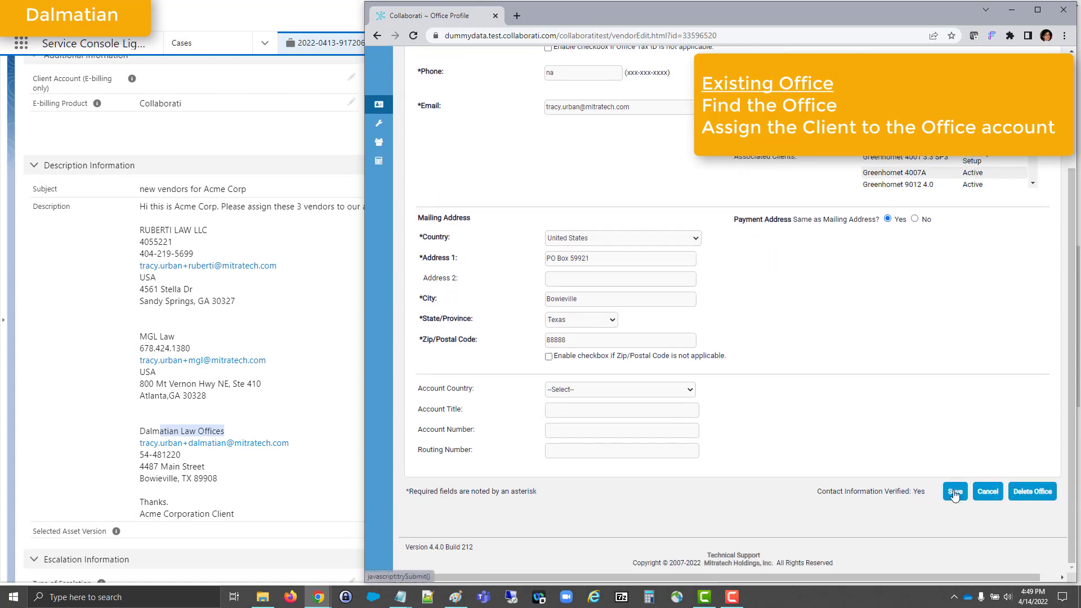
{"action": "left_click", "coordinate": [955, 492]}
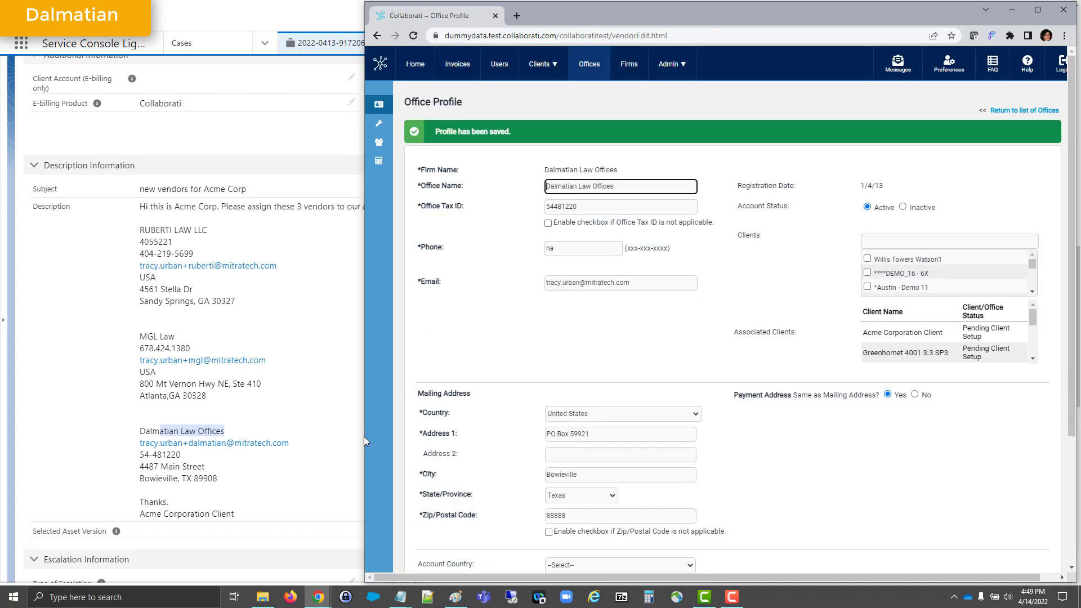
Step: Switch to the Salesforce case and start an email addressed to the Dalmatian vendor contact's e-mail
{"action": "left_click", "coordinate": [276, 495]}
{"action": "scroll", "coordinate": [276, 496], "scroll_direction": "up", "scroll_amount": 15}
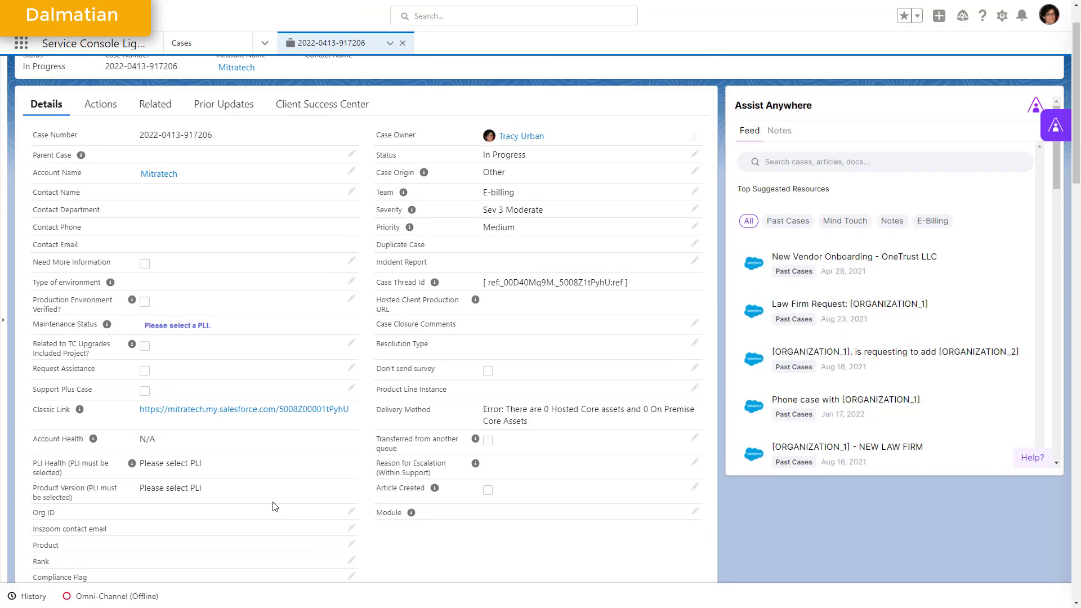
{"action": "left_click", "coordinate": [102, 113]}
{"action": "left_click", "coordinate": [328, 209]}
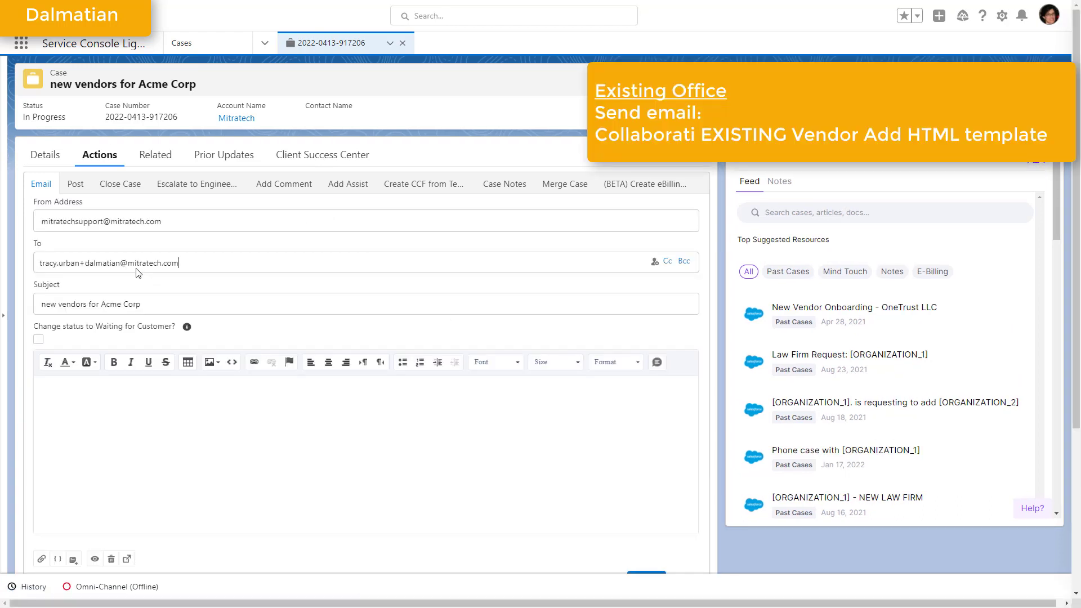
Step: Insert the Collaborati EXISTING Vendor Add HTML template from all classic templates into the email
{"action": "scroll", "coordinate": [169, 366], "scroll_direction": "down", "scroll_amount": 2}
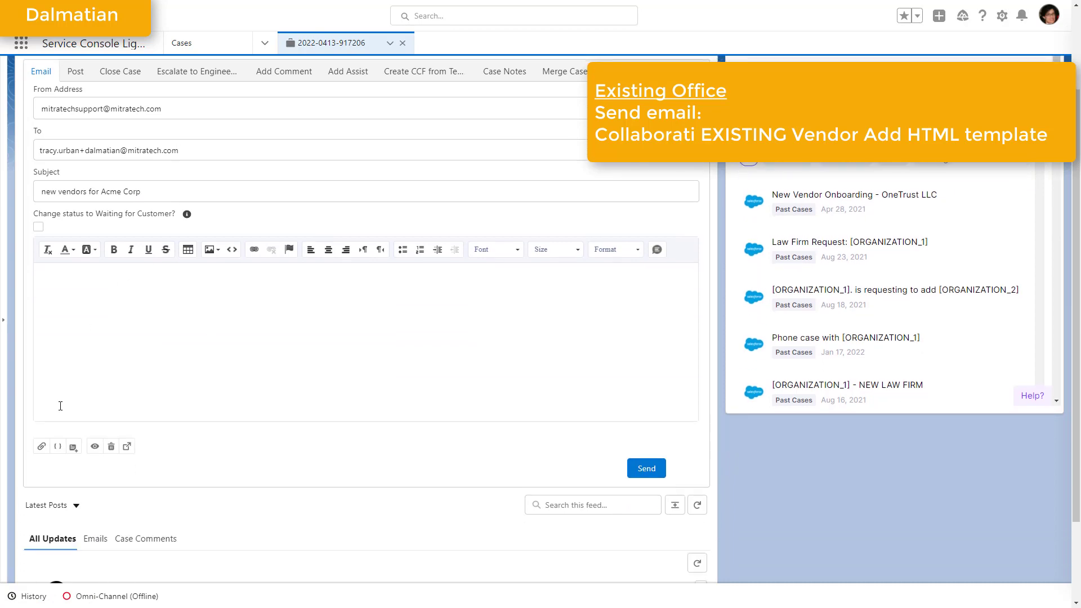
{"action": "left_click", "coordinate": [73, 447]}
{"action": "left_click", "coordinate": [120, 253]}
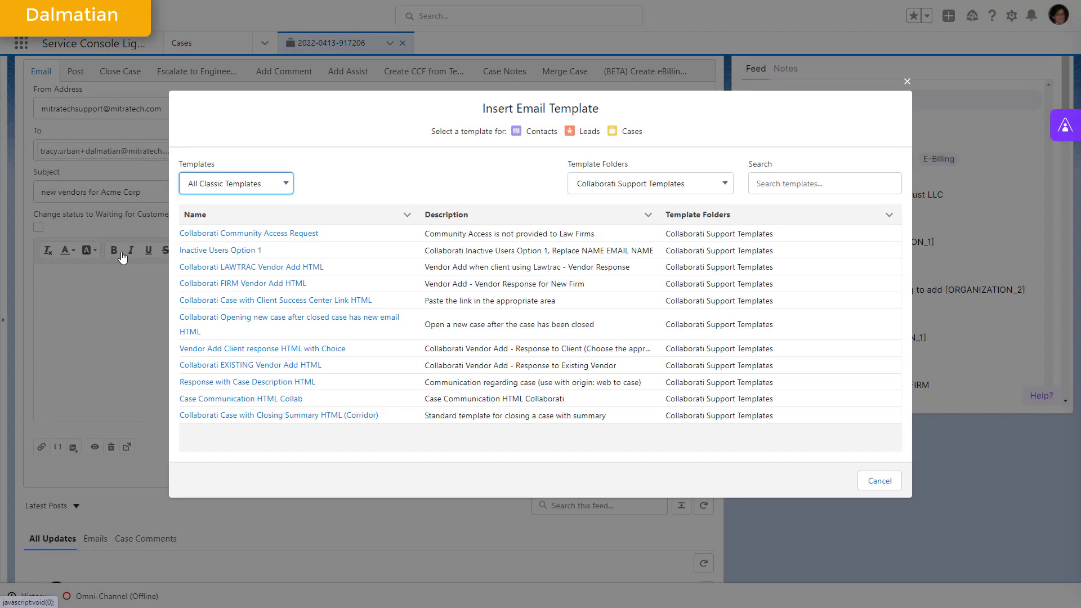
{"action": "left_click", "coordinate": [266, 366]}
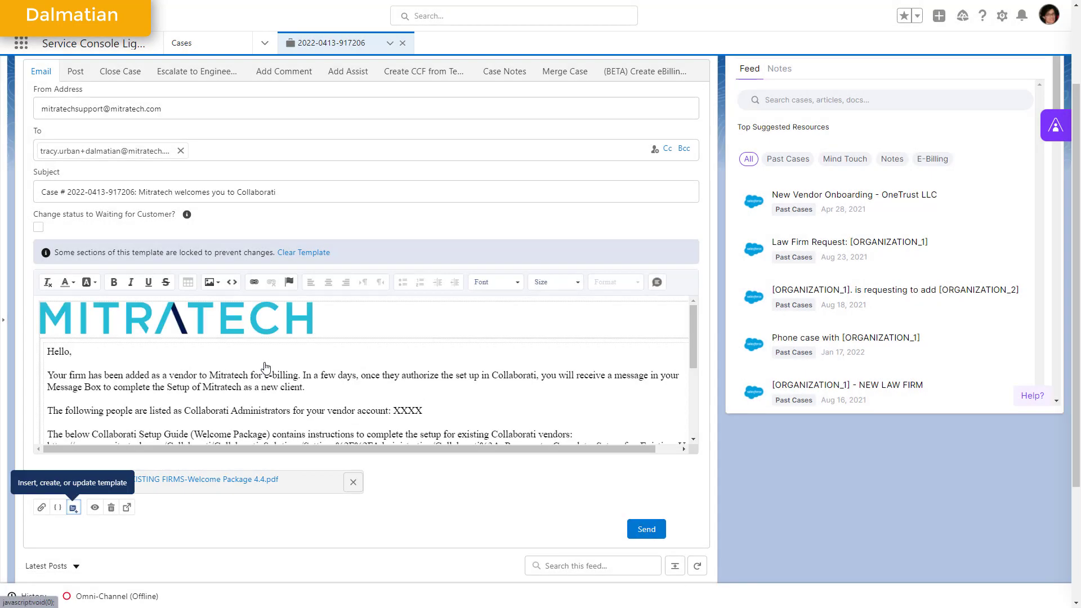
Step: Switch to Collaborati and open the user list of the Dalmatian Law Offices firm
{"action": "key", "text": "alt+Tab"}
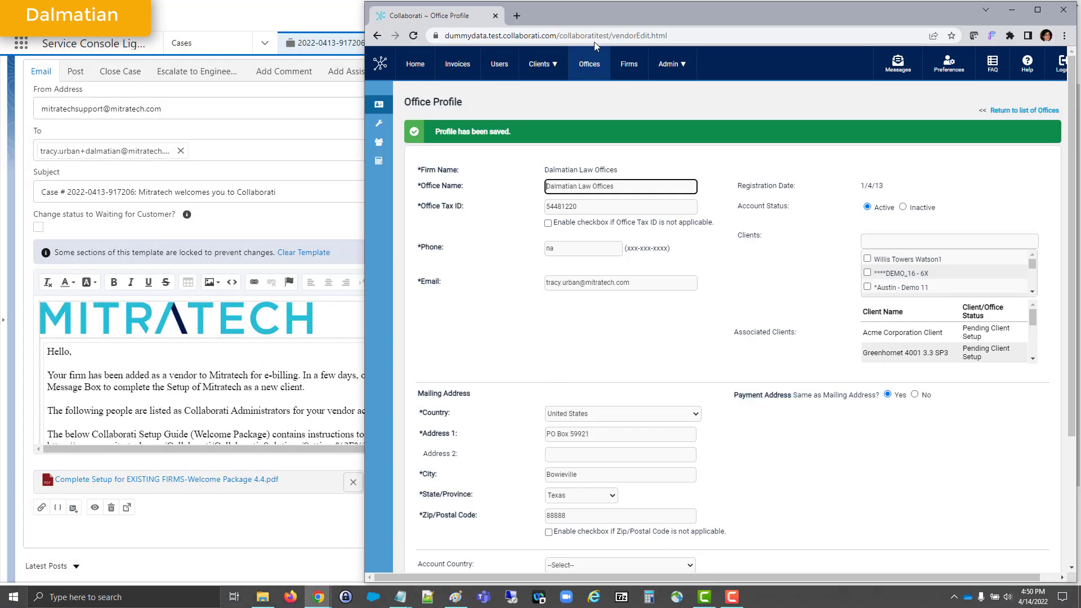
{"action": "left_click", "coordinate": [584, 69]}
{"action": "left_click", "coordinate": [513, 350]}
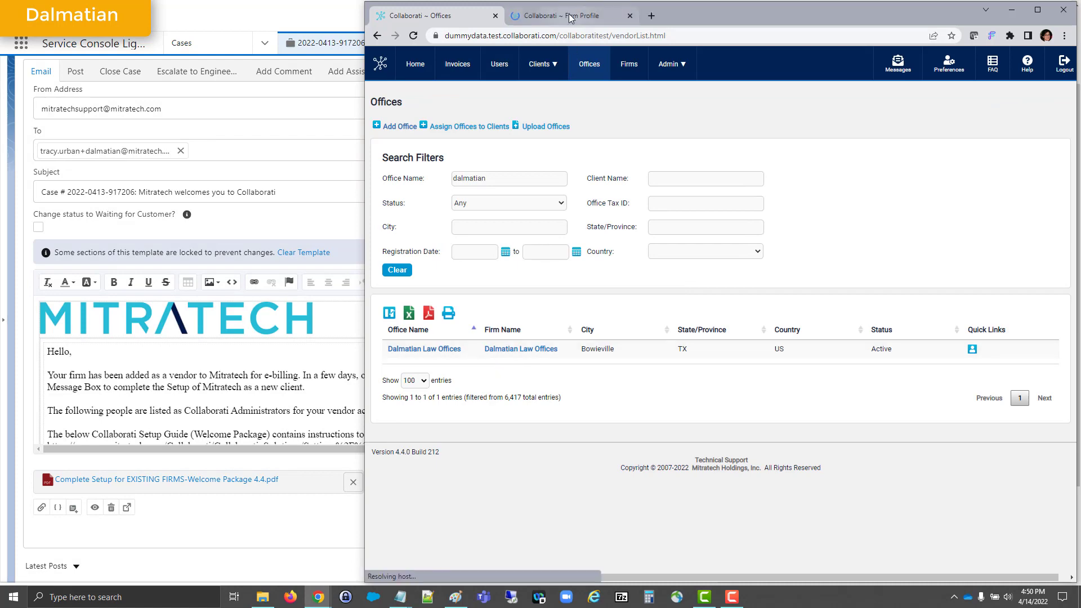
{"action": "scroll", "coordinate": [630, 436], "scroll_direction": "down", "scroll_amount": 2}
{"action": "left_click", "coordinate": [594, 455]}
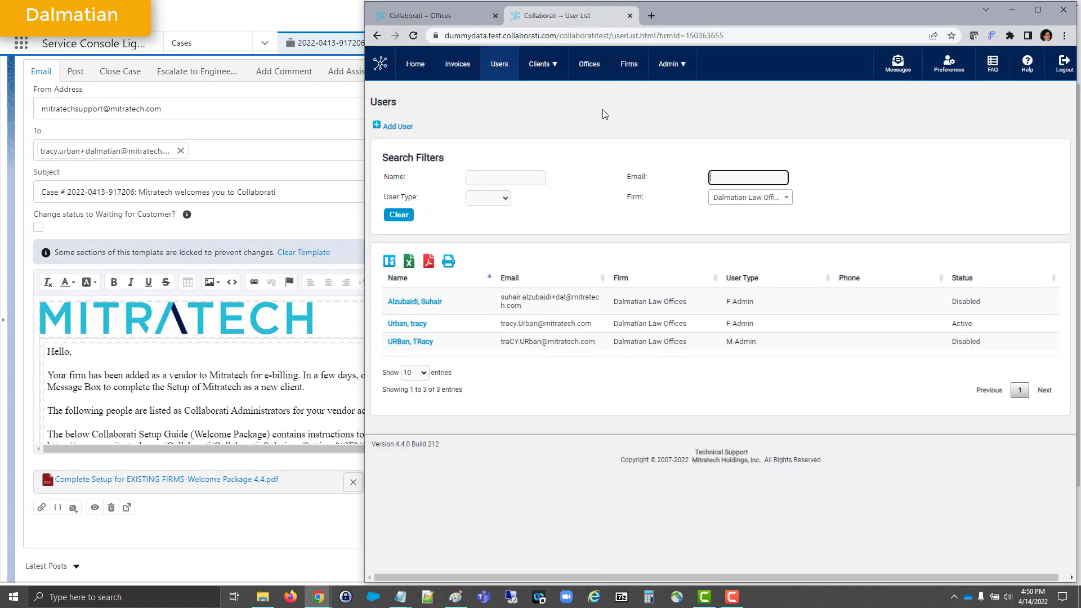
Step: Sort the firm's users by status and insert a screenshot of the active administrator in place of XXXX in the email
{"action": "left_click", "coordinate": [975, 278]}
{"action": "left_click", "coordinate": [975, 194]}
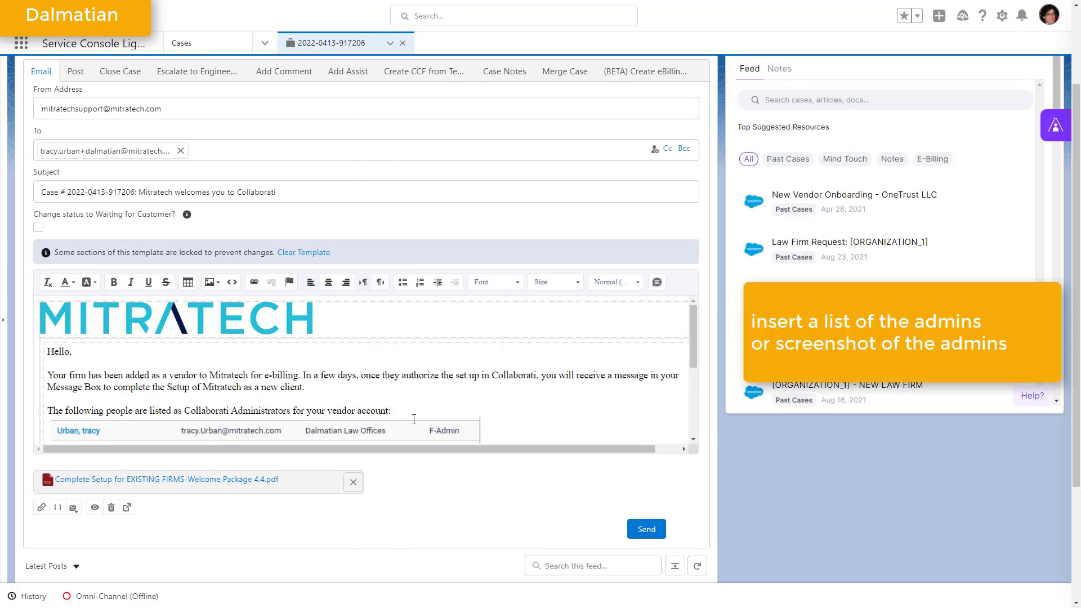
{"action": "scroll", "coordinate": [419, 407], "scroll_direction": "down", "scroll_amount": 2}
{"action": "scroll", "coordinate": [419, 408], "scroll_direction": "up", "scroll_amount": 2}
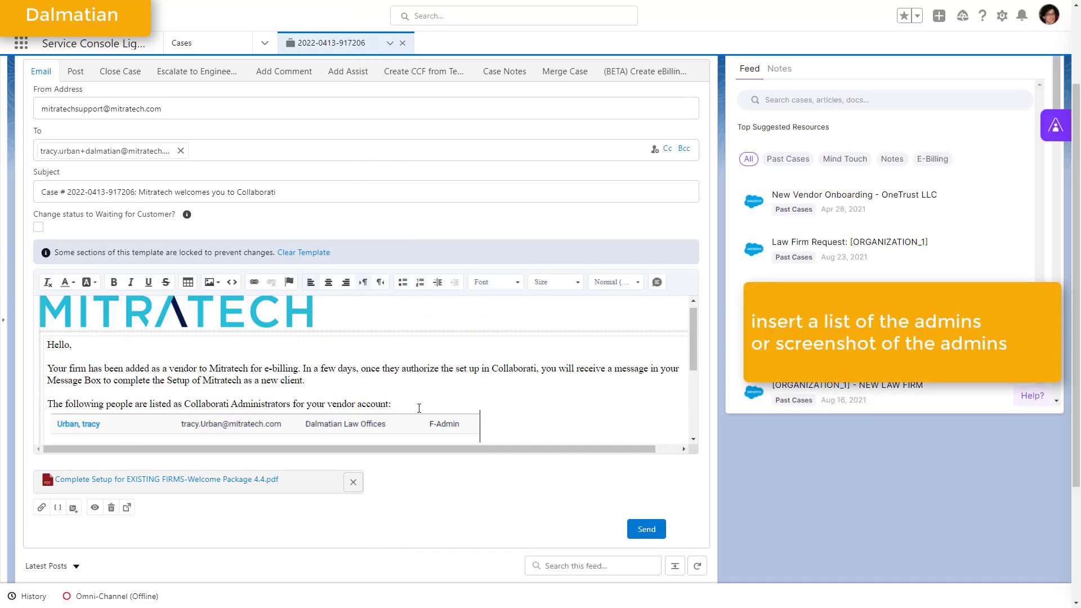
Step: Replace Mitratech with Acme Corporation in the email's subject line
{"action": "double_click", "coordinate": [156, 192]}
{"action": "type", "text": "Acme "}
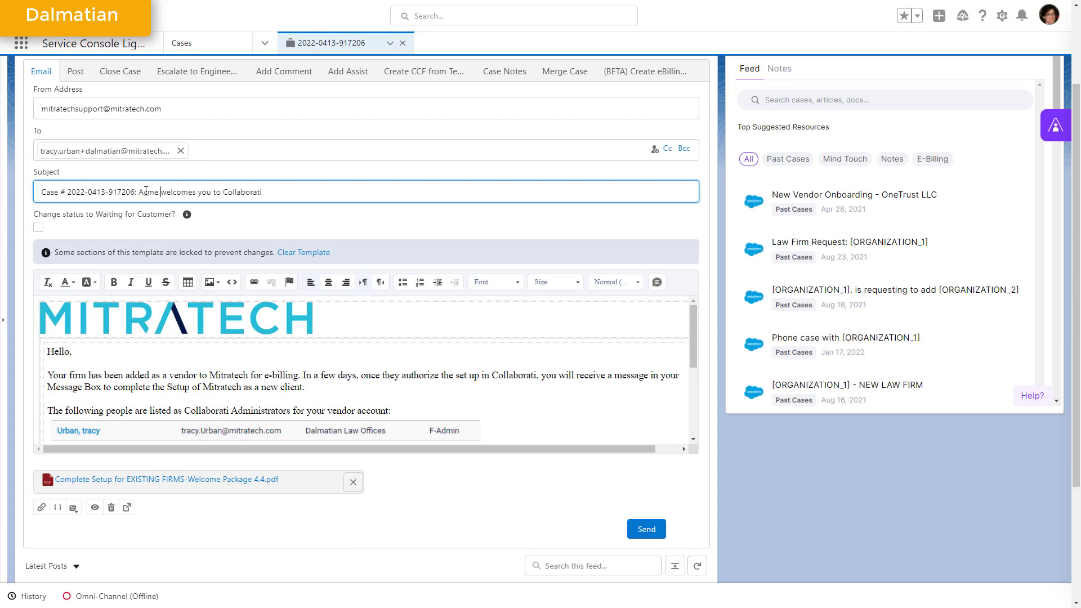
{"action": "type", "text": "Corporation"}
{"action": "scroll", "coordinate": [176, 518], "scroll_direction": "up", "scroll_amount": 2}
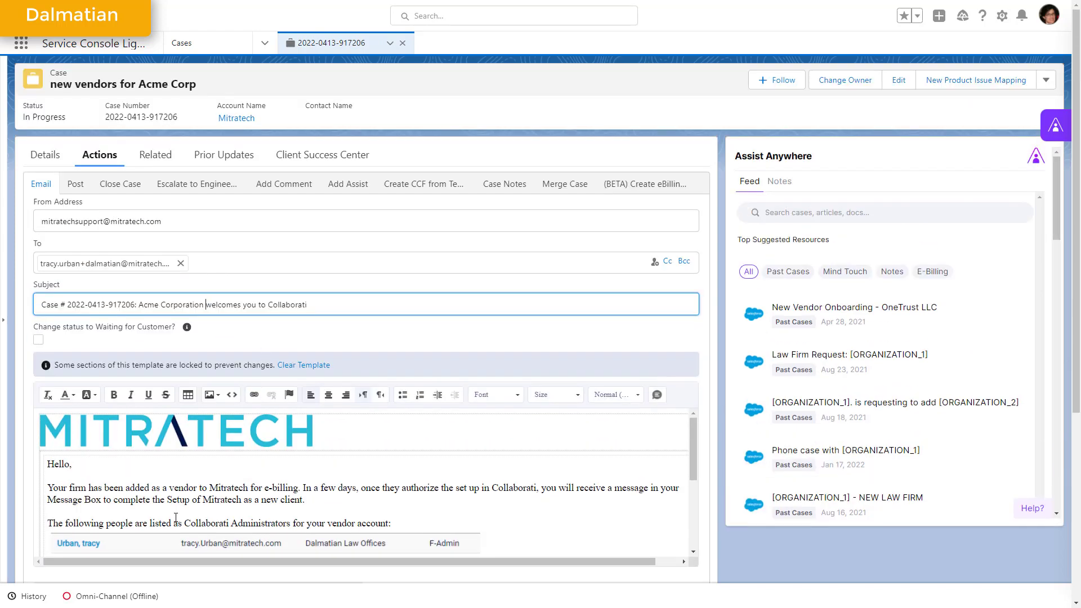
Step: Replace both mentions of Mitratech in the email's opening paragraph with Acme Corporation
{"action": "scroll", "coordinate": [176, 517], "scroll_direction": "down", "scroll_amount": 2}
{"action": "double_click", "coordinate": [213, 375]}
{"action": "type", "text": "Acme Corporation"}
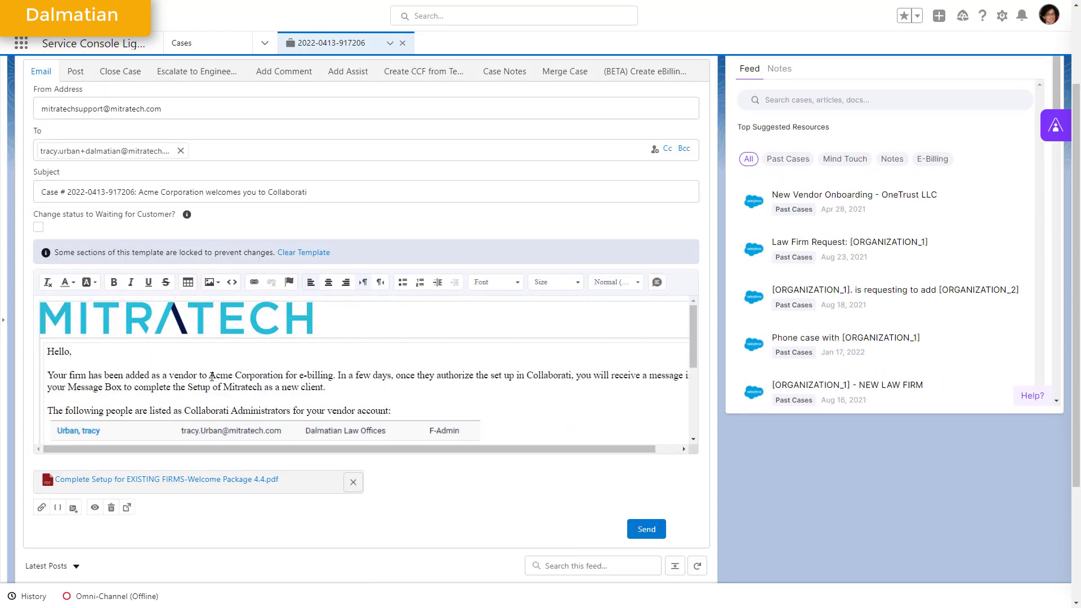
{"action": "double_click", "coordinate": [241, 388]}
{"action": "type", "text": "Acme Corporation"}
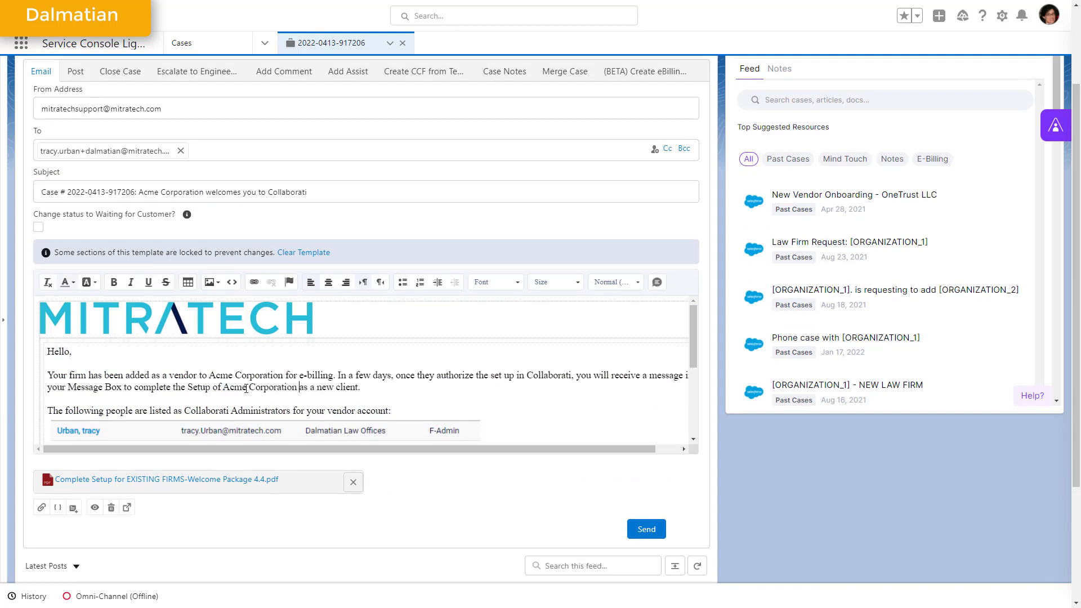
Step: Send the email to Dalmatian Law Offices and bring up the vendor list in the case description
{"action": "left_click", "coordinate": [647, 530]}
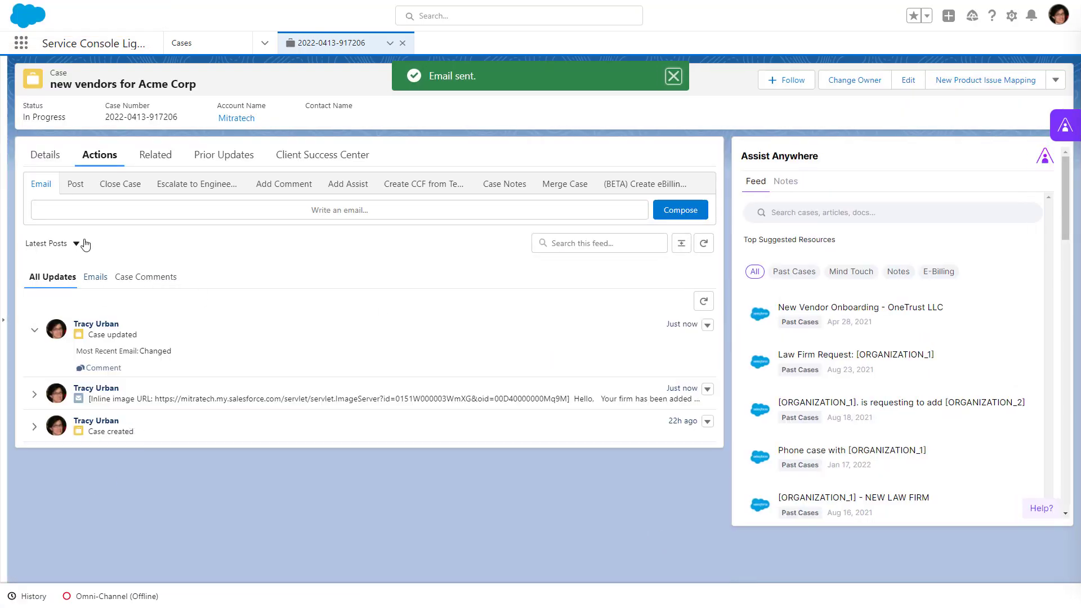
{"action": "left_click", "coordinate": [46, 155]}
{"action": "scroll", "coordinate": [180, 485], "scroll_direction": "down", "scroll_amount": 15}
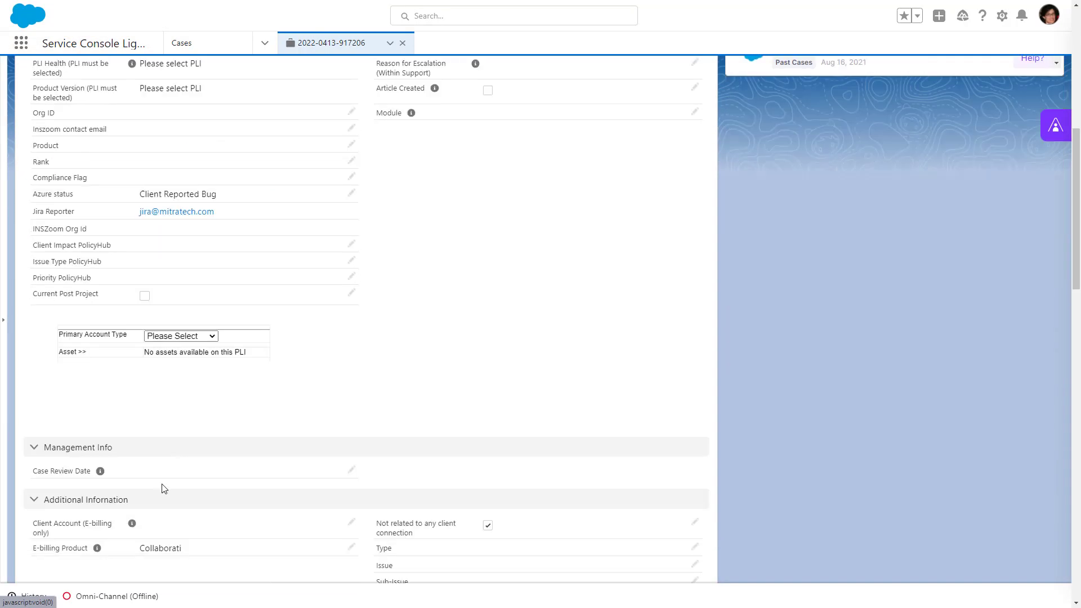
{"action": "scroll", "coordinate": [163, 487], "scroll_direction": "down", "scroll_amount": 1}
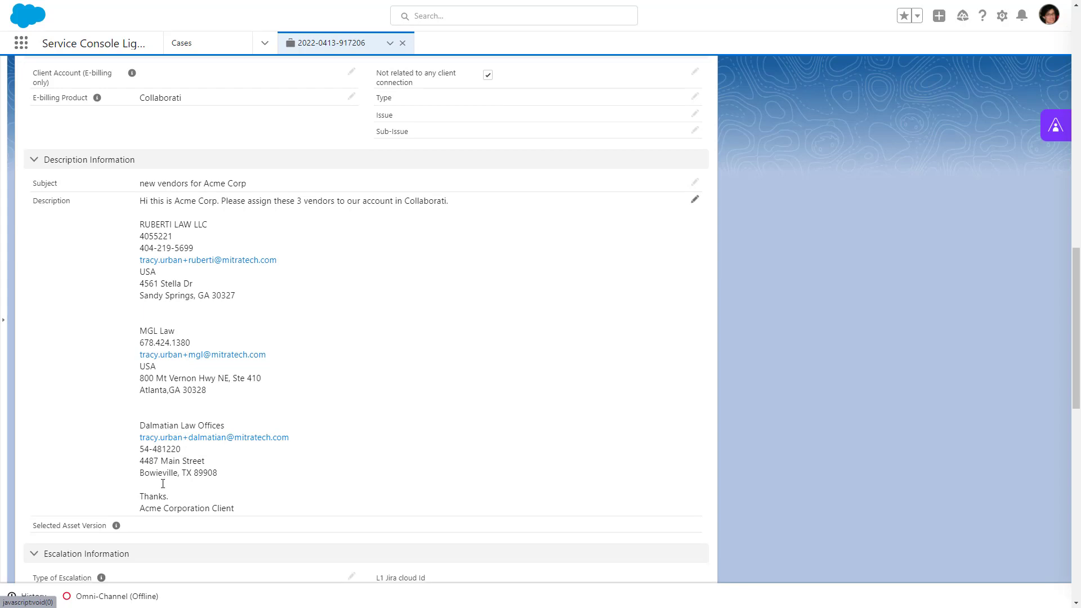
Step: Switch to Collaborati, close the user list and search the offices for RUBERTI LAW LLC using the name from the case
{"action": "left_click_drag", "start_coordinate": [142, 221], "coordinate": [208, 226]}
{"action": "key", "text": "ctrl+c"}
{"action": "key", "text": "alt+Tab"}
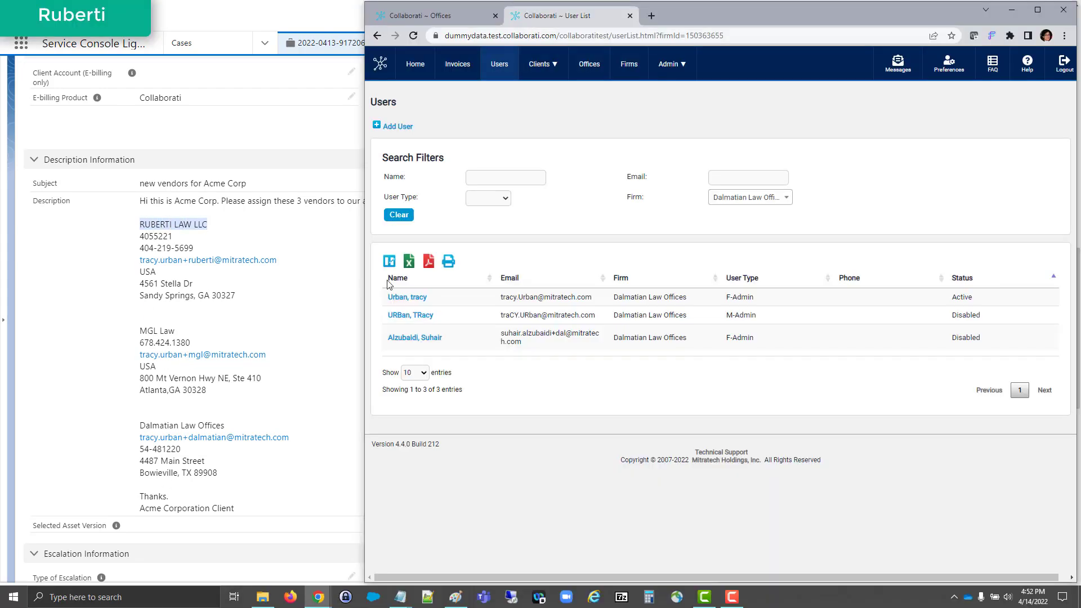
{"action": "left_click", "coordinate": [631, 16]}
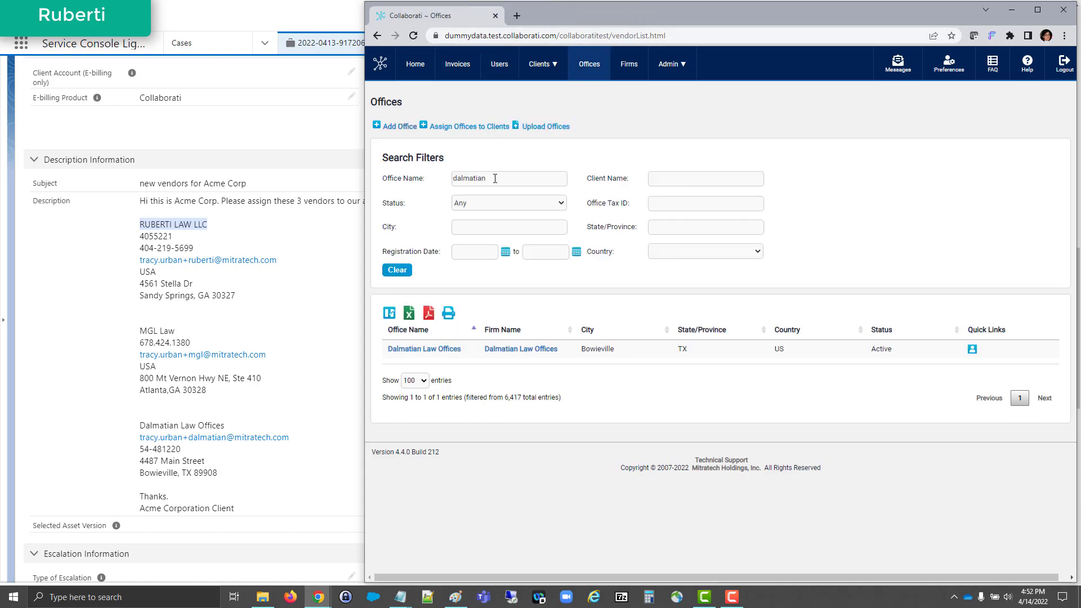
{"action": "left_click_drag", "start_coordinate": [495, 179], "coordinate": [442, 179]}
{"action": "key", "text": "ctrl+v"}
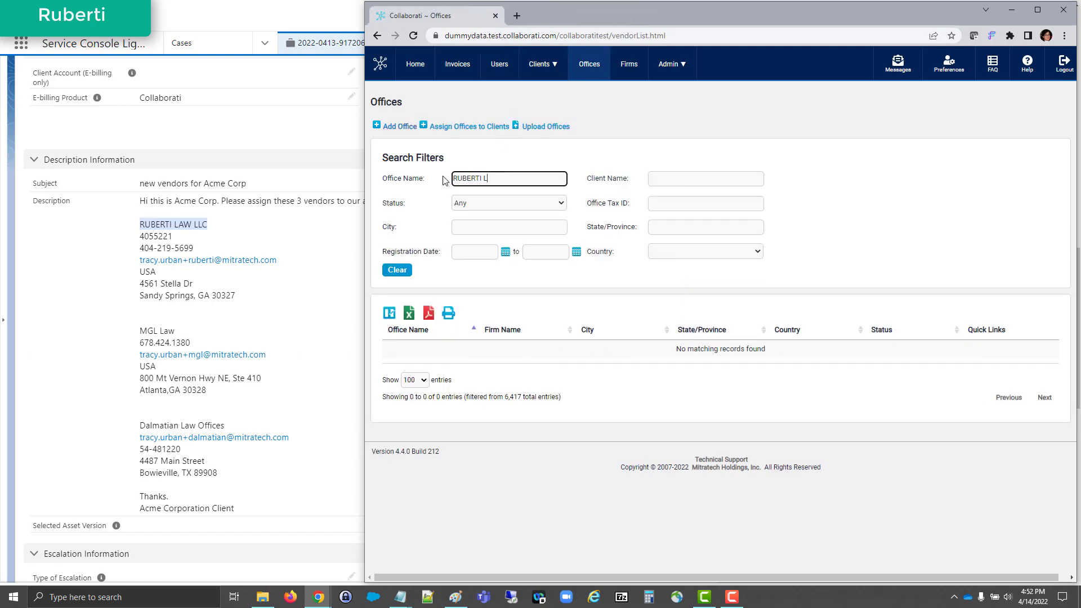
Step: Start a new firm in Collaborati named RUBERTI LAW LLC and enter its firm tax ID from the case
{"action": "left_click", "coordinate": [629, 64]}
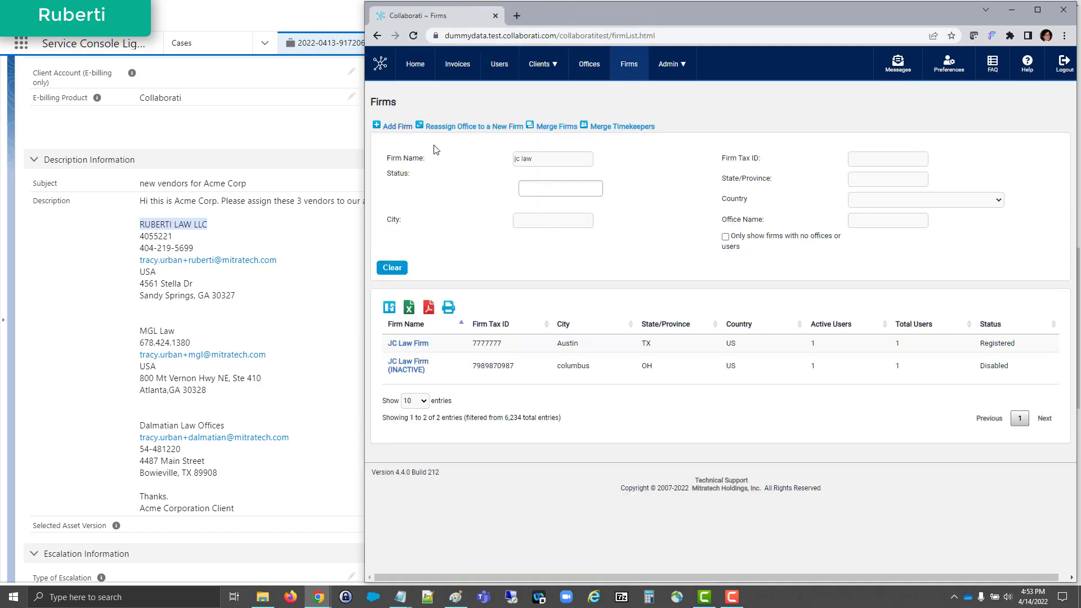
{"action": "left_click", "coordinate": [402, 127]}
{"action": "left_click", "coordinate": [556, 150]}
{"action": "key", "text": "ctrl+v"}
{"action": "left_click_drag", "start_coordinate": [139, 236], "coordinate": [193, 246]}
{"action": "key", "text": "ctrl+c"}
{"action": "left_click", "coordinate": [556, 170]}
{"action": "key", "text": "ctrl+v"}
Step: Fill in the new firm's phone number and email from the case description
{"action": "key", "text": "Tab"}
{"action": "key", "text": "ctrl+v"}
{"action": "key", "text": "Tab"}
{"action": "key", "text": "Tab"}
{"action": "key", "text": "shift+Tab"}
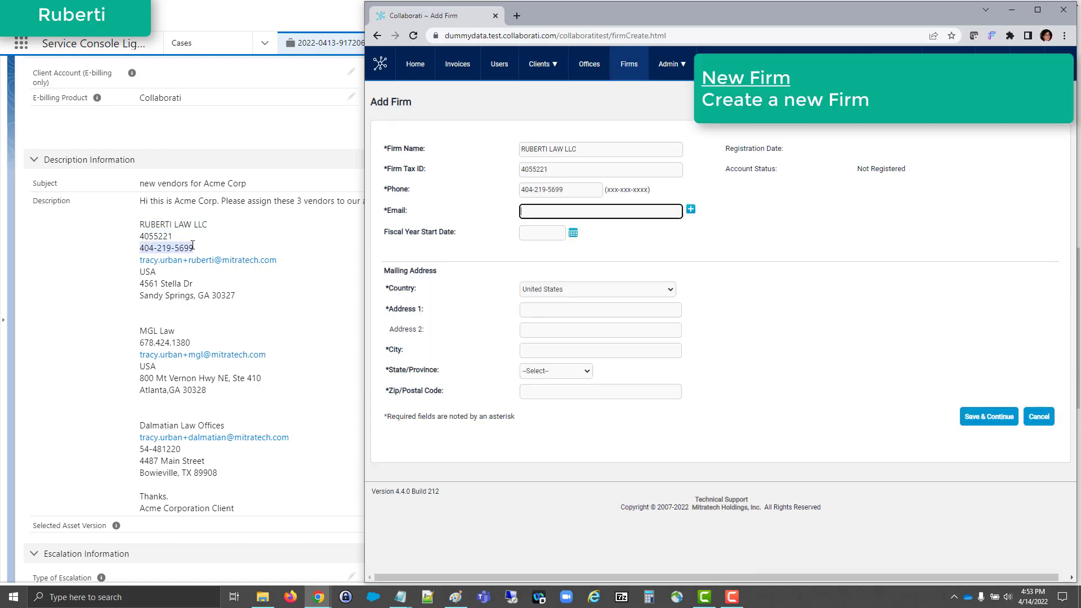
{"action": "key", "text": "ctrl+v"}
Step: Complete the firm's mailing address from the case, including city, state and zip code, and save the firm with its default settings
{"action": "left_click_drag", "start_coordinate": [140, 283], "coordinate": [193, 284]}
{"action": "key", "text": "ctrl+c"}
{"action": "left_click", "coordinate": [523, 310]}
{"action": "key", "text": "ctrl+v"}
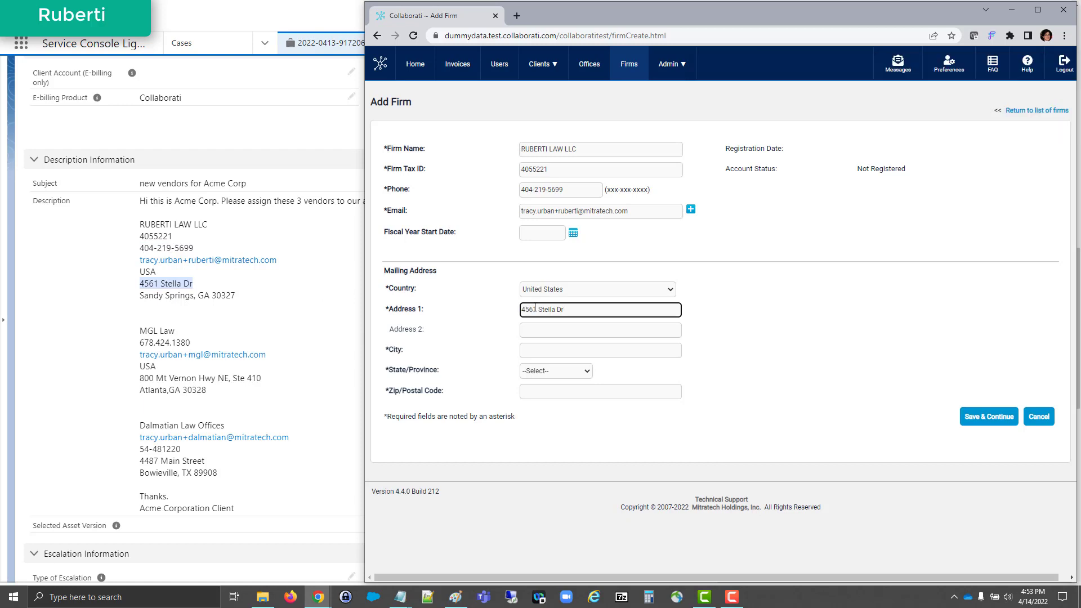
{"action": "left_click", "coordinate": [530, 352]}
{"action": "type", "text": "Sandy Spring"}
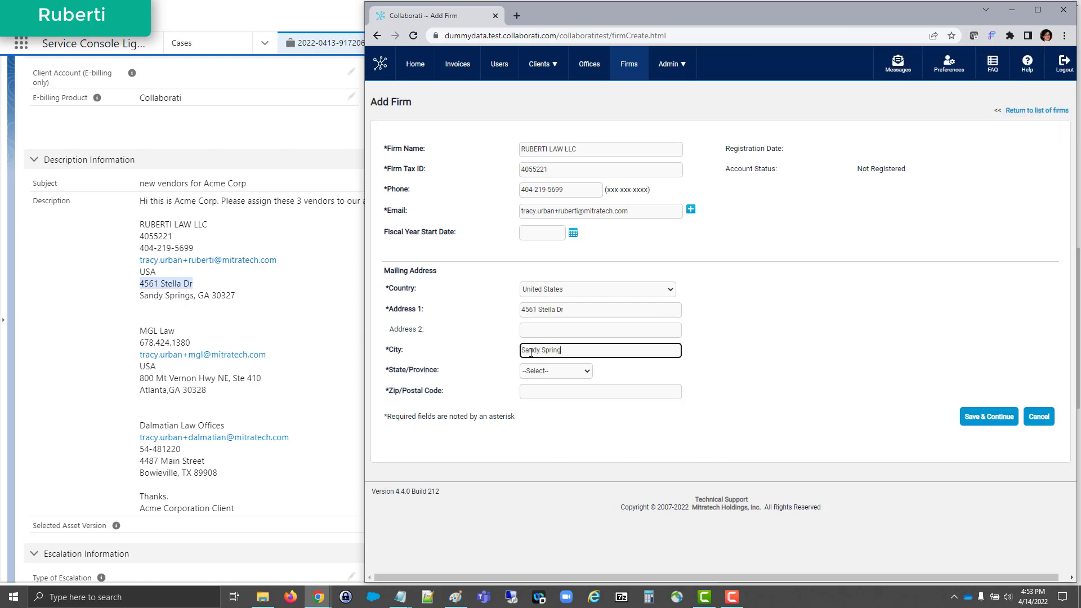
{"action": "type", "text": "s"}
{"action": "key", "text": "Tab"}
{"action": "key", "text": "g"}
{"action": "key", "text": "Tab"}
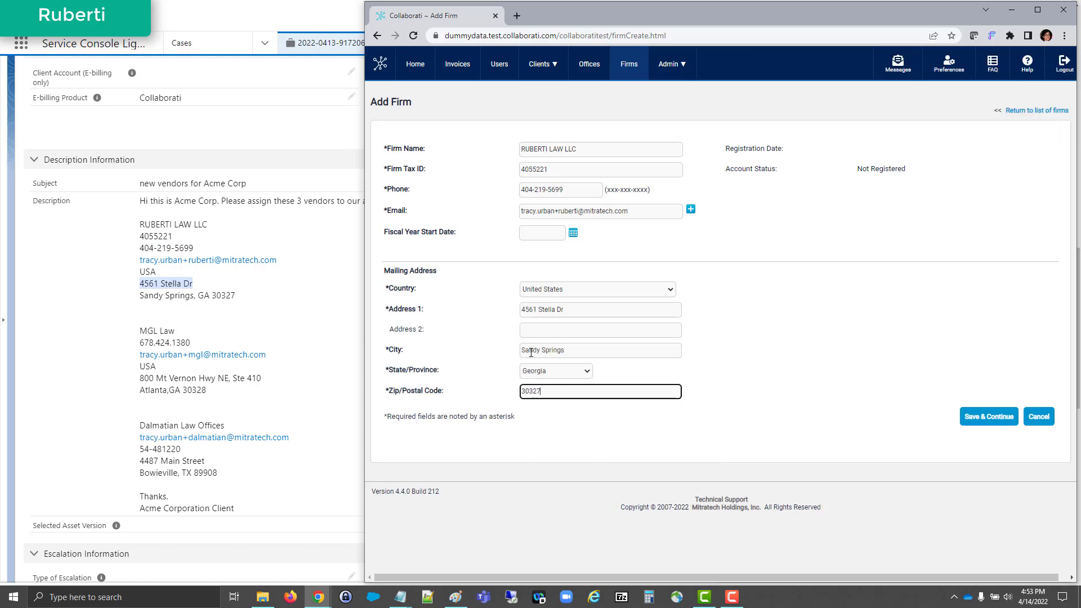
{"action": "left_click", "coordinate": [1014, 419]}
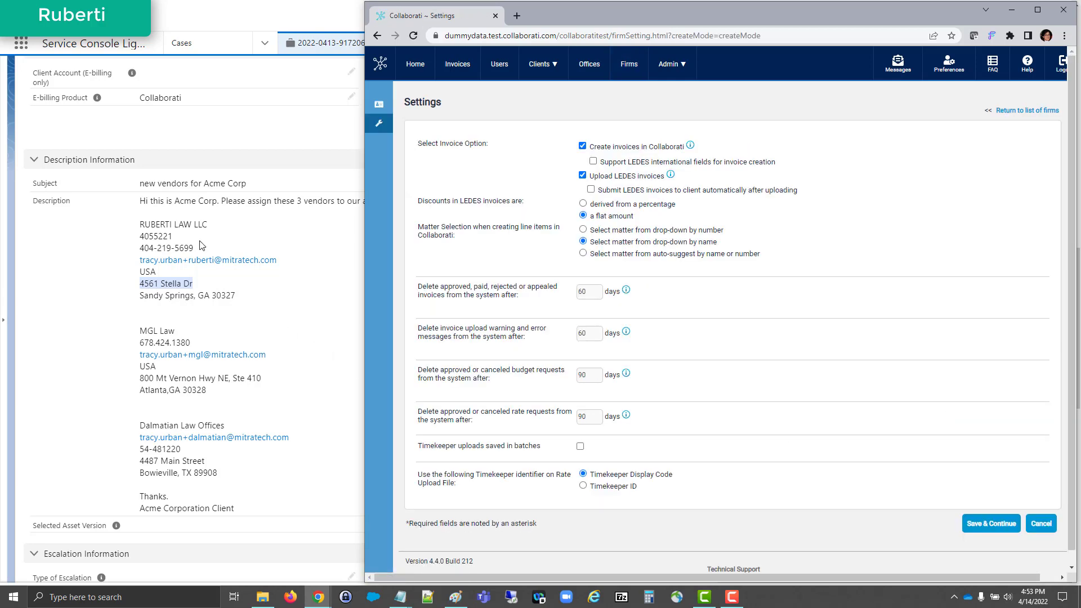
{"action": "left_click", "coordinate": [974, 519]}
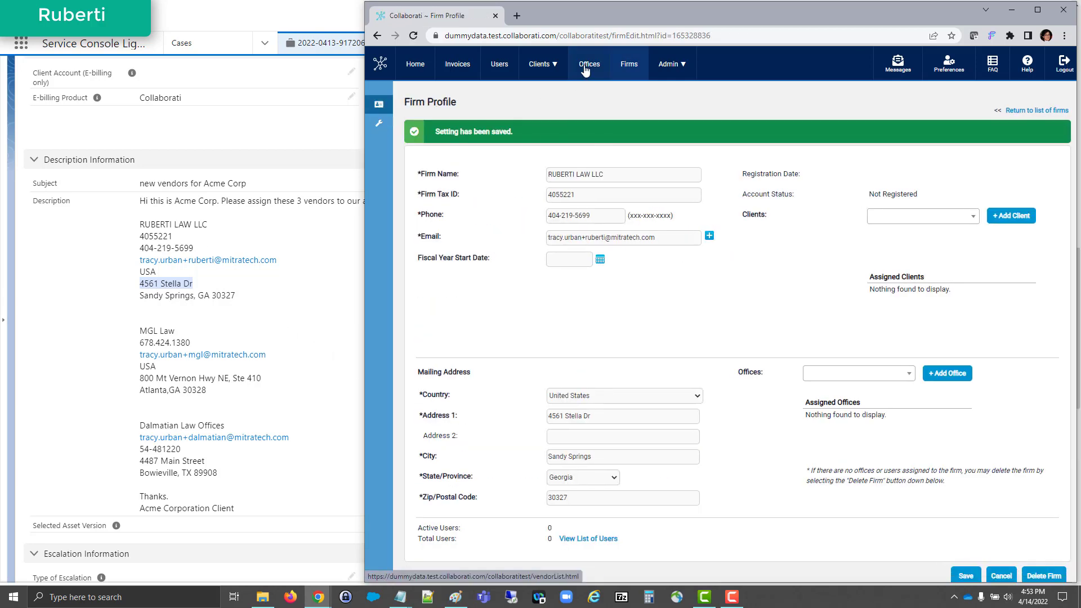
Step: Start a new office in a separate browser tab, with RUBERTI LAW LLC as both firm name and office name
{"action": "middle_click", "coordinate": [590, 64]}
{"action": "left_click", "coordinate": [560, 14]}
{"action": "left_click", "coordinate": [405, 125]}
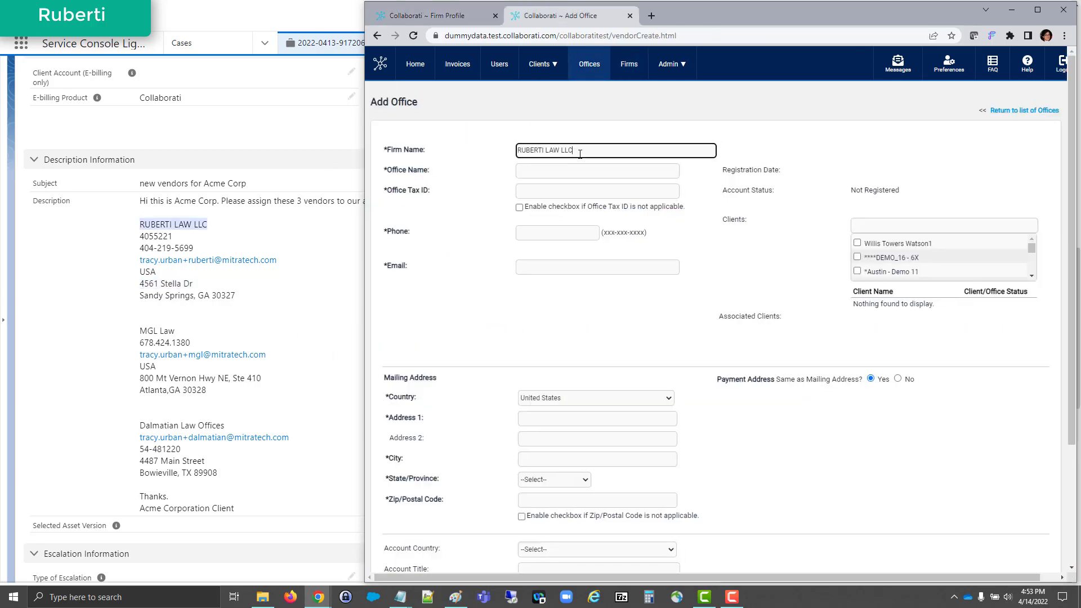
{"action": "left_click", "coordinate": [575, 167]}
{"action": "left_click_drag", "start_coordinate": [584, 151], "coordinate": [512, 150]}
{"action": "key", "text": "ctrl+c"}
{"action": "left_click", "coordinate": [522, 171]}
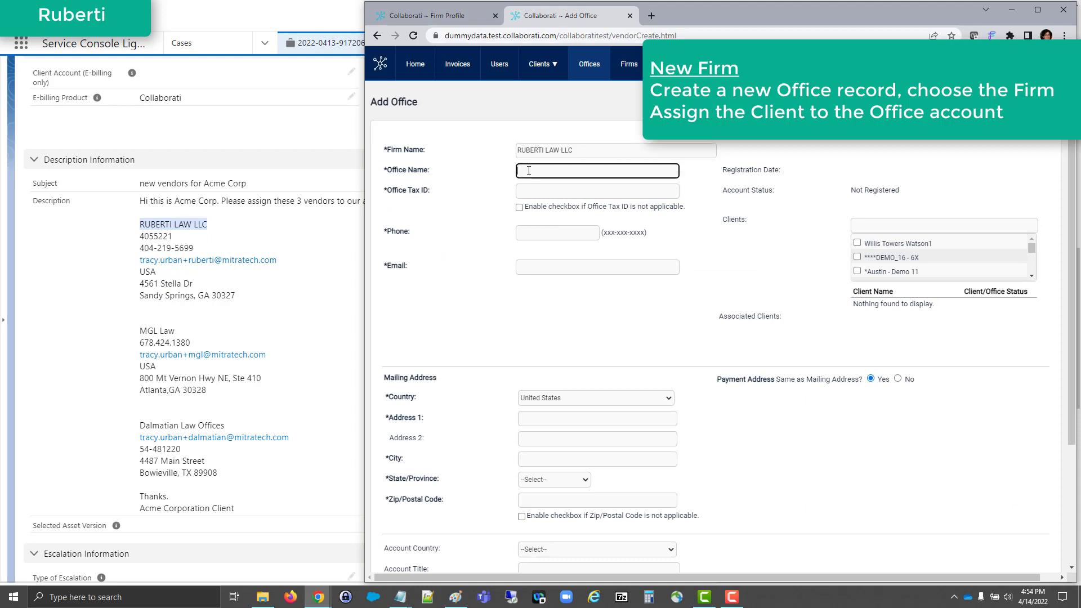
{"action": "key", "text": "ctrl+v"}
Step: Find the client with "acme corp" and assign Acme Corporation Client to the new office
{"action": "left_click", "coordinate": [872, 224]}
{"action": "type", "text": "acme corp"}
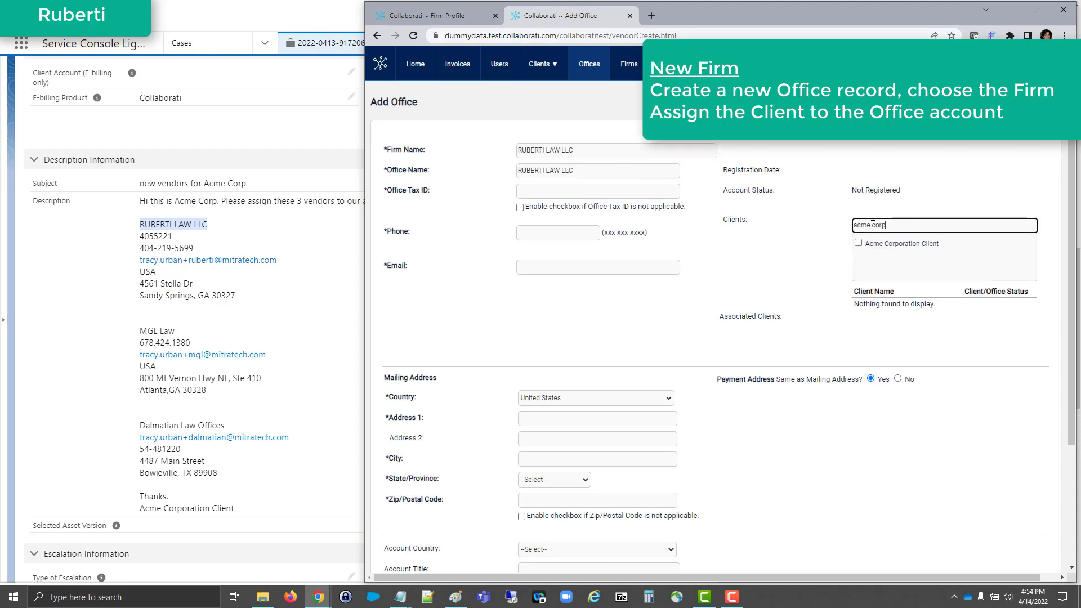
{"action": "left_click", "coordinate": [858, 242]}
Step: Fill in the office's tax ID, phone number and email from the case description
{"action": "left_click", "coordinate": [597, 191]}
{"action": "key", "text": "ctrl+v"}
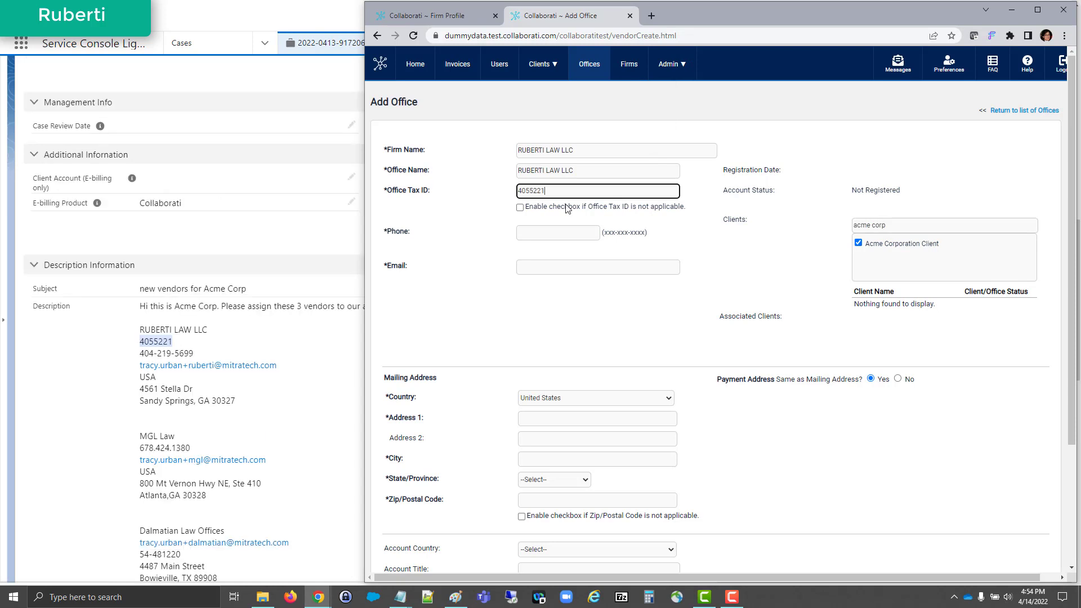
{"action": "left_click", "coordinate": [533, 233]}
{"action": "key", "text": "ctrl+v"}
{"action": "left_click_drag", "start_coordinate": [277, 366], "coordinate": [246, 366]}
{"action": "left_click", "coordinate": [525, 267]}
Step: Complete the office's mailing address from the case, including city, state and zip code, and submit the office form
{"action": "key", "text": "ctrl+v"}
{"action": "left_click_drag", "start_coordinate": [194, 389], "coordinate": [140, 390]}
{"action": "left_click", "coordinate": [529, 418]}
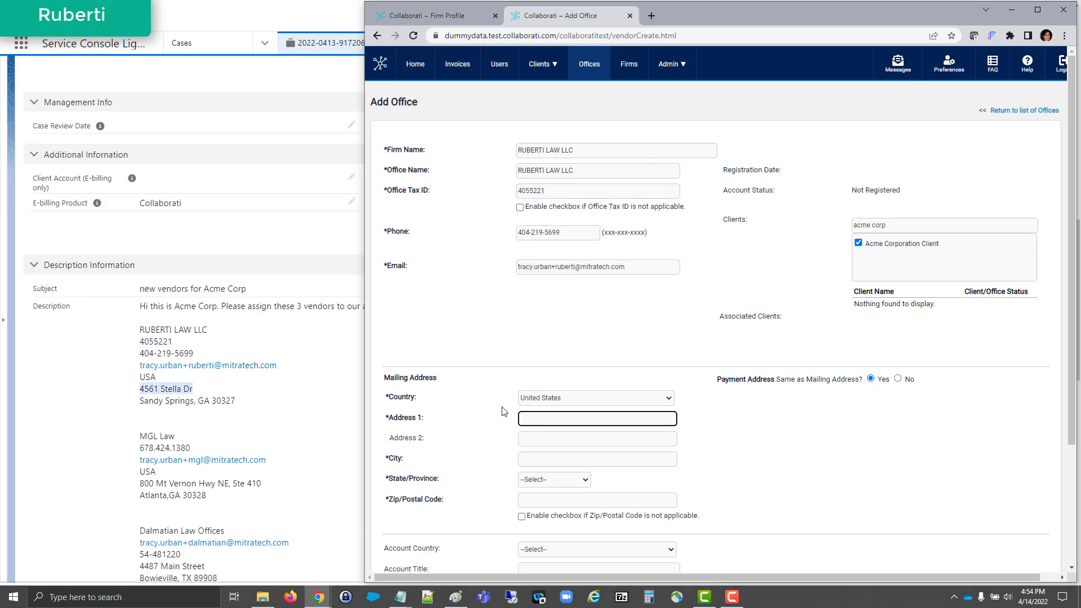
{"action": "key", "text": "ctrl+v"}
{"action": "left_click", "coordinate": [532, 458]}
{"action": "type", "text": "Sandy Spr"}
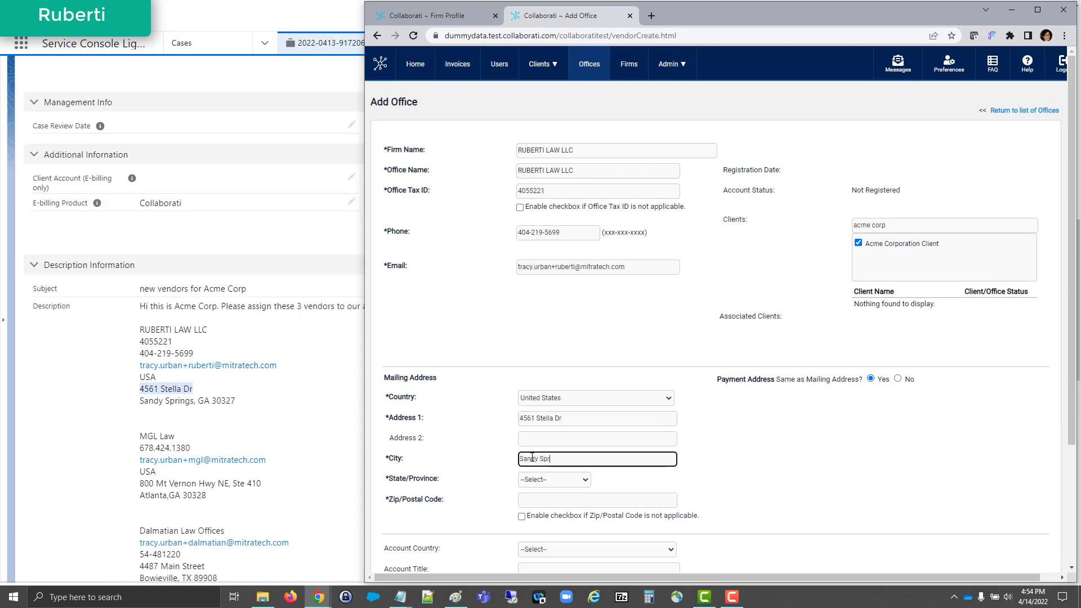
{"action": "type", "text": "ings"}
{"action": "key", "text": "Tab"}
{"action": "key", "text": "g"}
{"action": "key", "text": "Tab"}
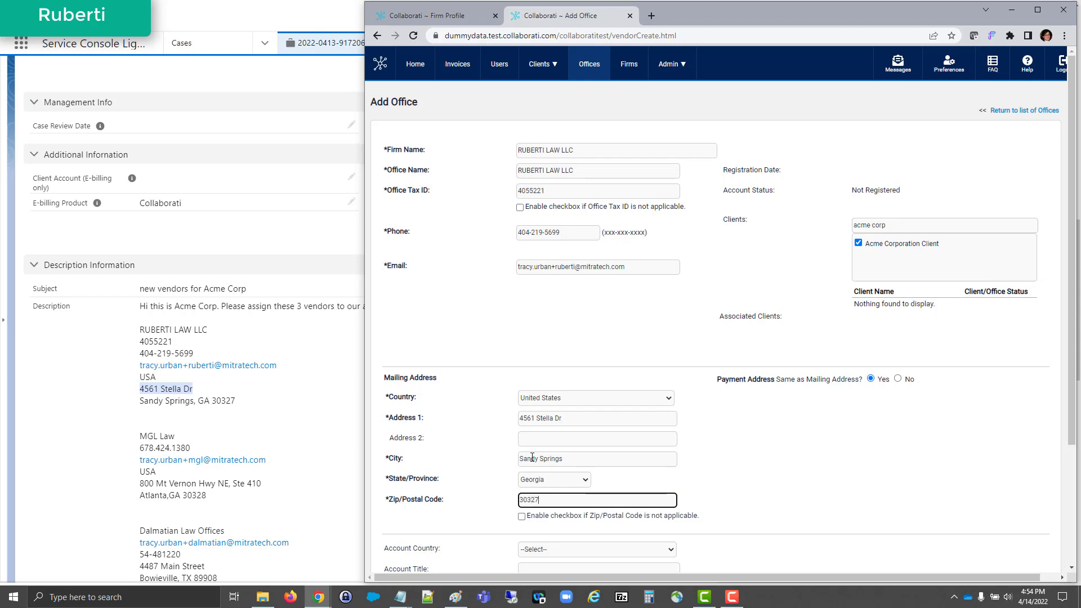
{"action": "left_click", "coordinate": [944, 503]}
{"action": "scroll", "coordinate": [941, 504], "scroll_direction": "down", "scroll_amount": 2}
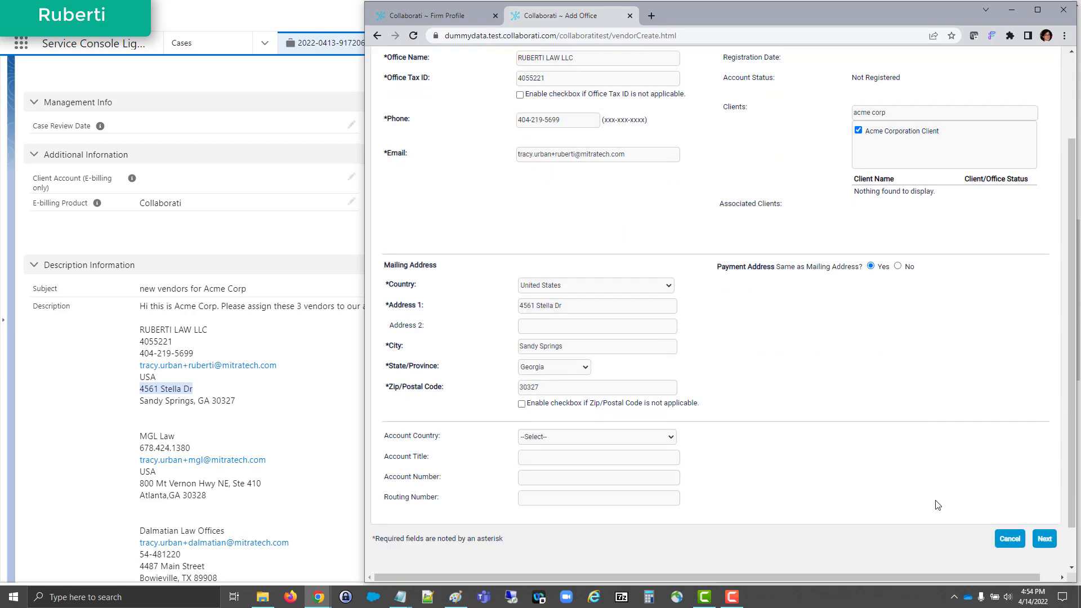
{"action": "left_click", "coordinate": [1045, 539]}
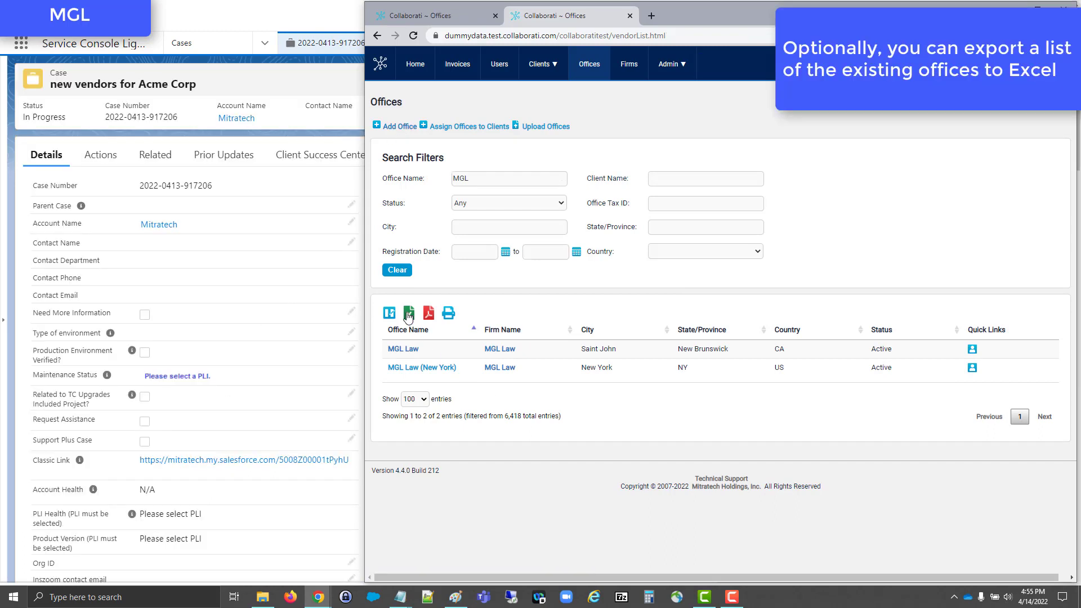
Step: Export the office list filtered by MGL to Excel and fit all column widths to their contents
{"action": "left_click", "coordinate": [409, 314]}
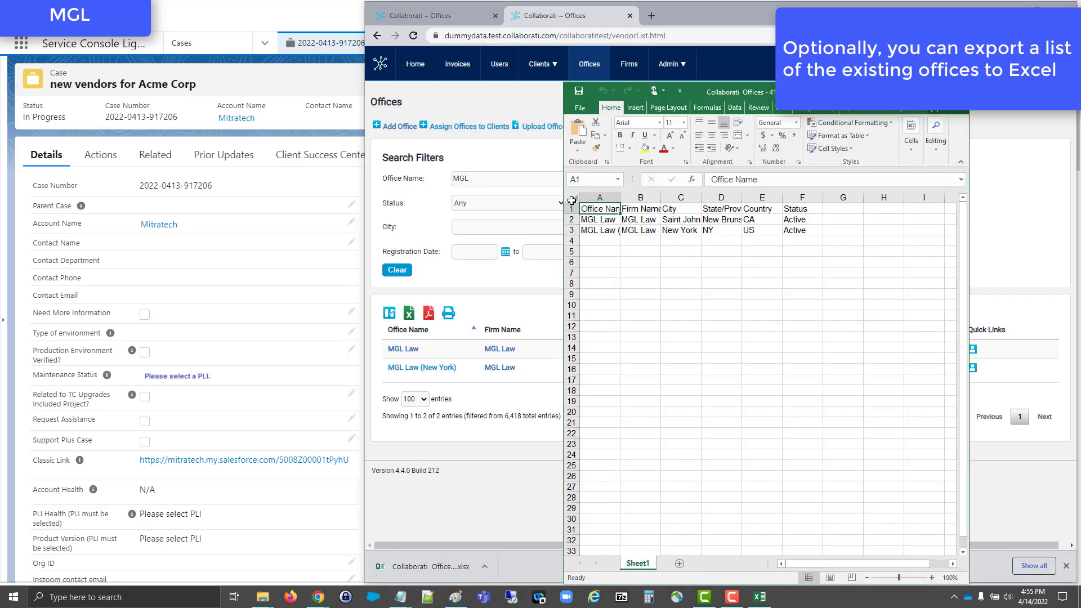
{"action": "left_click", "coordinate": [573, 199]}
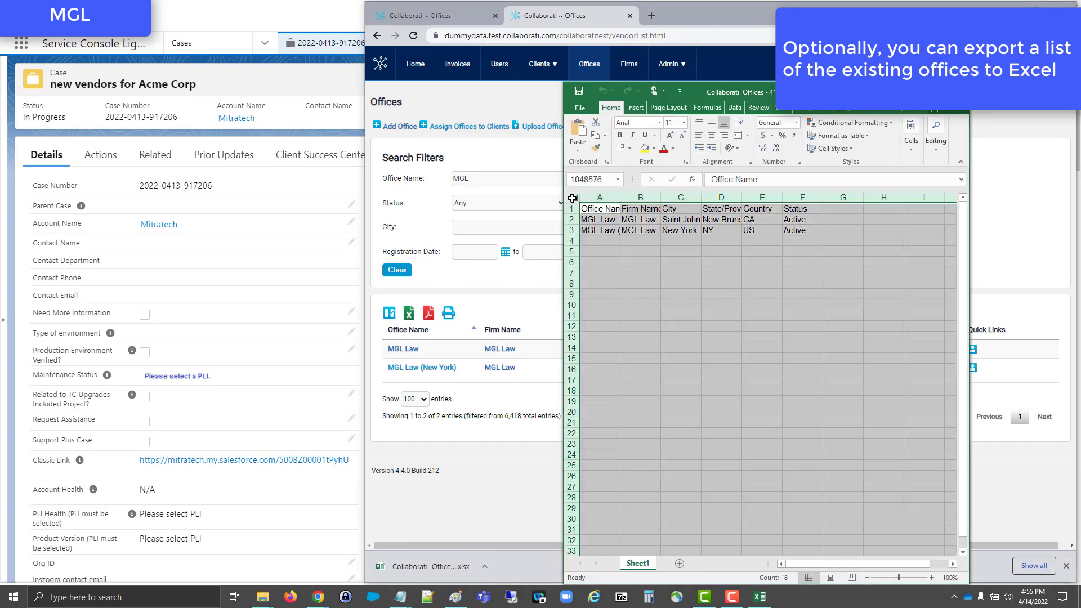
{"action": "double_click", "coordinate": [618, 198]}
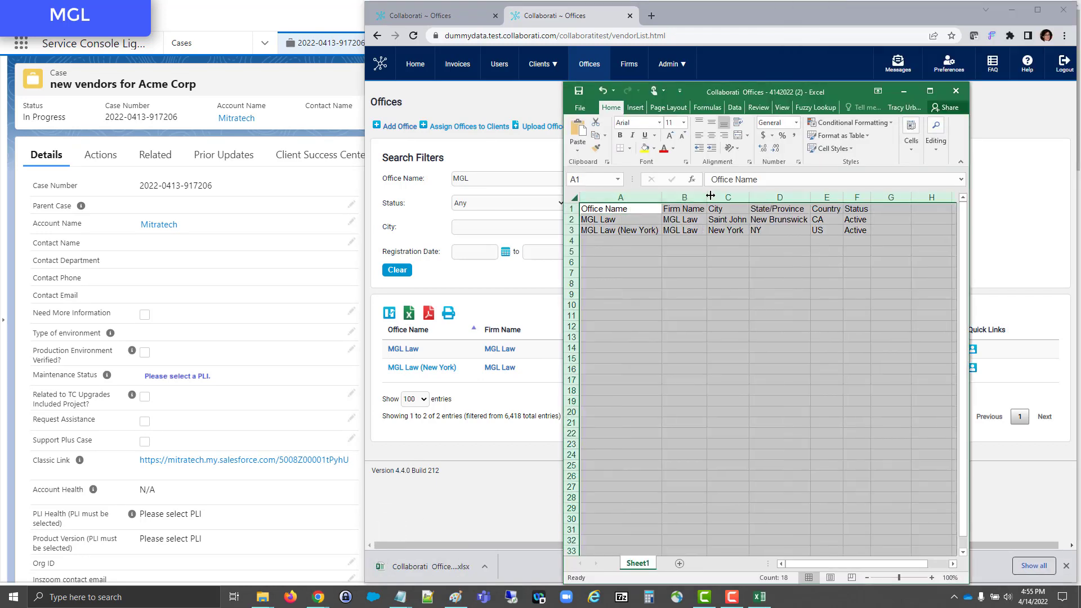
{"action": "left_click", "coordinate": [704, 265]}
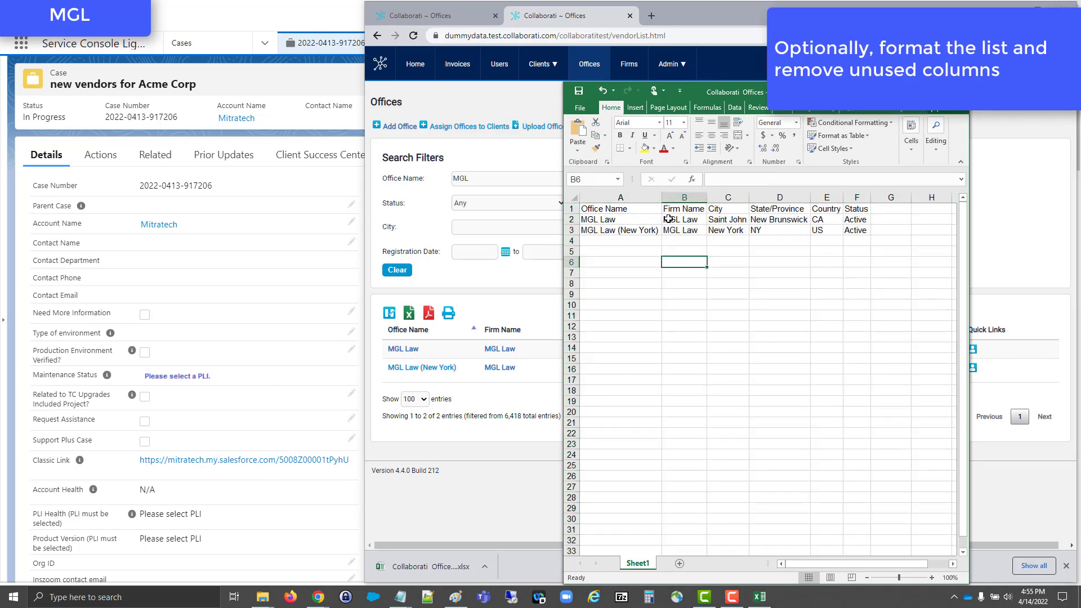
Step: Delete the State/Province and Status columns from the exported office list
{"action": "left_click", "coordinate": [643, 212]}
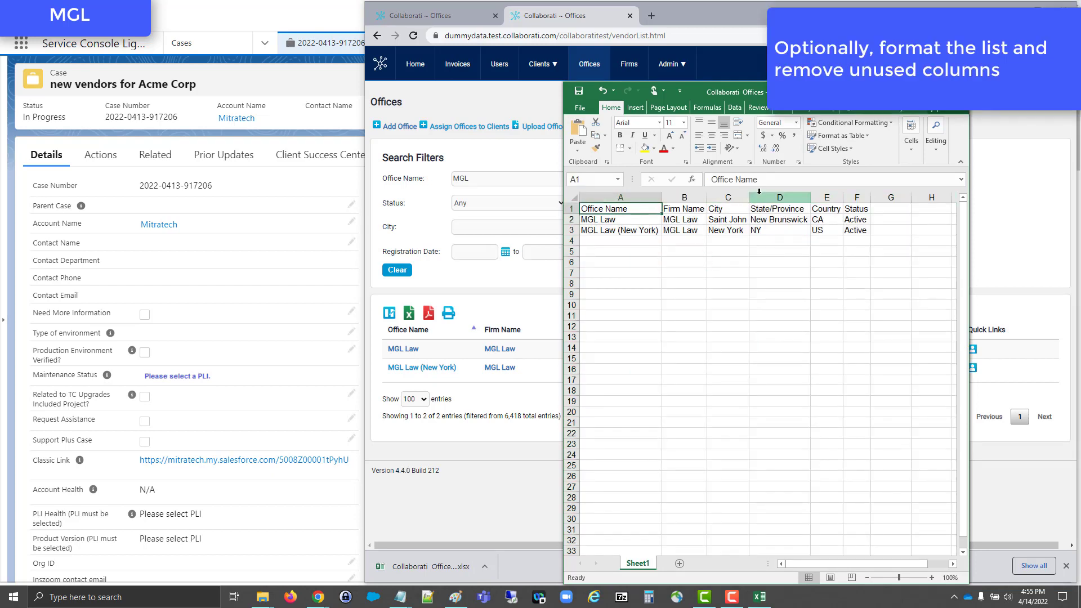
{"action": "left_click", "coordinate": [759, 194]}
{"action": "right_click", "coordinate": [760, 194]}
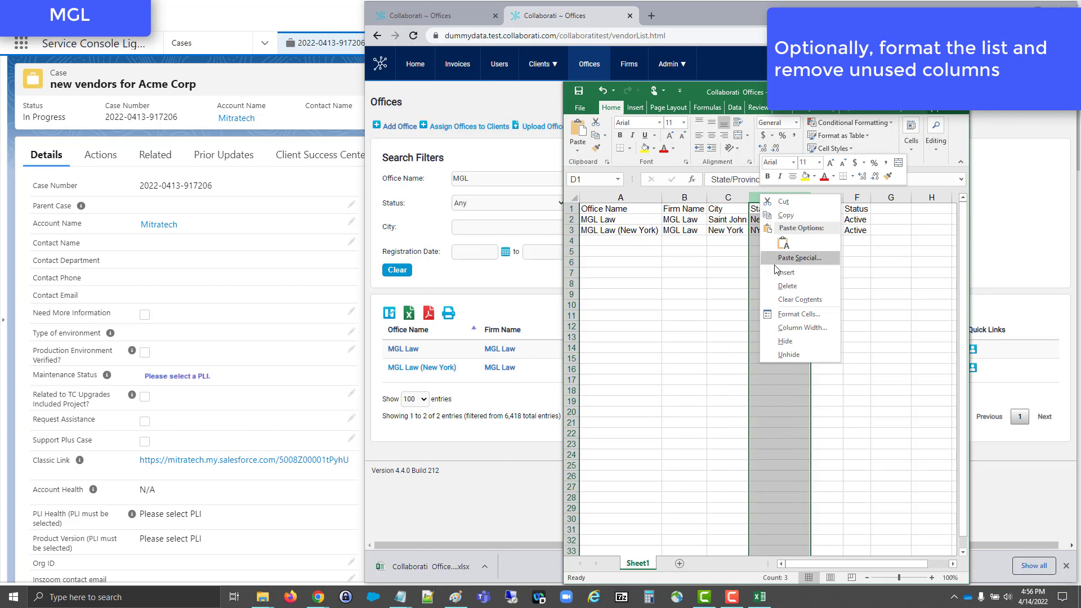
{"action": "left_click", "coordinate": [786, 285]}
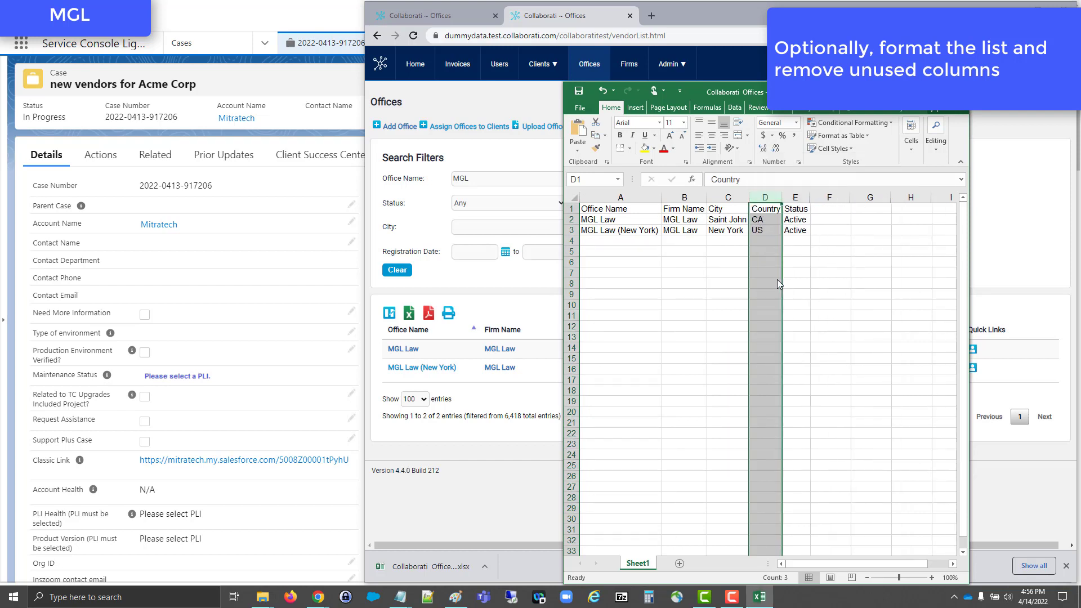
{"action": "left_click", "coordinate": [794, 196]}
{"action": "right_click", "coordinate": [794, 196]}
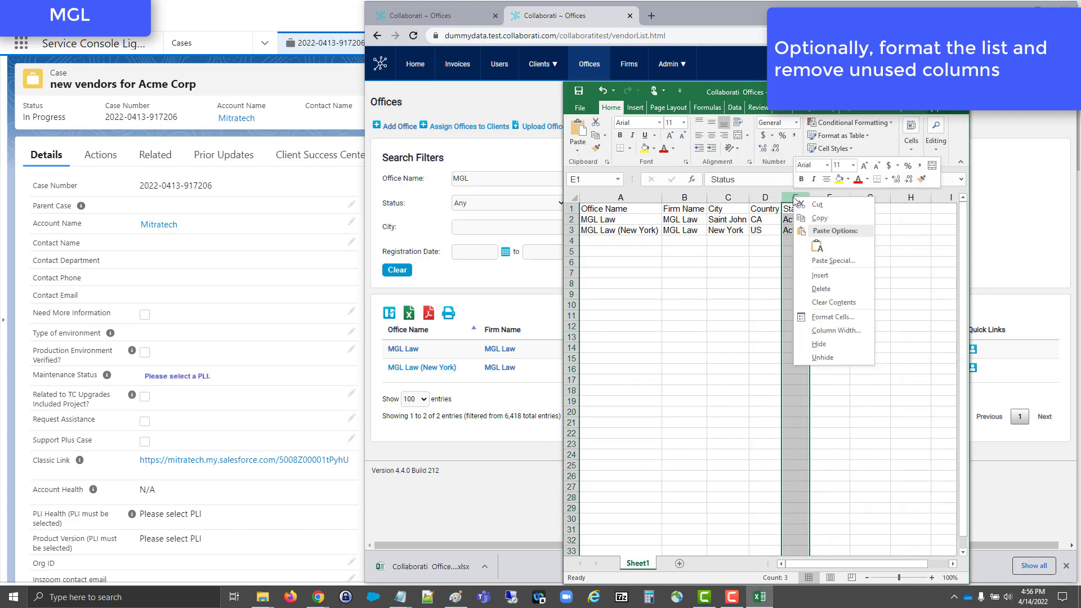
{"action": "left_click", "coordinate": [808, 289]}
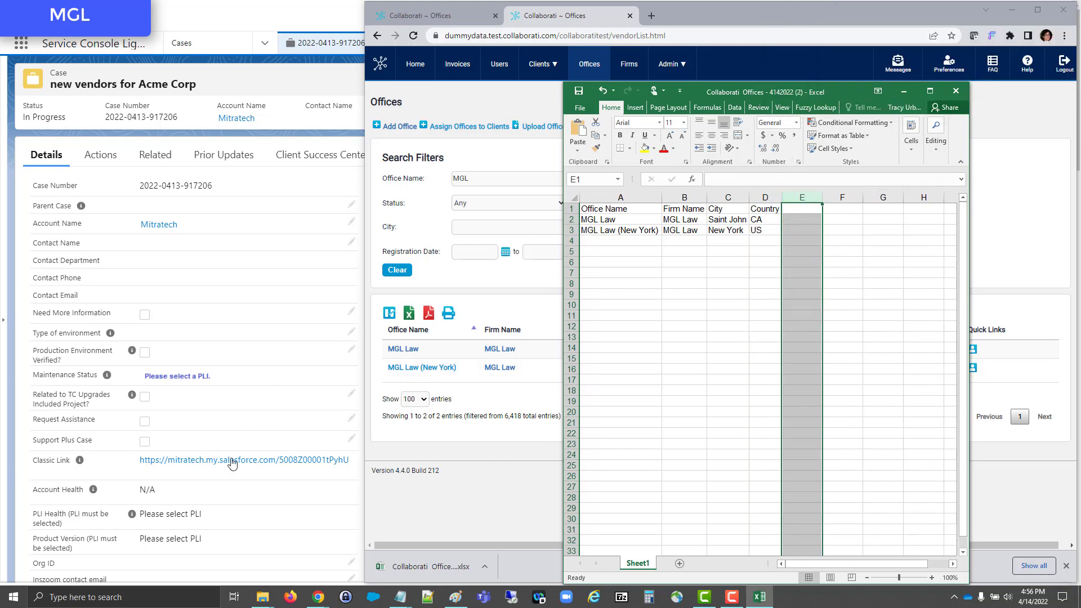
{"action": "left_click", "coordinate": [583, 415]}
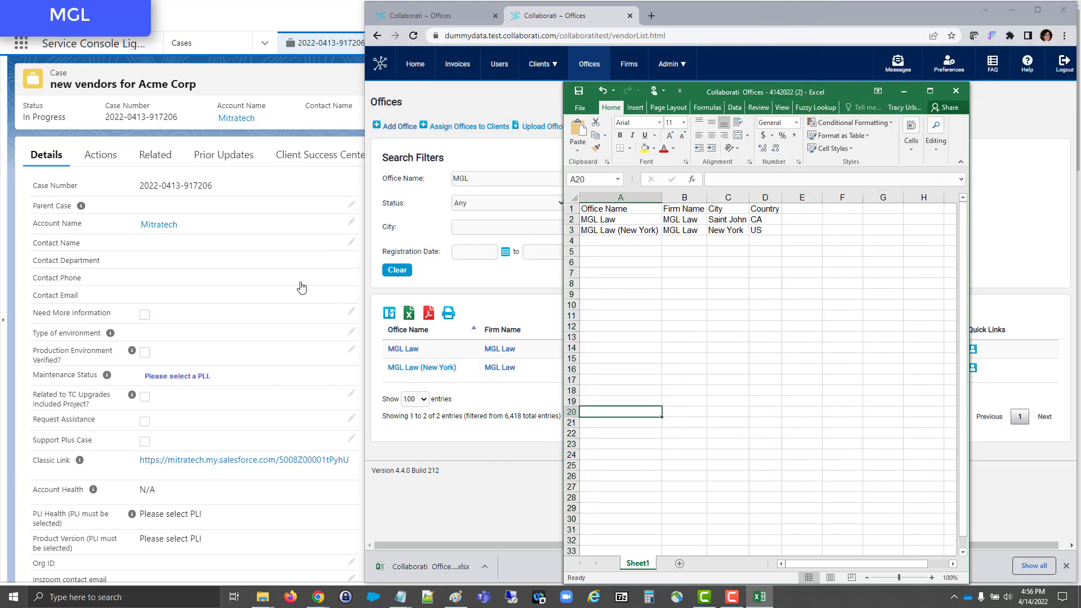
Step: Return to the Salesforce case and bring up the MGL Law details in its description
{"action": "left_click", "coordinate": [250, 91]}
{"action": "scroll", "coordinate": [270, 285], "scroll_direction": "down", "scroll_amount": 20}
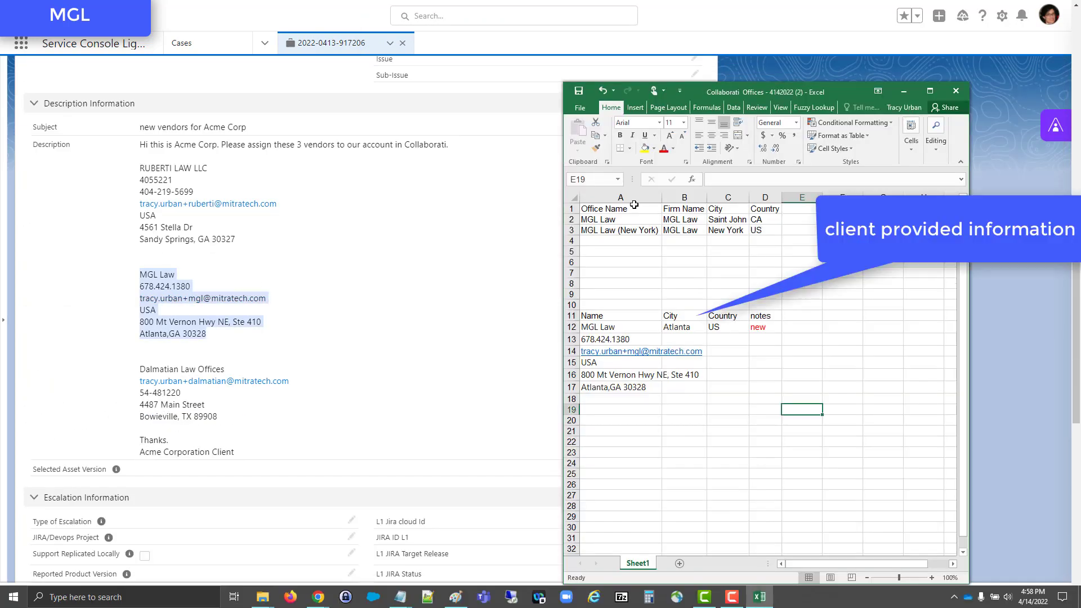
Step: Make the office list headings in A1:D1 and the client-provided headings in A11:D11 bold
{"action": "left_click_drag", "start_coordinate": [597, 208], "coordinate": [769, 211]}
{"action": "key", "text": "ctrl+b"}
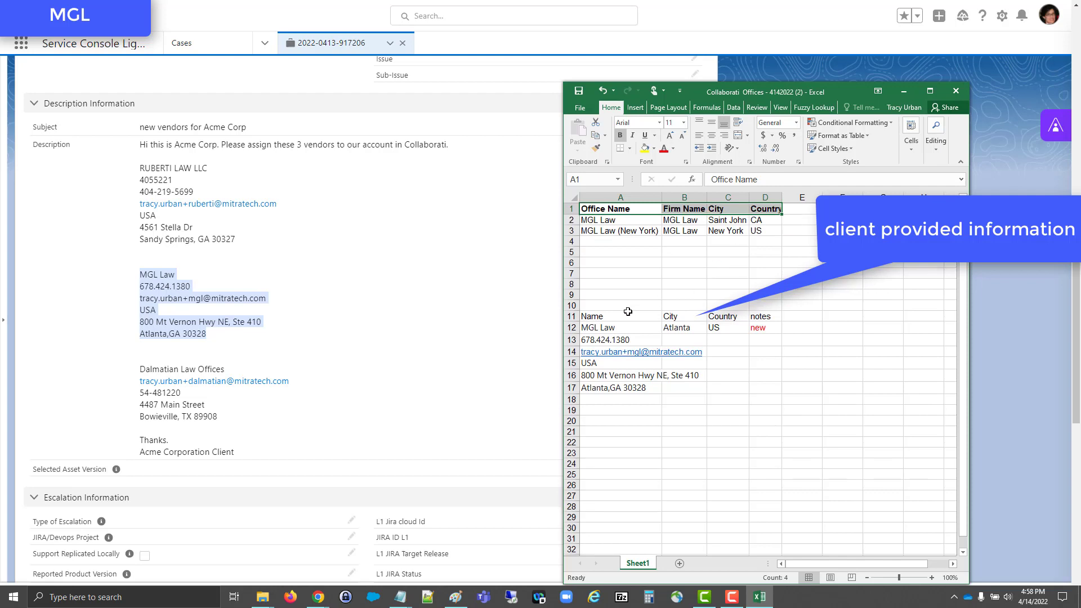
{"action": "left_click", "coordinate": [626, 316]}
{"action": "left_click_drag", "start_coordinate": [720, 316], "coordinate": [766, 316]}
{"action": "key", "text": "ctrl+b"}
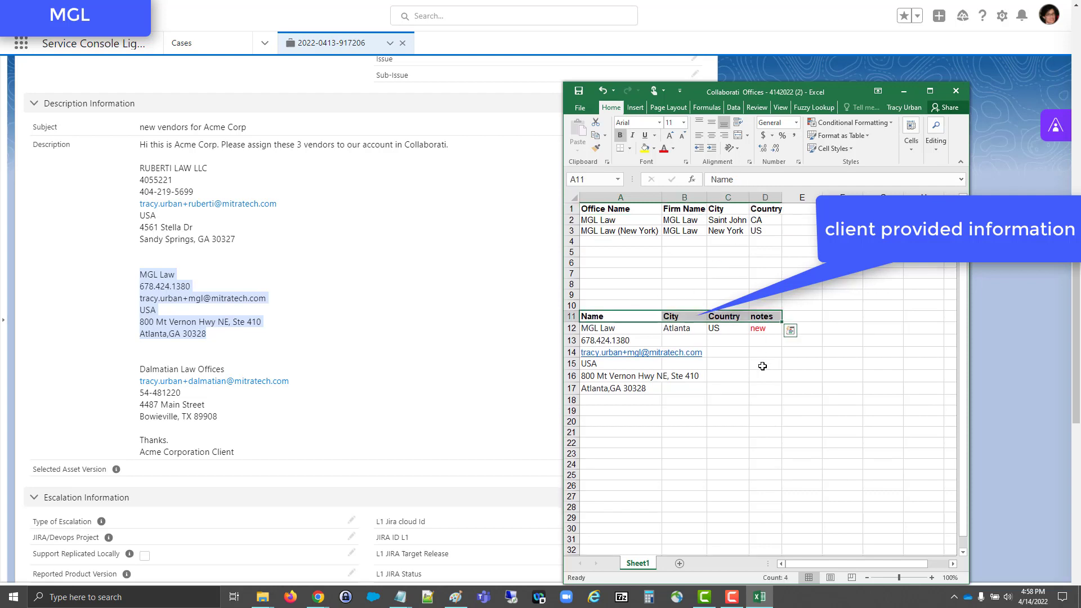
Step: Copy the MGL Law email address from the case description and open the case's email draft
{"action": "left_click", "coordinate": [762, 378]}
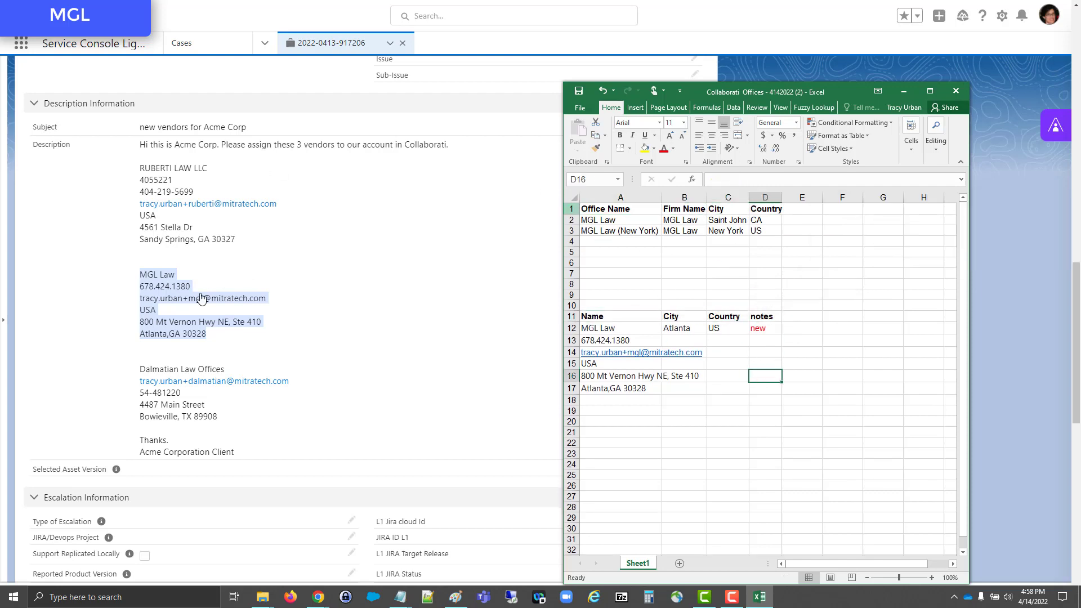
{"action": "right_click", "coordinate": [237, 299]}
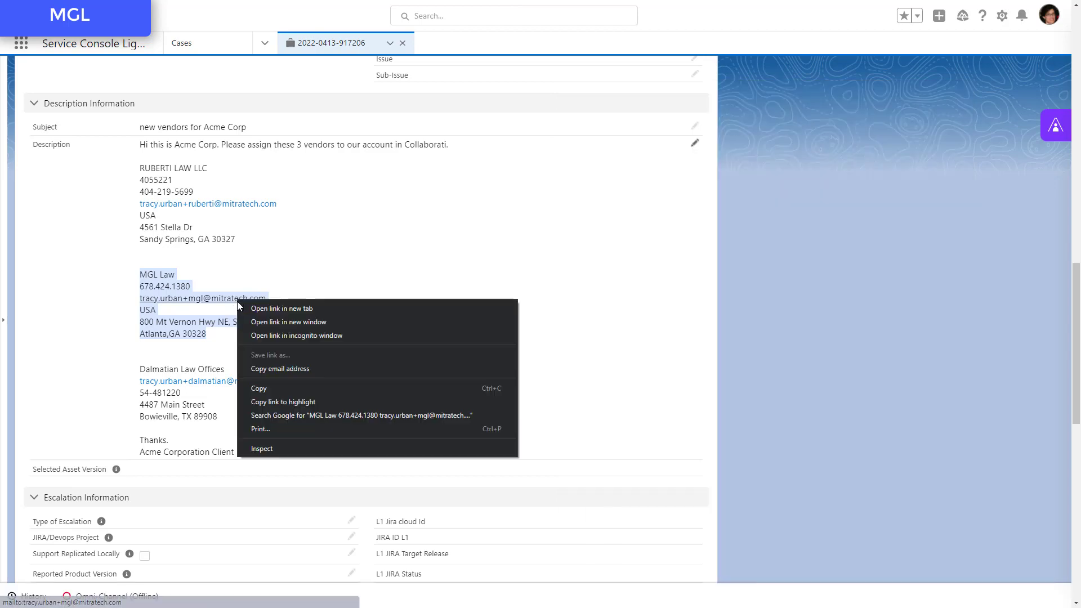
{"action": "left_click", "coordinate": [272, 369]}
{"action": "scroll", "coordinate": [243, 309], "scroll_direction": "up", "scroll_amount": 10}
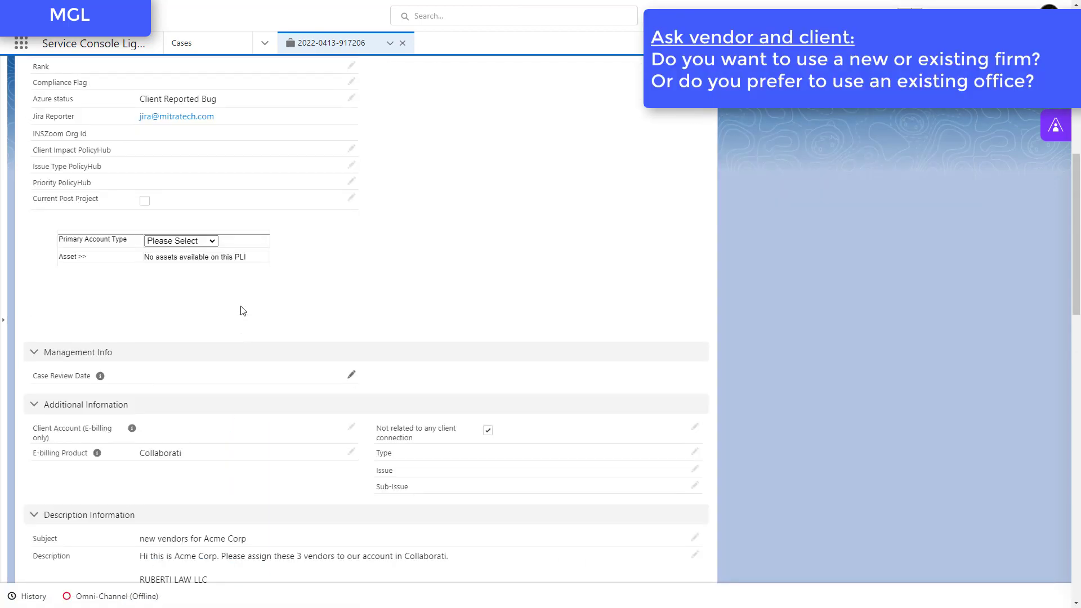
{"action": "scroll", "coordinate": [242, 311], "scroll_direction": "up", "scroll_amount": 5}
{"action": "left_click", "coordinate": [89, 158]}
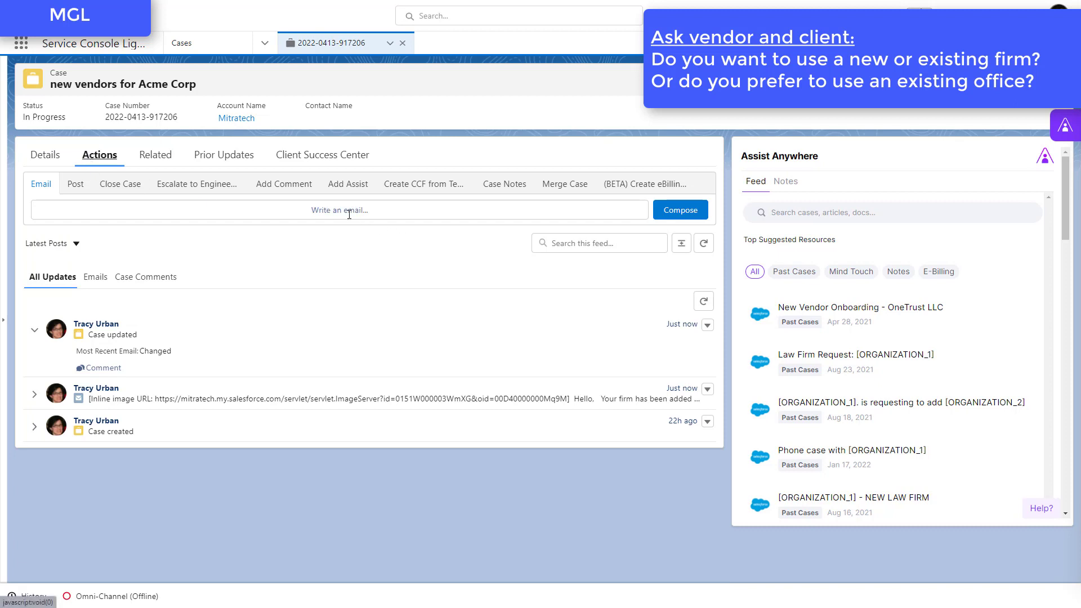
{"action": "left_click", "coordinate": [369, 210]}
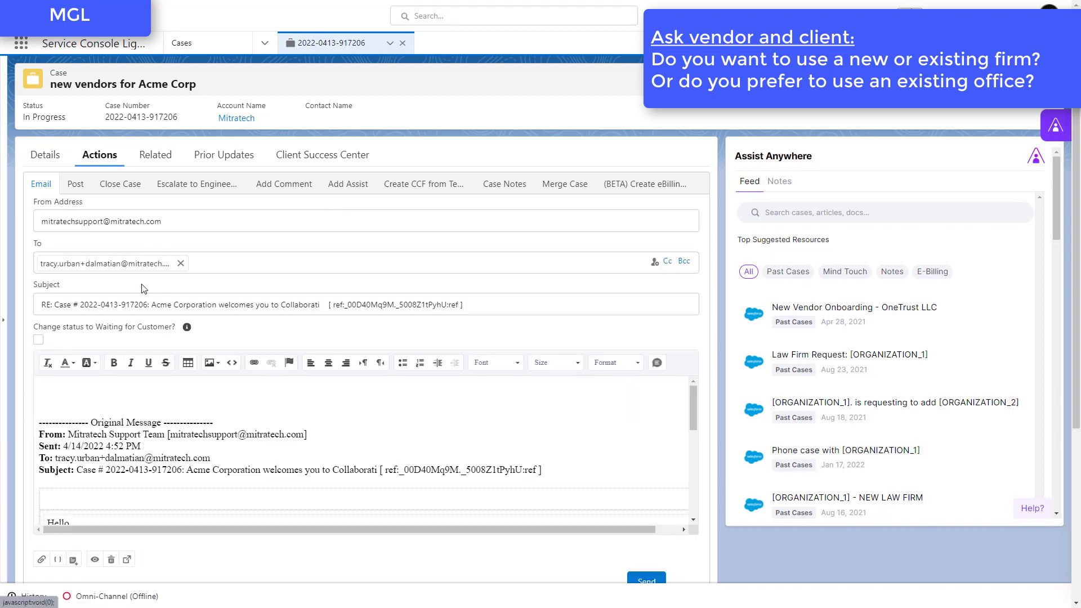
Step: Remove the Dalmatian recipient from the email draft and clear the entire quoted message body
{"action": "left_click", "coordinate": [180, 263]}
{"action": "left_click", "coordinate": [136, 391]}
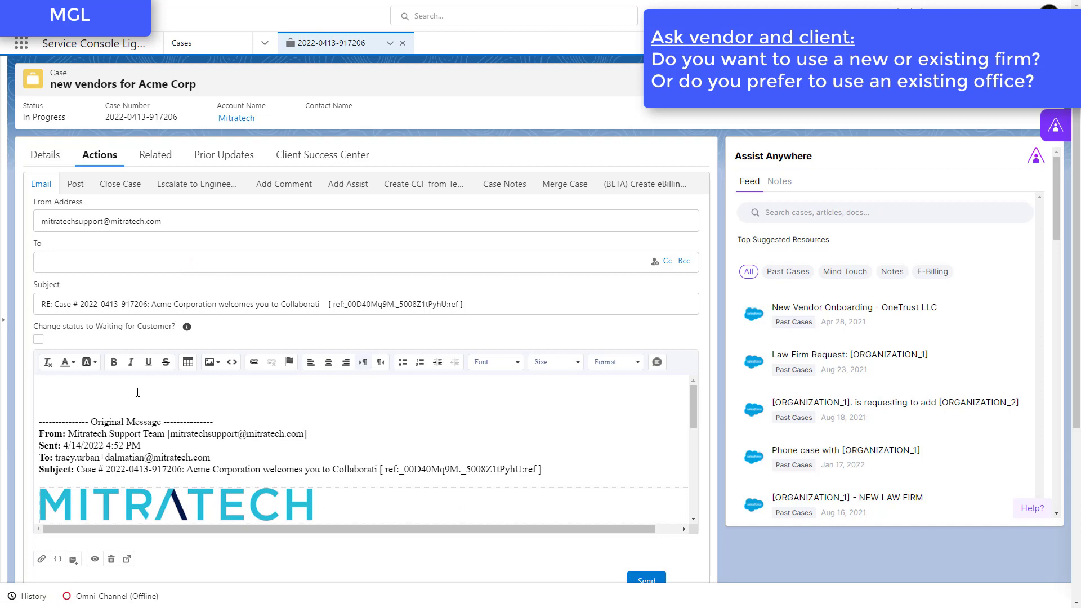
{"action": "key", "text": "ctrl+a"}
{"action": "key", "text": "BackSpace"}
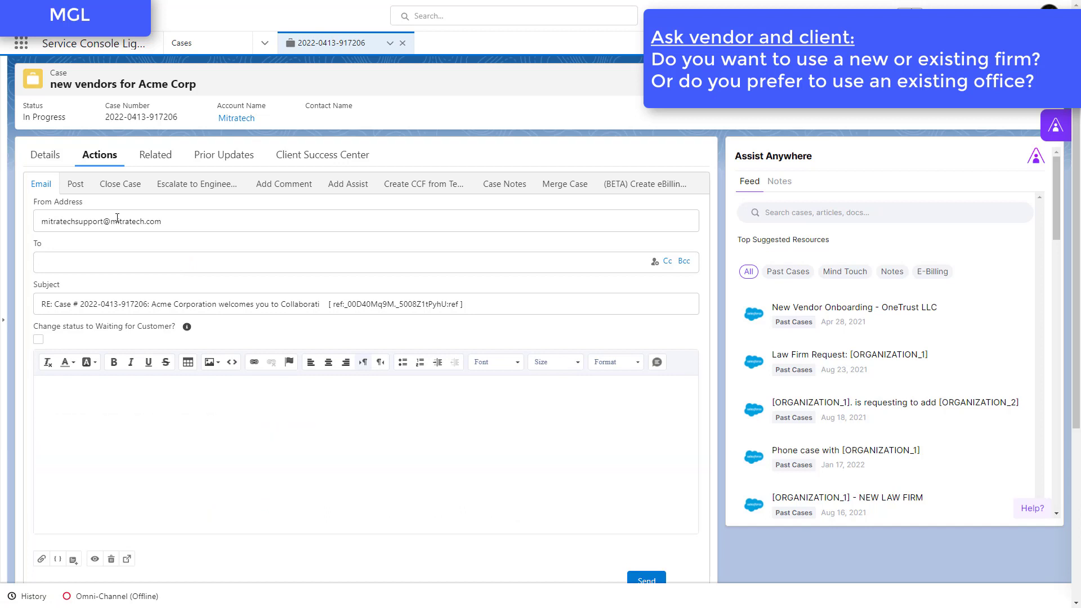
Step: Address the email to the copied MGL contact's email and add the Acme client's email as a Cc recipient
{"action": "left_click", "coordinate": [117, 265]}
{"action": "key", "text": "ctrl+v"}
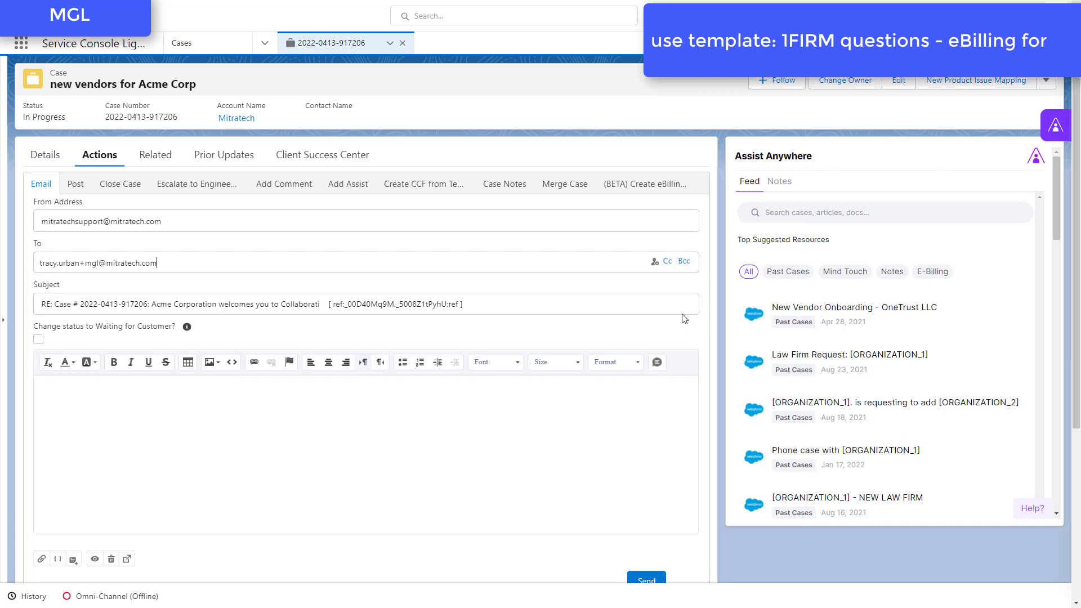
{"action": "left_click", "coordinate": [668, 262]}
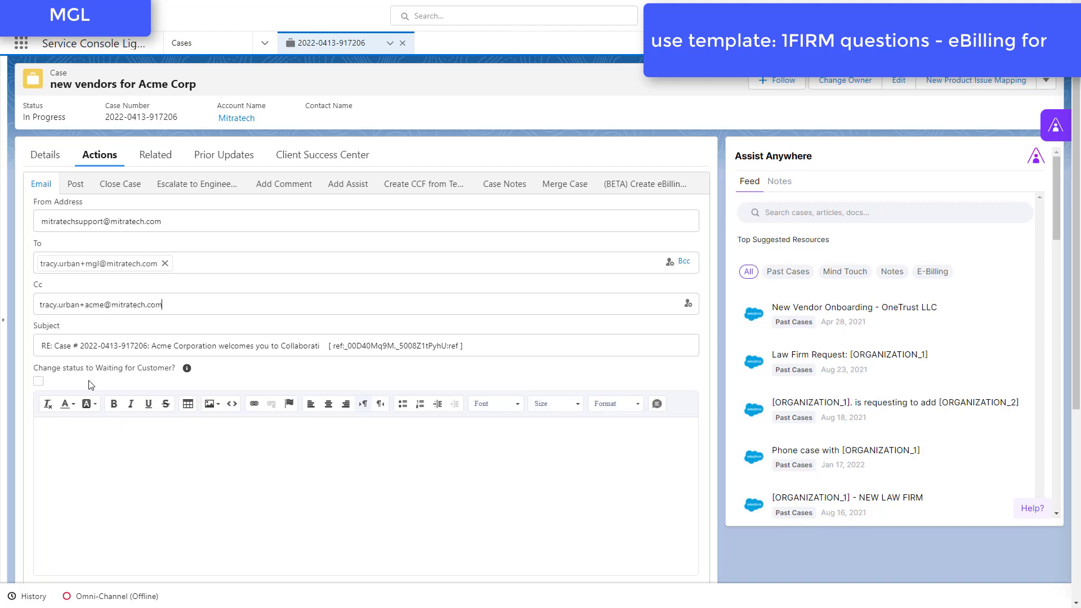
{"action": "left_click", "coordinate": [95, 428]}
Step: Insert the "1FIRM questions-eBilling for" email template from the Collaborati Support Tfirms folder
{"action": "scroll", "coordinate": [289, 337], "scroll_direction": "down", "scroll_amount": 3}
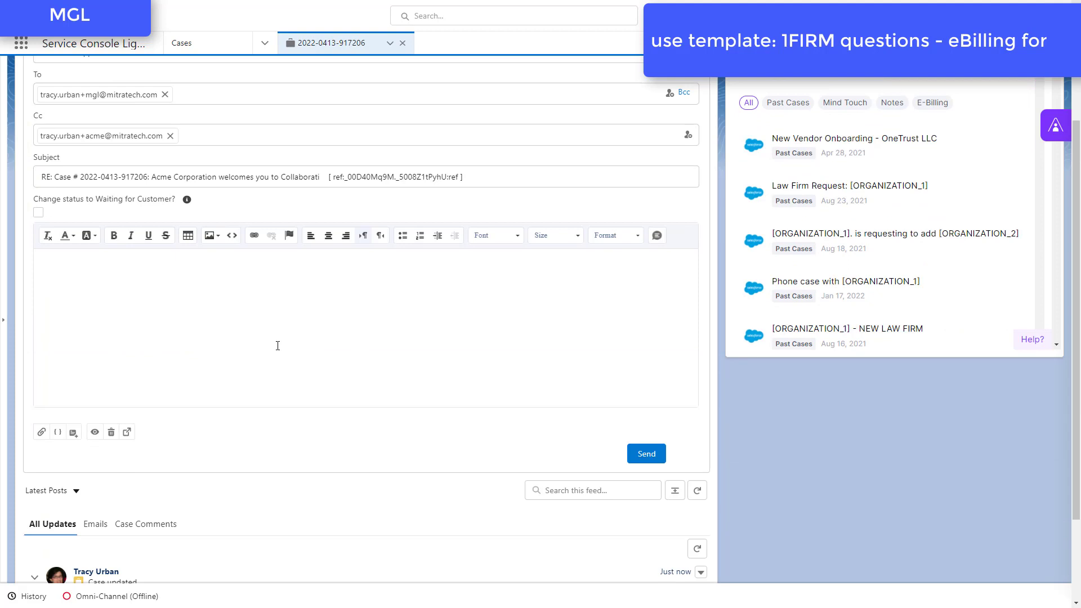
{"action": "left_click", "coordinate": [74, 433]}
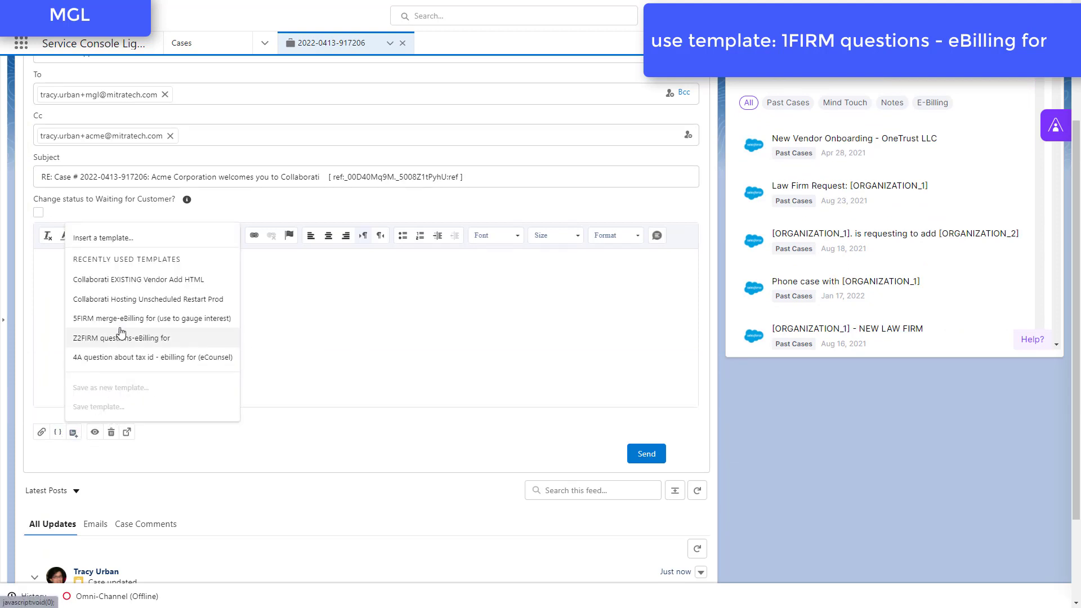
{"action": "left_click", "coordinate": [118, 238]}
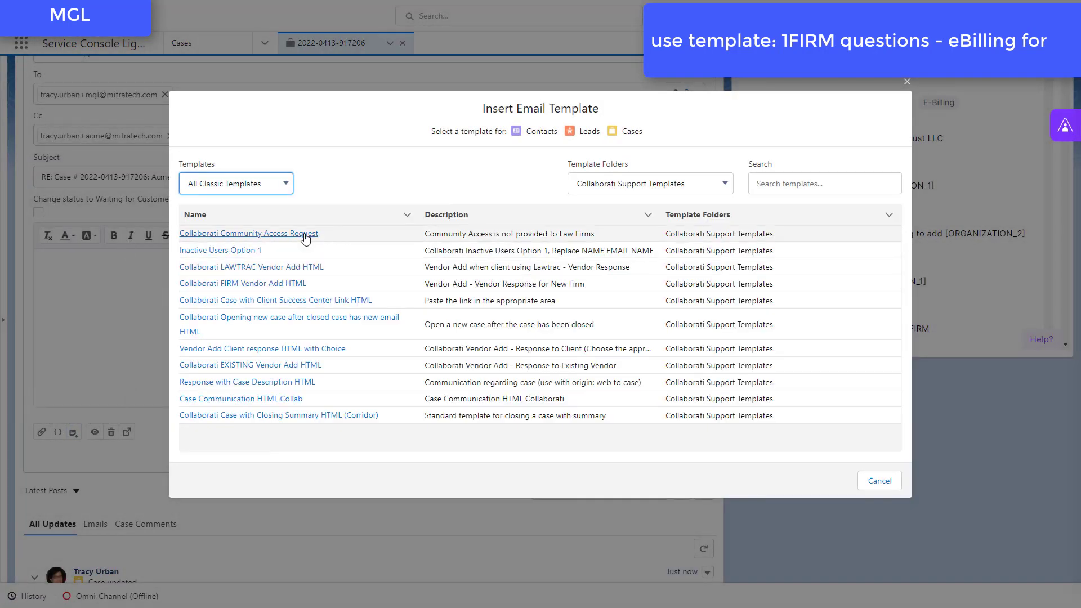
{"action": "left_click", "coordinate": [610, 193]}
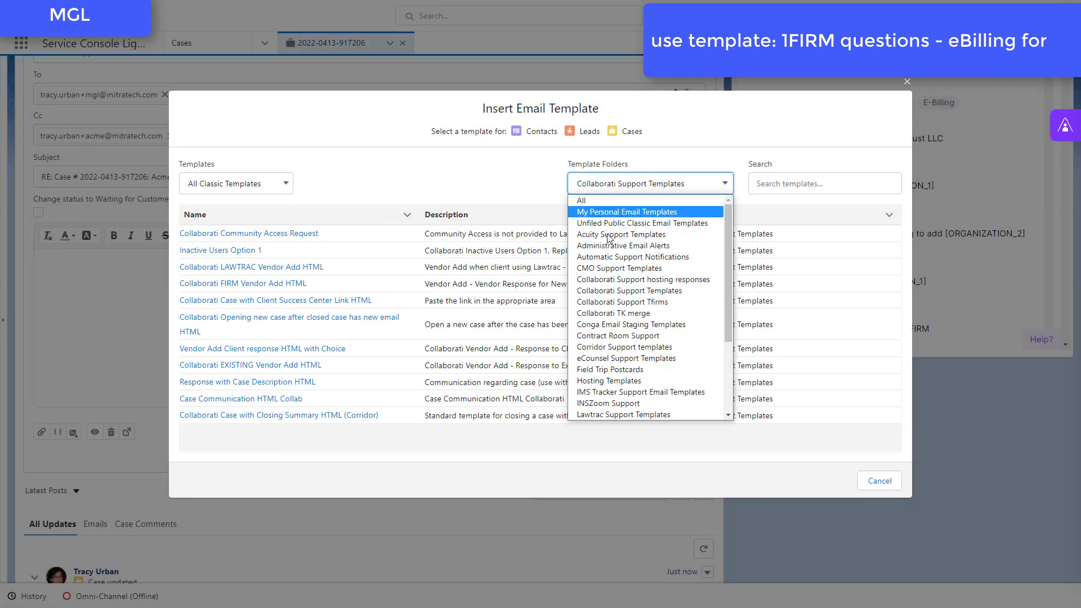
{"action": "left_click", "coordinate": [622, 302]}
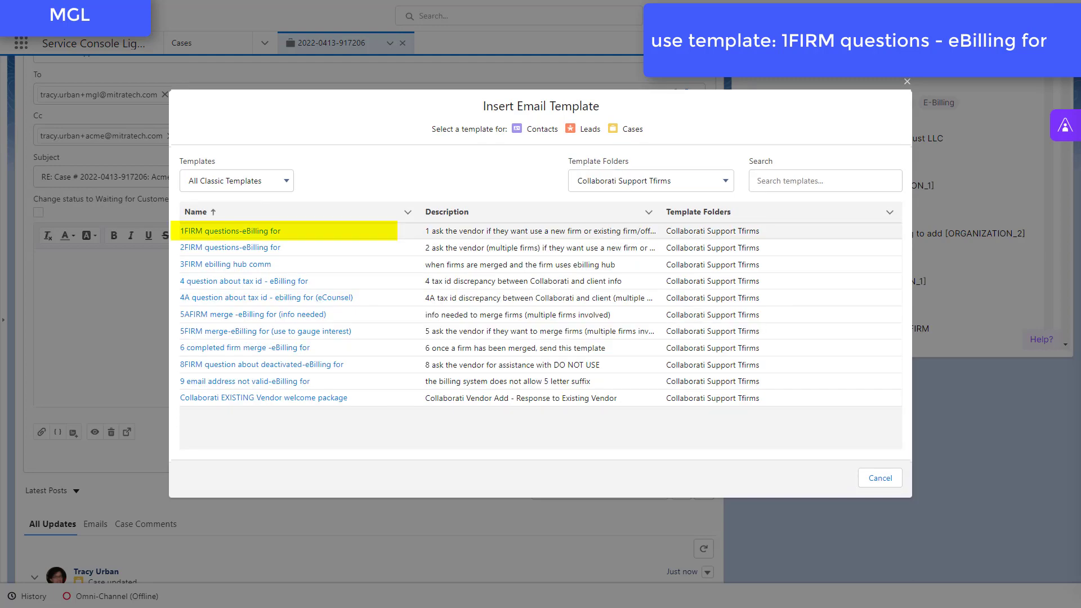
{"action": "left_click", "coordinate": [231, 231]}
{"action": "scroll", "coordinate": [234, 355], "scroll_direction": "down", "scroll_amount": 3}
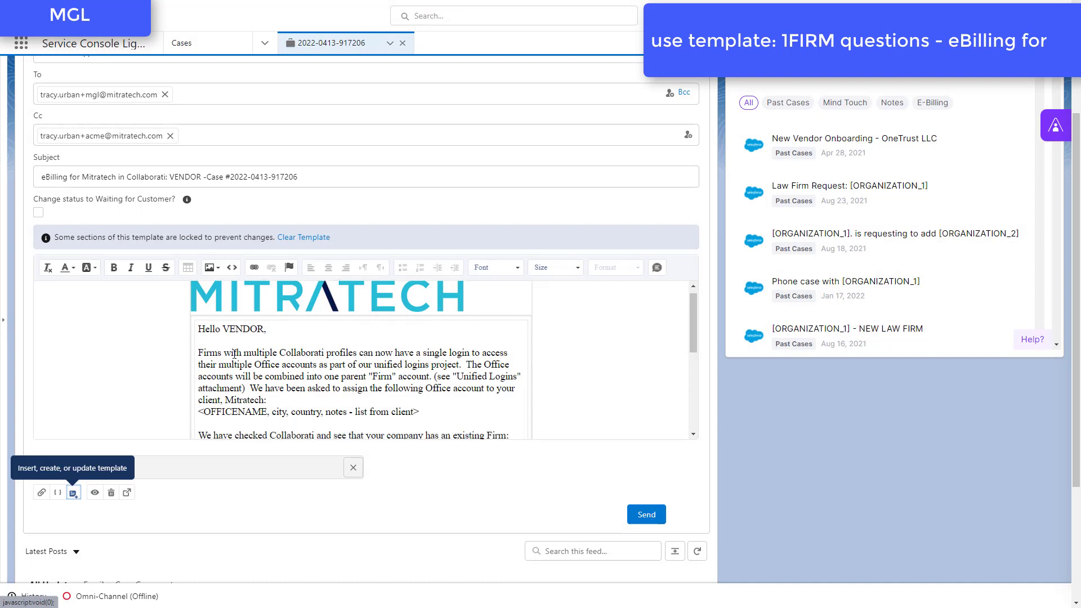
{"action": "scroll", "coordinate": [234, 355], "scroll_direction": "up", "scroll_amount": 2}
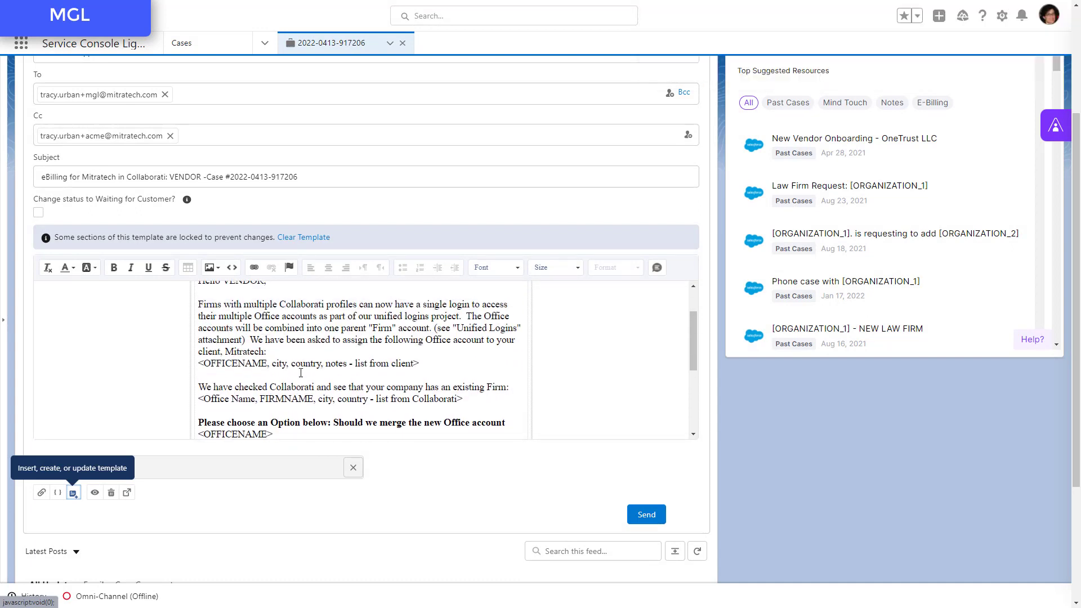
Step: Copy MGL Law from cell A12 of the Excel office list and replace VENDOR in the email subject with it
{"action": "key", "text": "alt+Tab"}
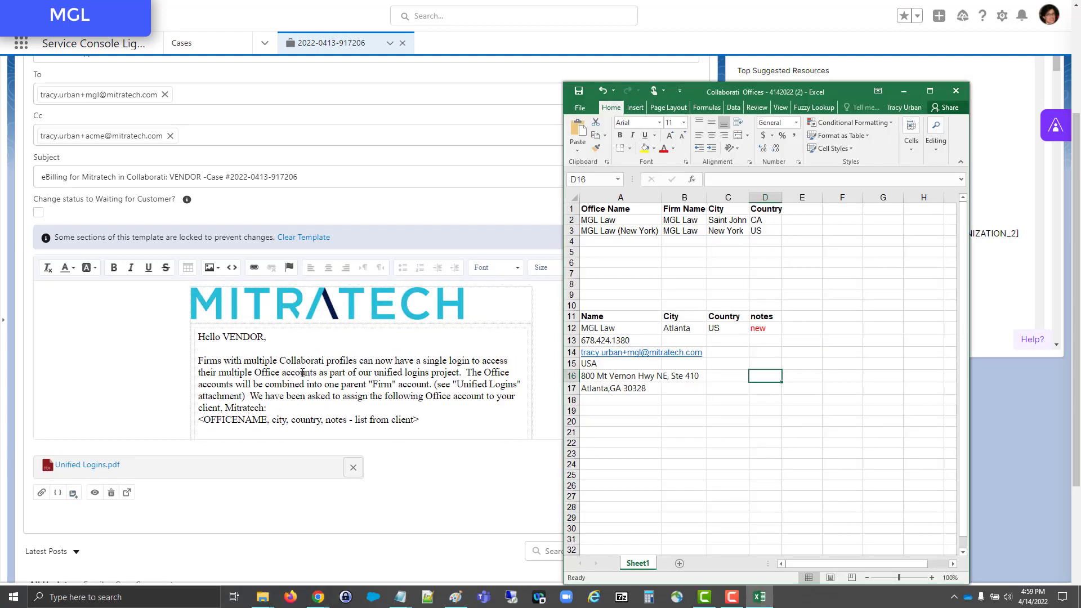
{"action": "left_click", "coordinate": [597, 327]}
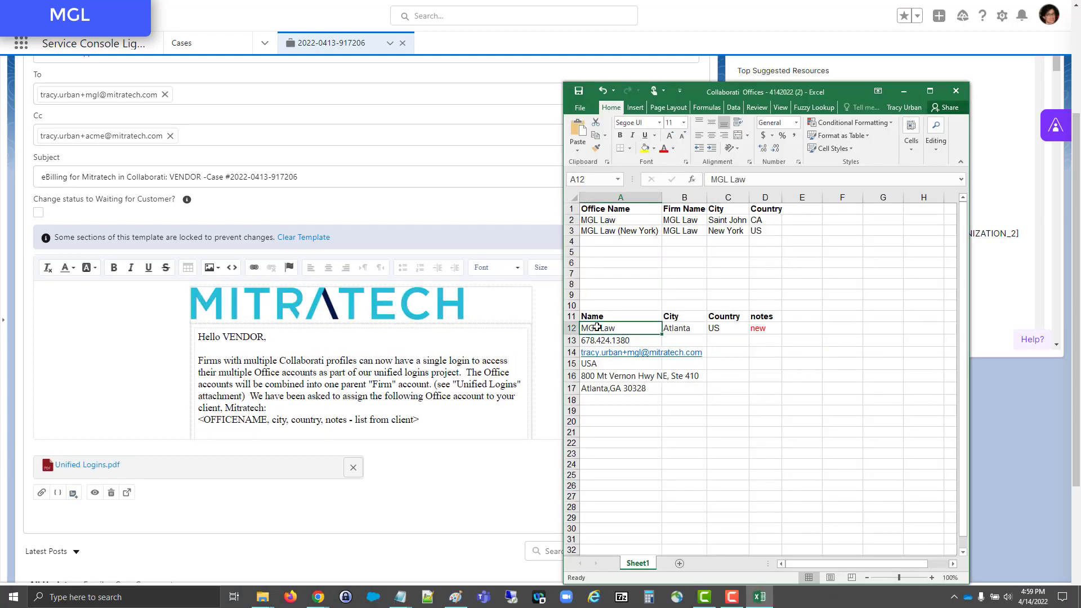
{"action": "key", "text": "ctrl+c"}
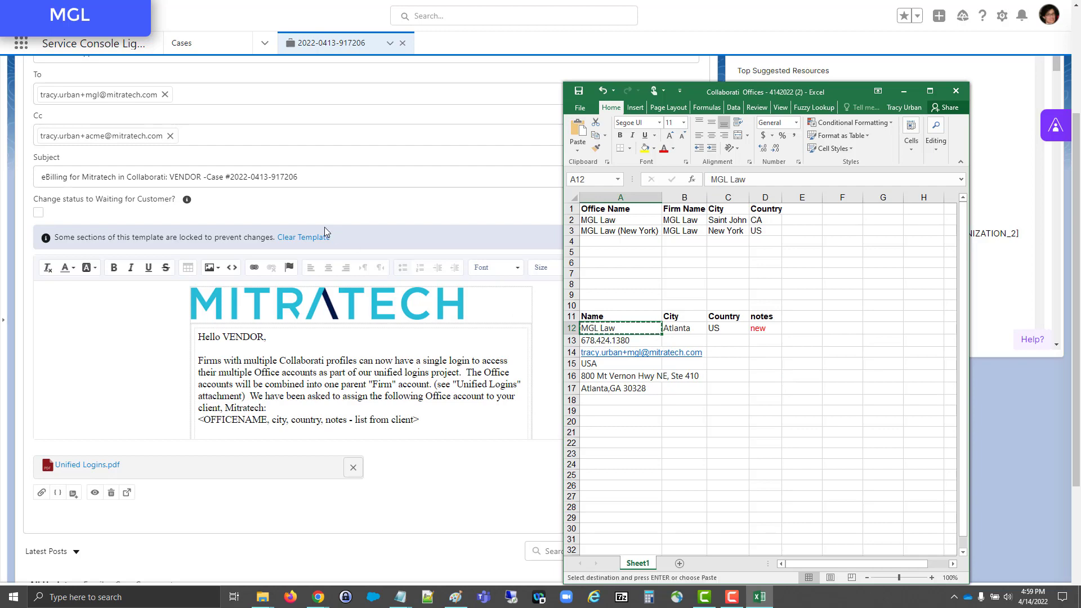
{"action": "key", "text": "alt+Tab"}
{"action": "double_click", "coordinate": [184, 177]}
{"action": "key", "text": "ctrl+v"}
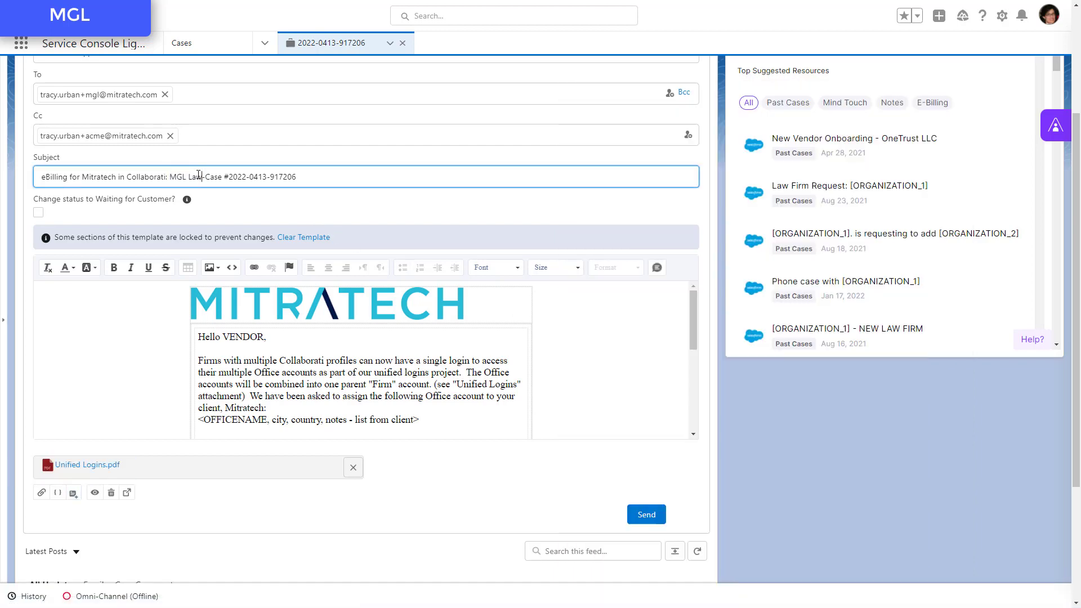
Step: Replace VENDOR in the email greeting with the recipient's first name
{"action": "key", "text": "alt+Tab"}
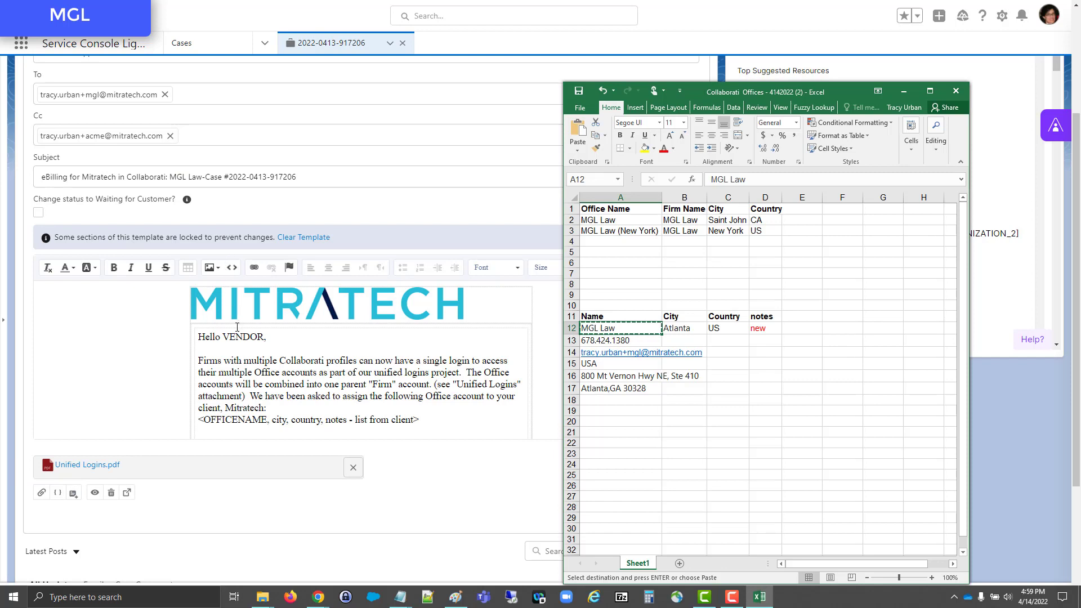
{"action": "key", "text": "alt+Tab"}
{"action": "double_click", "coordinate": [236, 336]}
{"action": "type", "text": "Trac"}
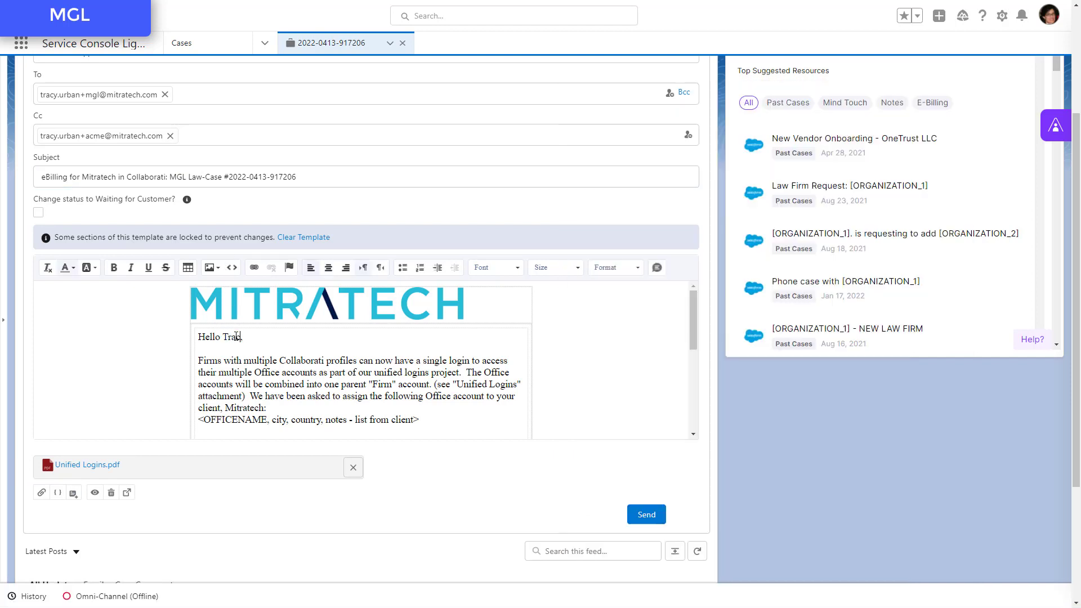
{"action": "type", "text": "y"}
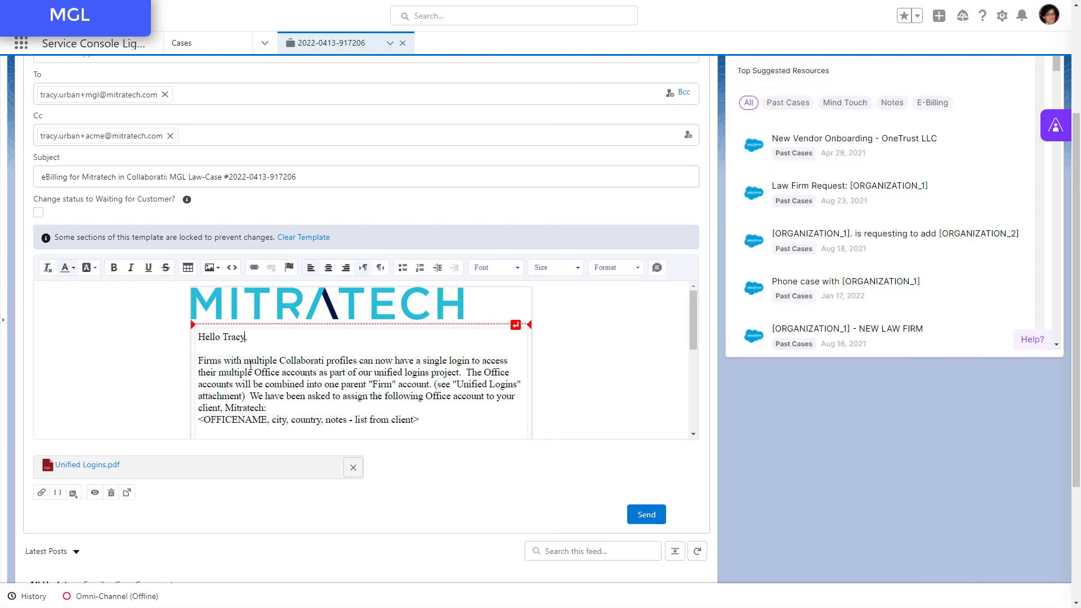
Step: Replace the "list from client" placeholder in the email with the client-provided Name, City, Country and notes table from A11:D12 in Excel
{"action": "scroll", "coordinate": [255, 367], "scroll_direction": "down", "scroll_amount": 1}
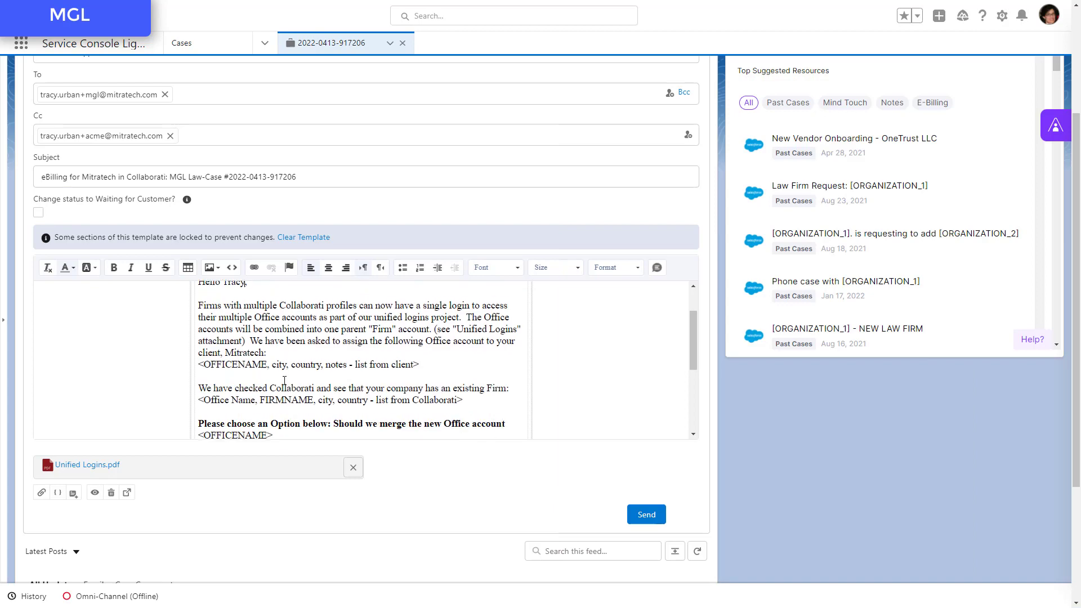
{"action": "triple_click", "coordinate": [238, 363]}
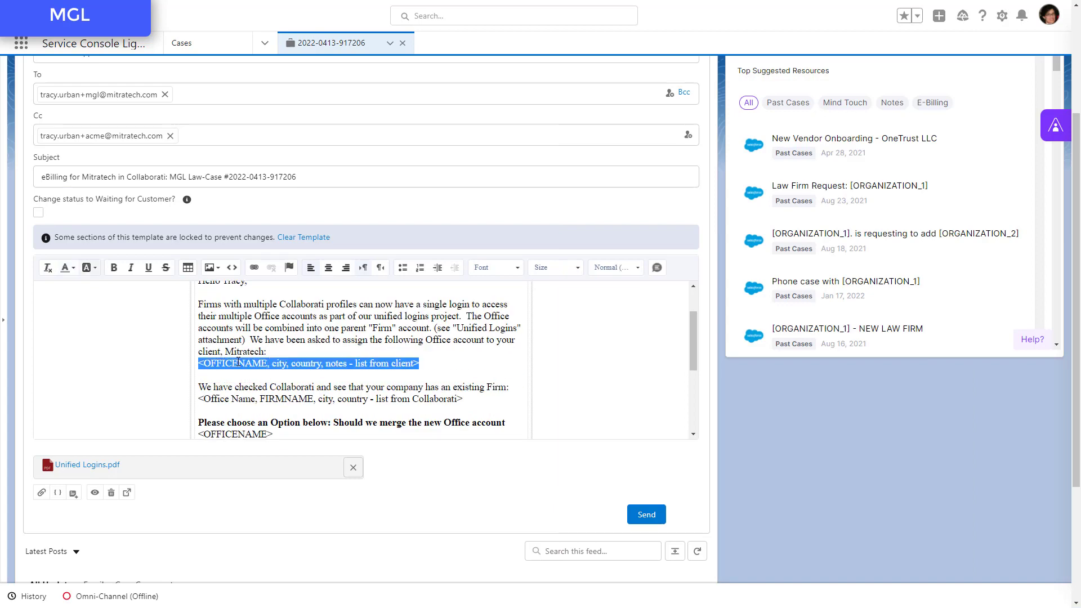
{"action": "key", "text": "alt+Tab"}
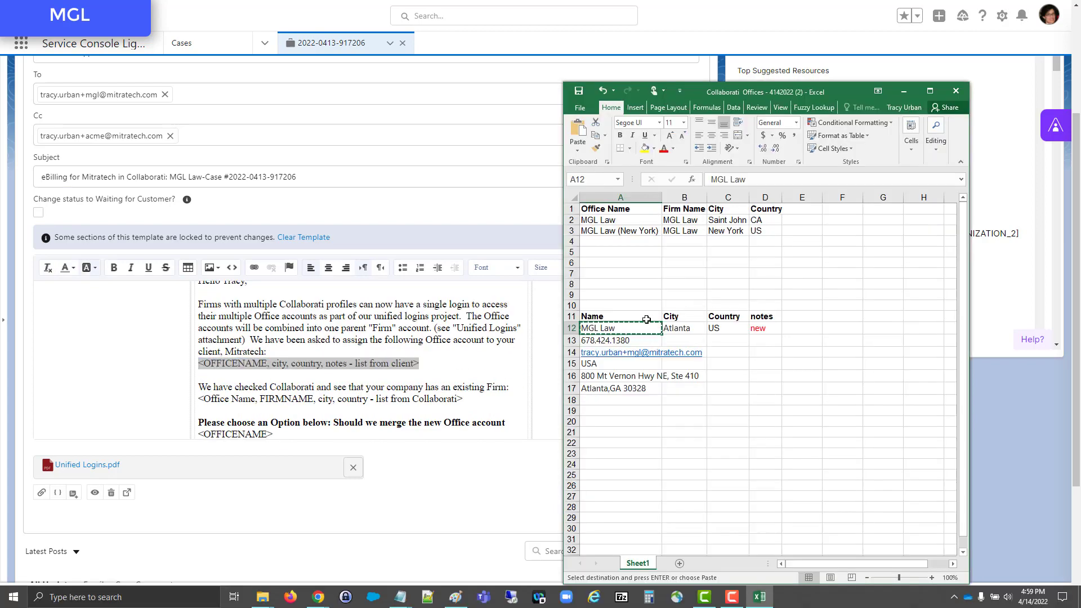
{"action": "left_click_drag", "start_coordinate": [643, 319], "coordinate": [761, 329]}
{"action": "key", "text": "ctrl+c"}
{"action": "key", "text": "alt+Tab"}
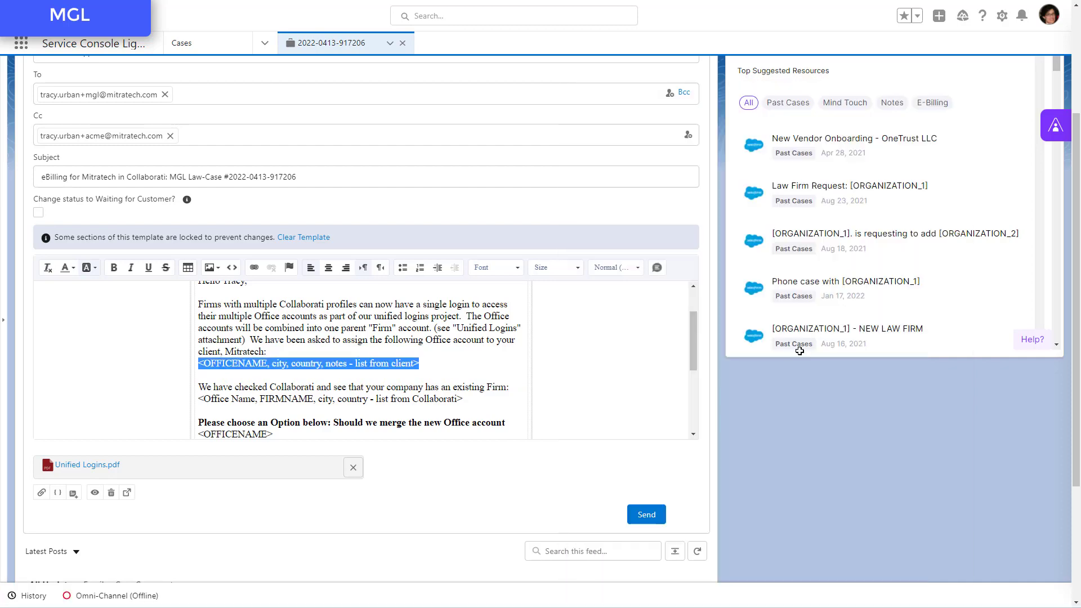
{"action": "key", "text": "ctrl+v"}
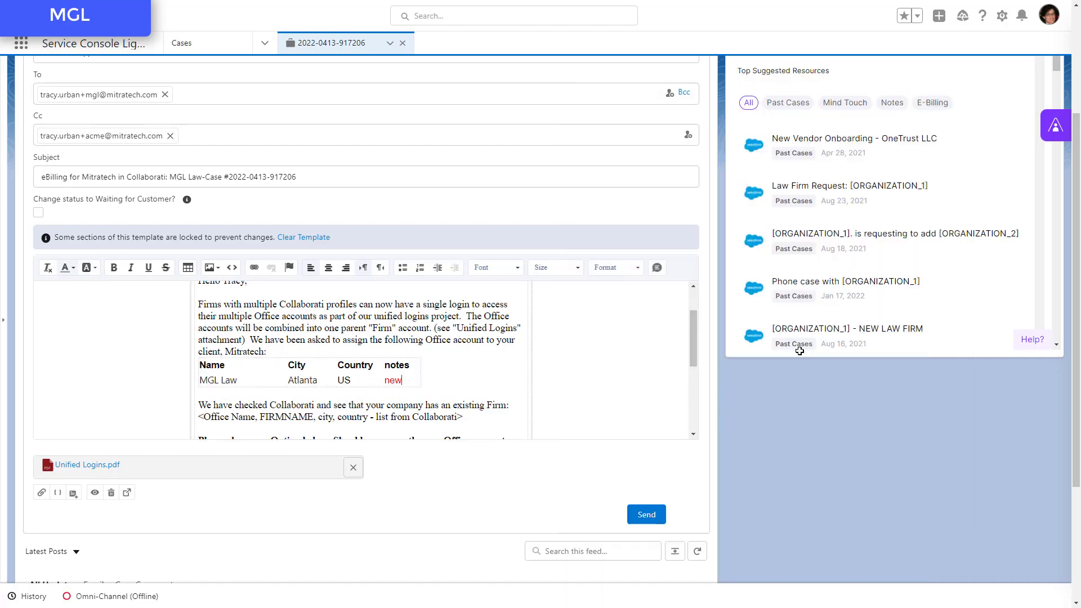
Step: Highlight the Firm Name column of the Excel office list, B1:B3, in yellow
{"action": "key", "text": "alt+Tab"}
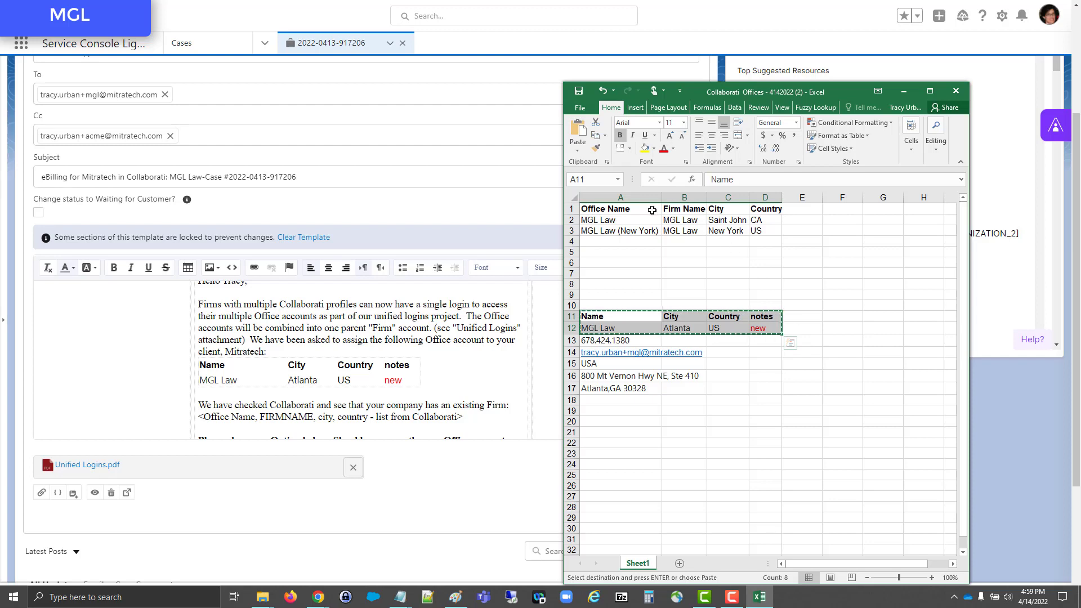
{"action": "left_click_drag", "start_coordinate": [698, 232], "coordinate": [766, 235]}
{"action": "left_click", "coordinate": [645, 148]}
Step: Copy the office list A1:D3 and paste it over the "list from Collaborati" placeholder in the email
{"action": "key", "text": "ctrl+c"}
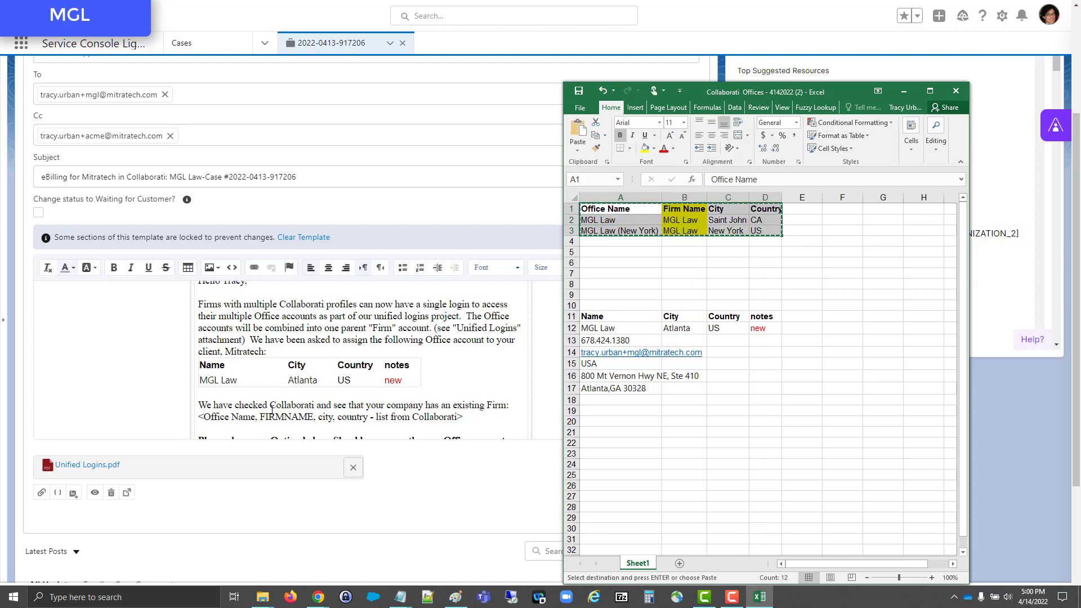
{"action": "key", "text": "alt+Tab"}
{"action": "triple_click", "coordinate": [258, 417]}
{"action": "key", "text": "ctrl+v"}
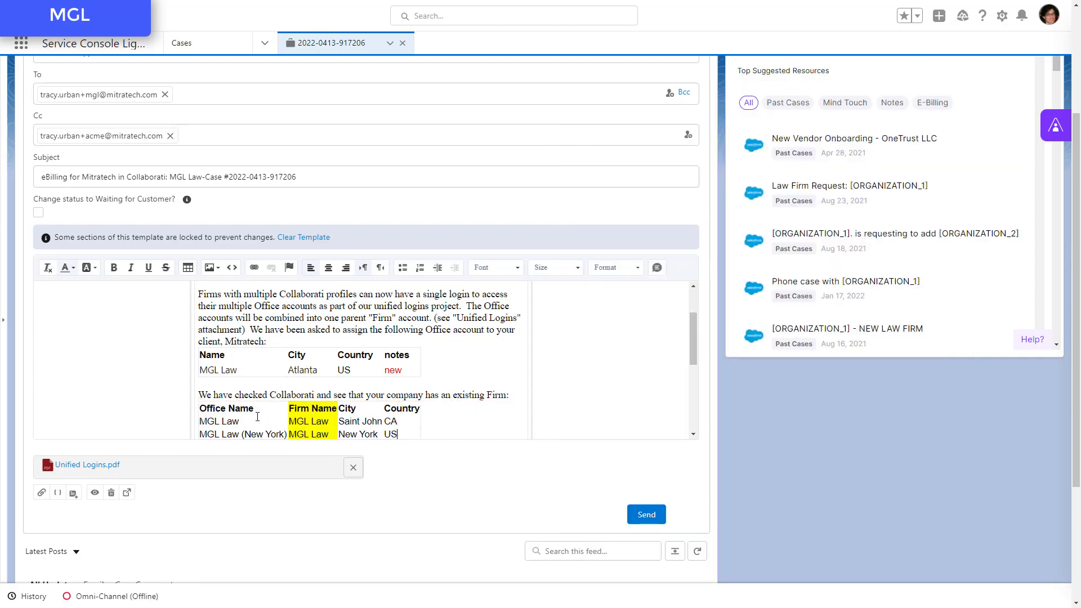
Step: Replace the <OFFICENAME> placeholder in the merge question with "MGL Law (Atlanta)"
{"action": "scroll", "coordinate": [258, 417], "scroll_direction": "down", "scroll_amount": 2}
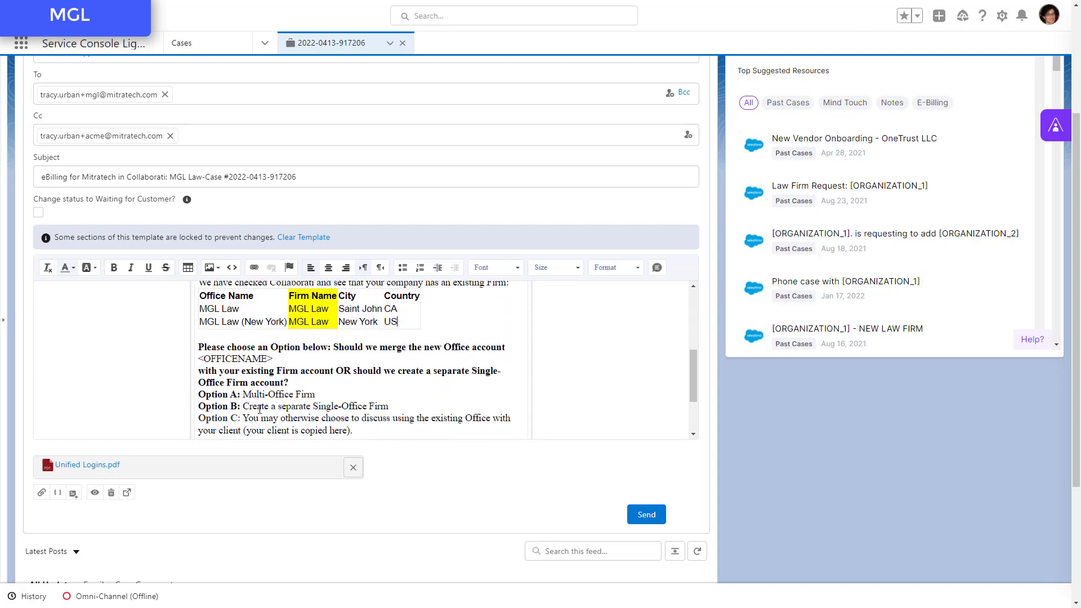
{"action": "left_click", "coordinate": [272, 356]}
{"action": "key", "text": "BackSpace"}
{"action": "key", "text": "BackSpace"}
{"action": "key", "text": "BackSpace"}
{"action": "key", "text": "BackSpace"}
{"action": "key", "text": "BackSpace"}
{"action": "key", "text": "BackSpace"}
{"action": "key", "text": "BackSpace"}
{"action": "key", "text": "BackSpace"}
{"action": "key", "text": "BackSpace"}
{"action": "key", "text": "BackSpace"}
{"action": "key", "text": "BackSpace"}
{"action": "key", "text": "BackSpace"}
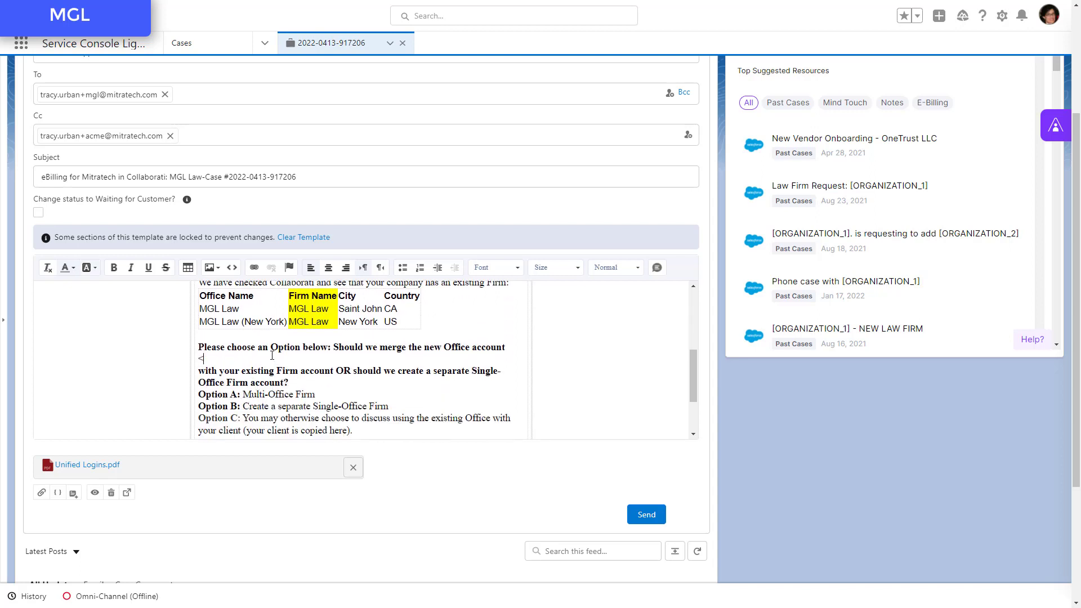
{"action": "type", "text": "MGL Law (Atla"}
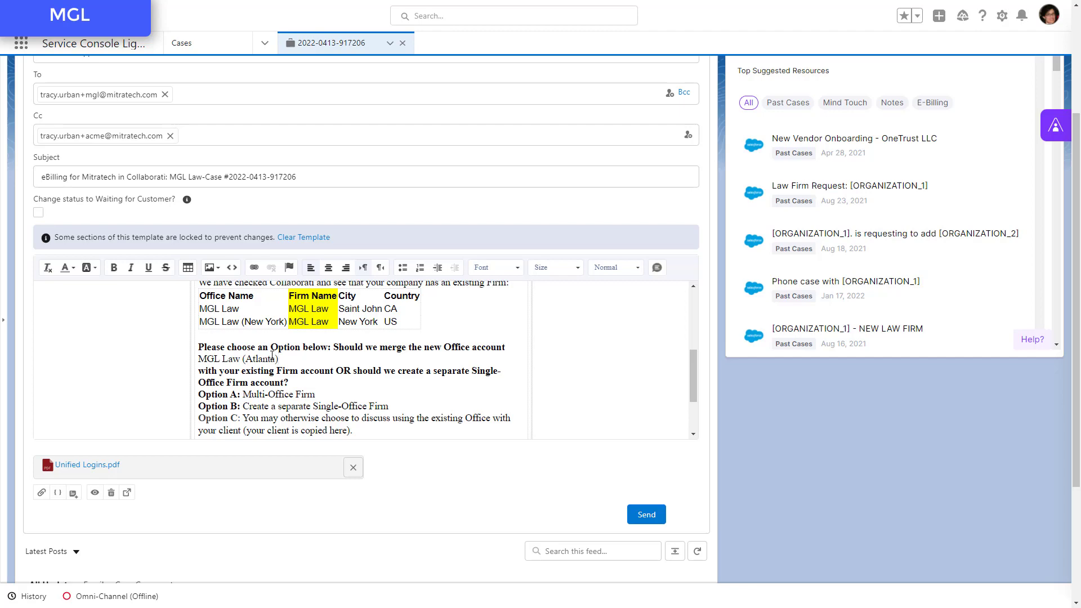
{"action": "type", "text": "nta)"}
{"action": "scroll", "coordinate": [272, 356], "scroll_direction": "up", "scroll_amount": 2}
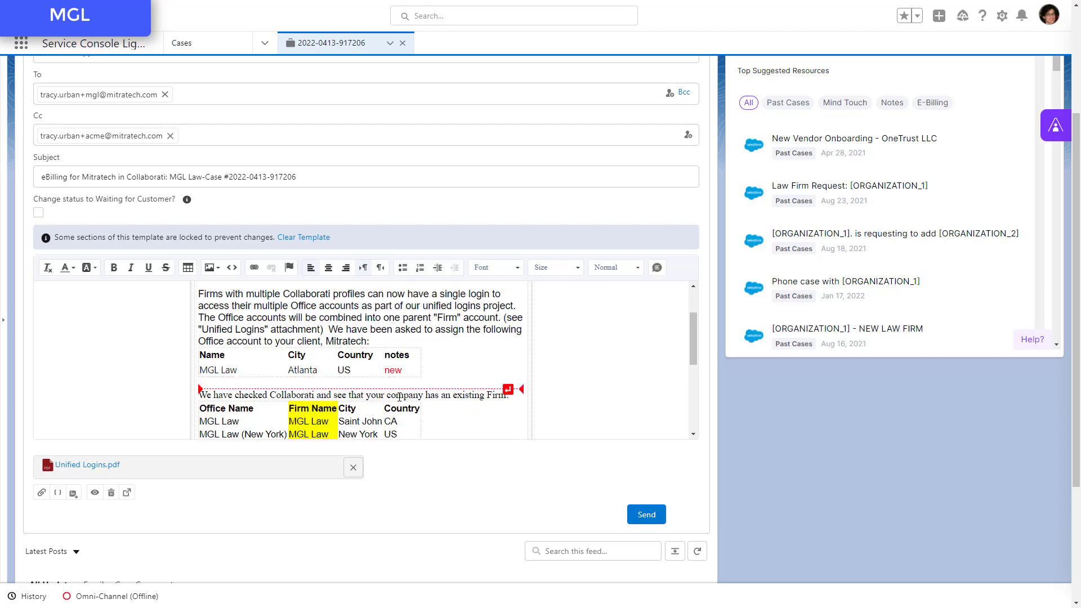
Step: Review the merge question email to MGL Law and send it
{"action": "scroll", "coordinate": [399, 397], "scroll_direction": "down", "scroll_amount": 2}
{"action": "scroll", "coordinate": [398, 398], "scroll_direction": "up", "scroll_amount": 4}
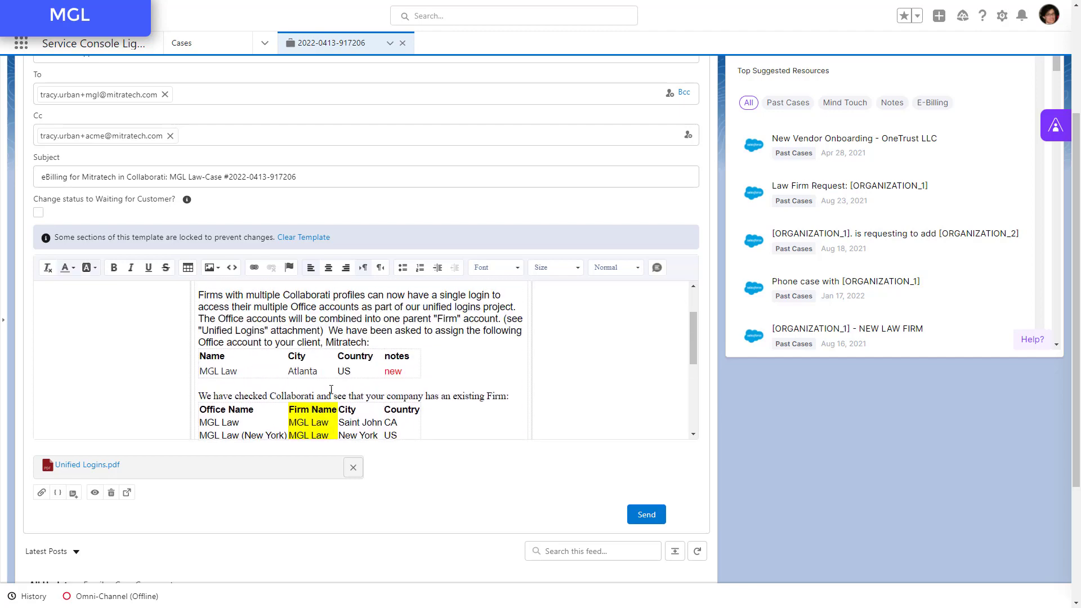
{"action": "left_click", "coordinate": [646, 514]}
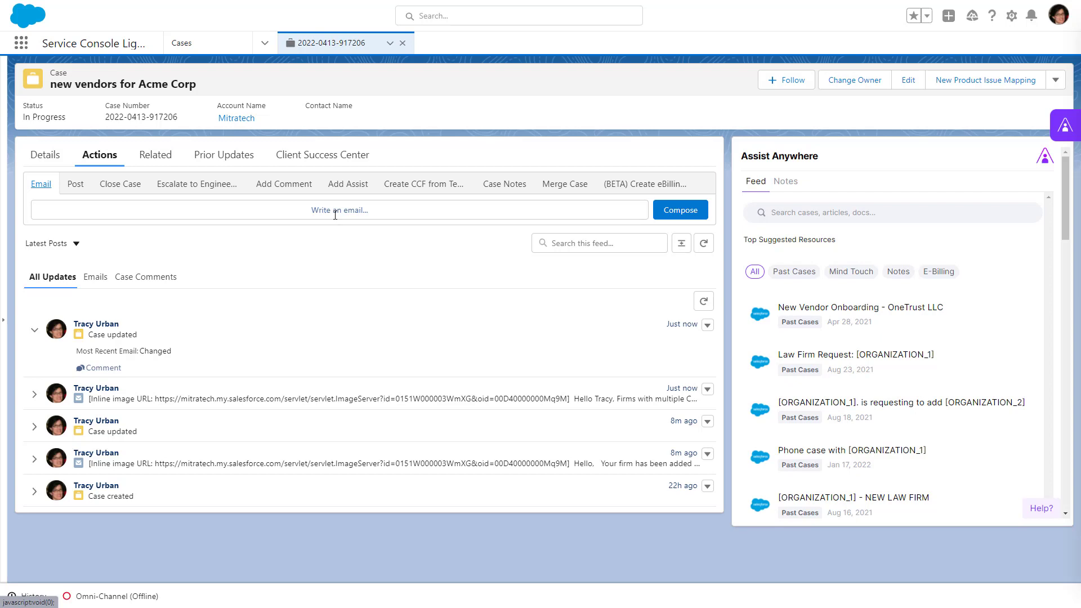
Step: Start a new case email addressed only to Ruberti Law's e-mail address, removing the previous recipient and the Cc entry
{"action": "left_click", "coordinate": [335, 212]}
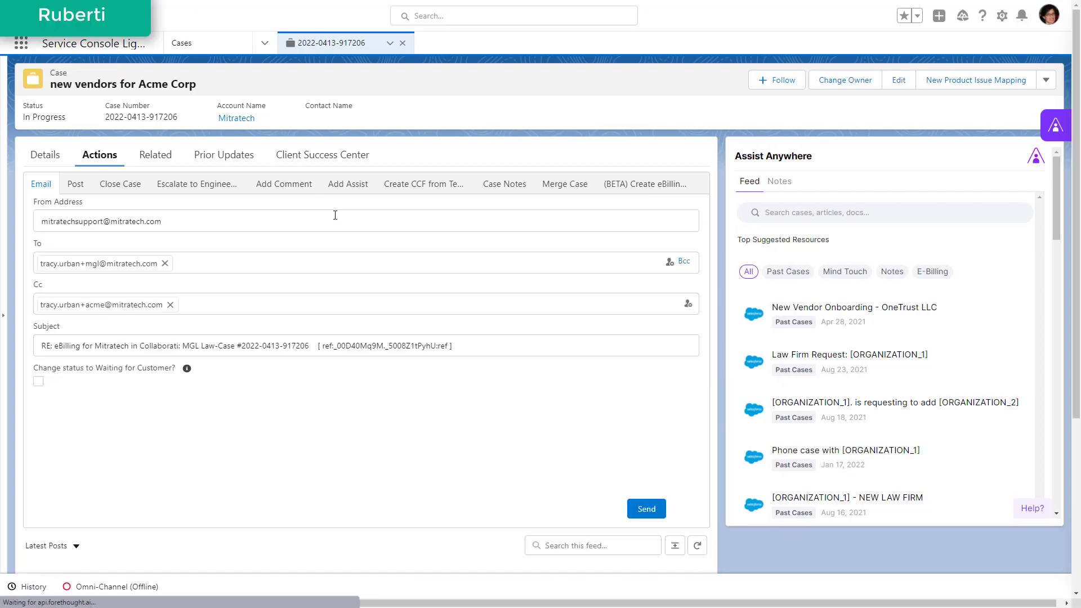
{"action": "left_click", "coordinate": [165, 264]}
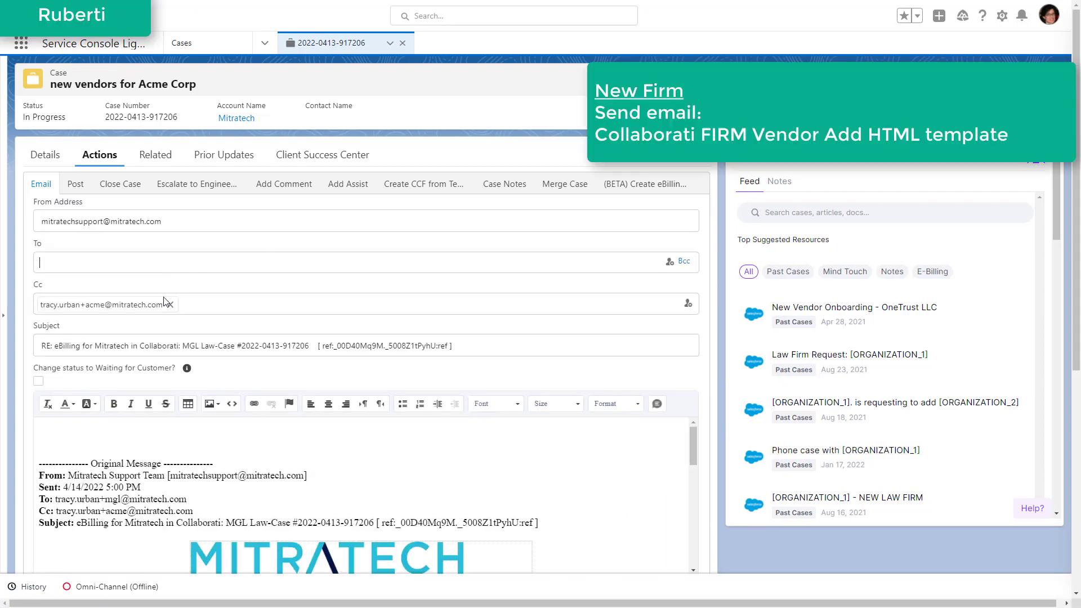
{"action": "left_click", "coordinate": [170, 305]}
{"action": "left_click", "coordinate": [136, 269]}
{"action": "key", "text": "ctrl+v"}
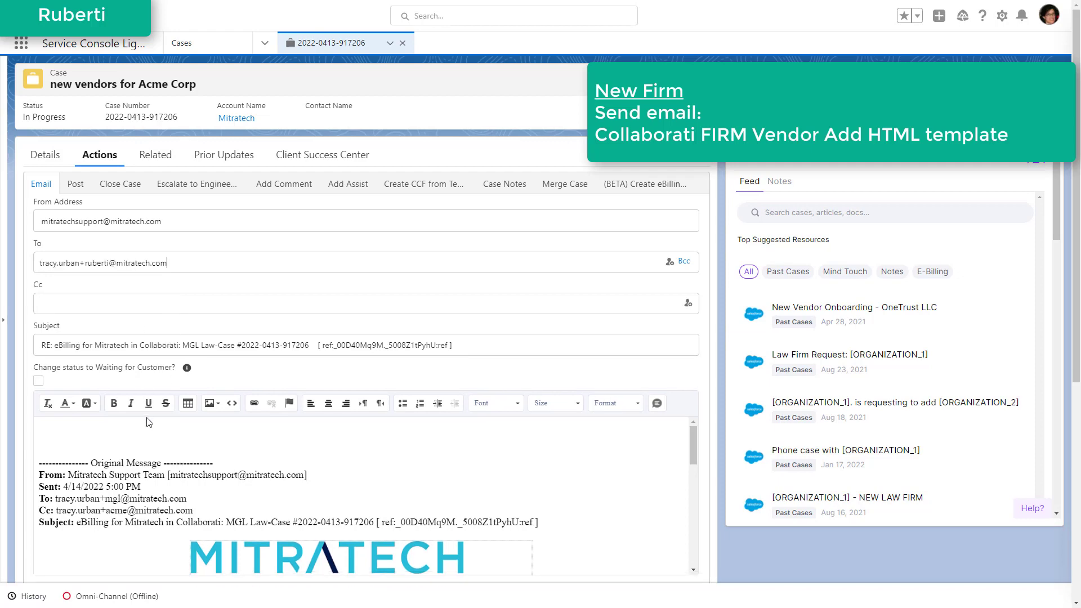
Step: Clear the quoted message from the email body and insert the Collaborati FIRM Vendor Add HTML template
{"action": "left_click", "coordinate": [145, 443]}
{"action": "key", "text": "ctrl+a"}
{"action": "key", "text": "BackSpace"}
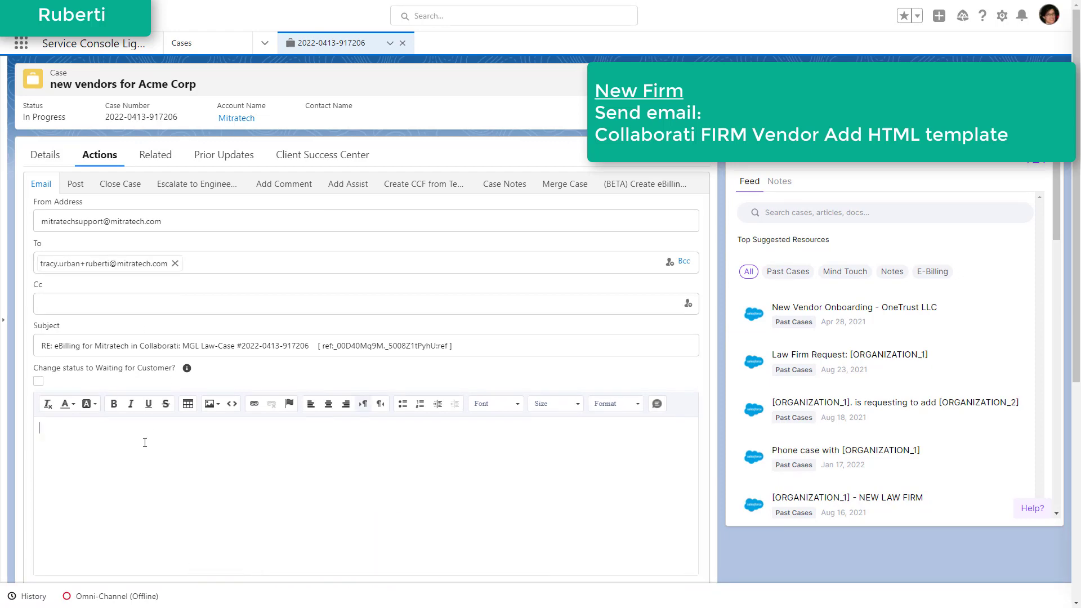
{"action": "scroll", "coordinate": [124, 327], "scroll_direction": "down", "scroll_amount": 3}
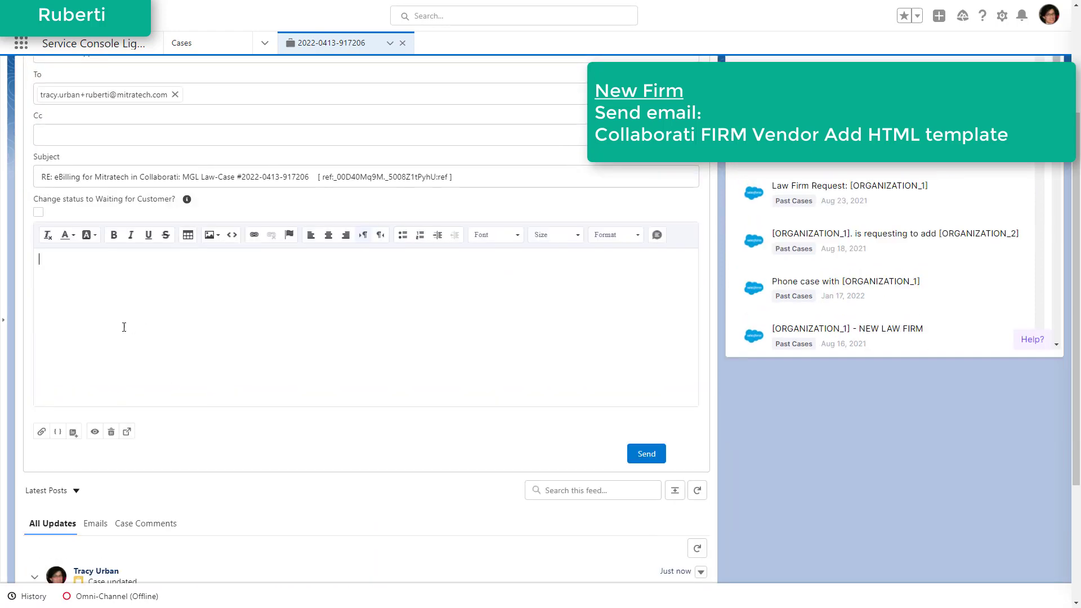
{"action": "left_click", "coordinate": [73, 431]}
{"action": "left_click", "coordinate": [120, 241]}
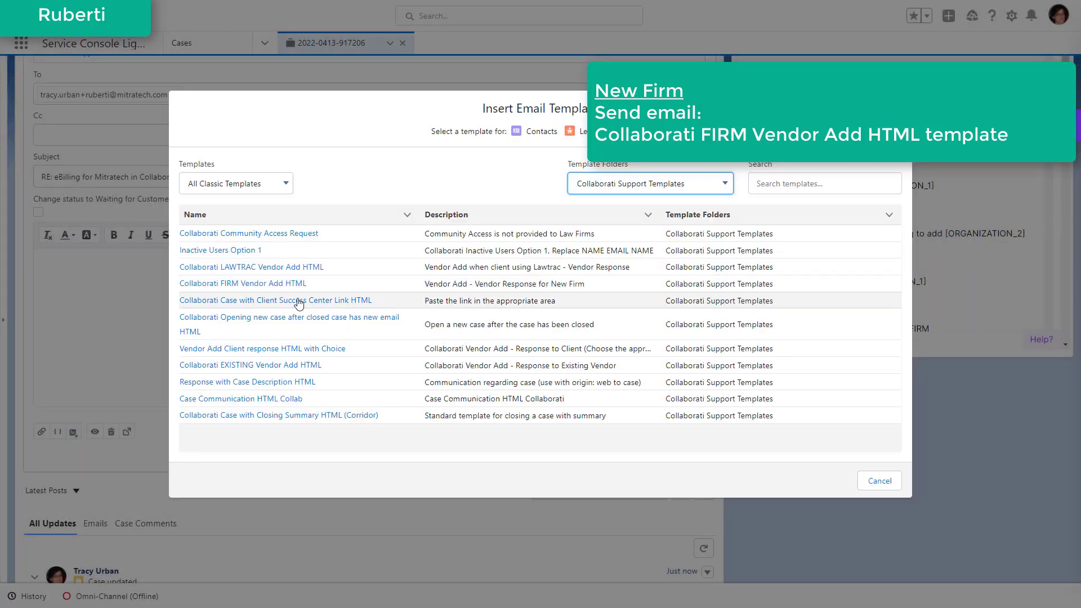
{"action": "left_click", "coordinate": [260, 286]}
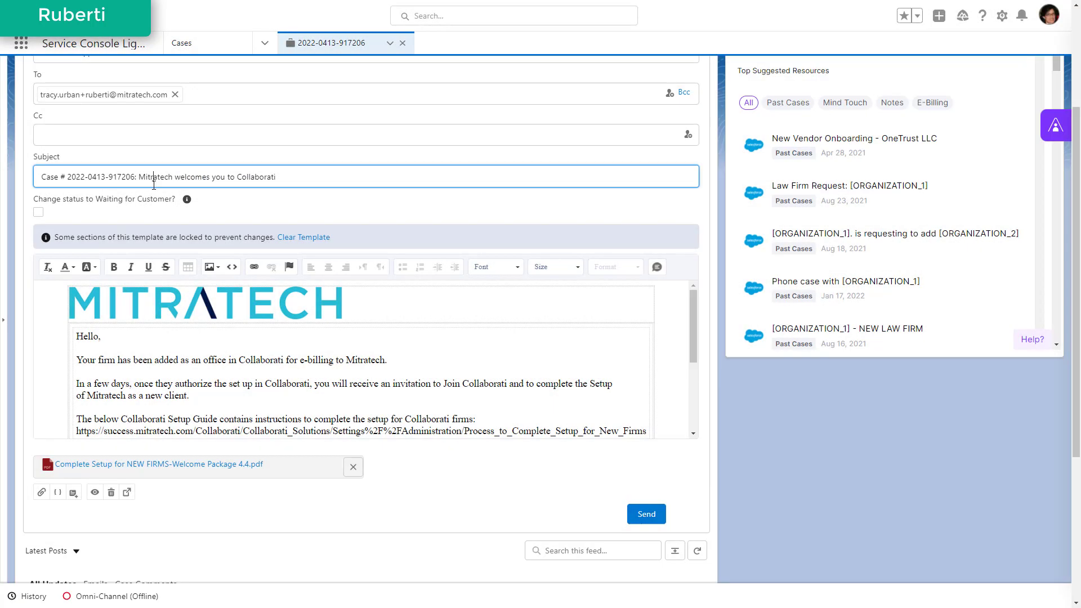
Step: Replace Mitratech with Acme Corporation in the subject and the first two body paragraphs, and send the email
{"action": "double_click", "coordinate": [160, 177]}
{"action": "type", "text": "Acme Corporation"}
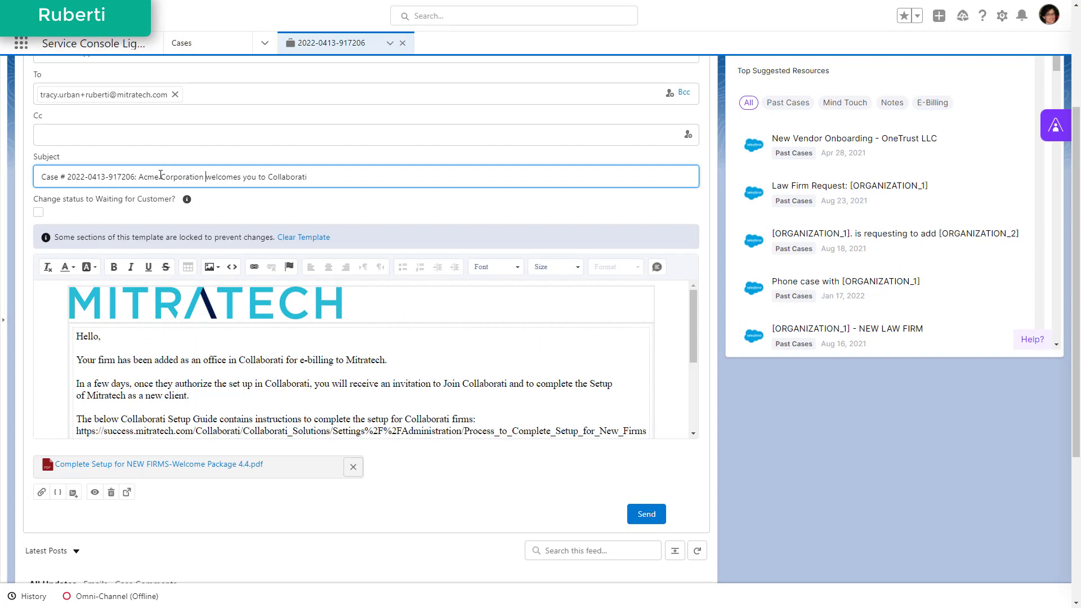
{"action": "double_click", "coordinate": [366, 360]}
{"action": "type", "text": "Acme Corporation"}
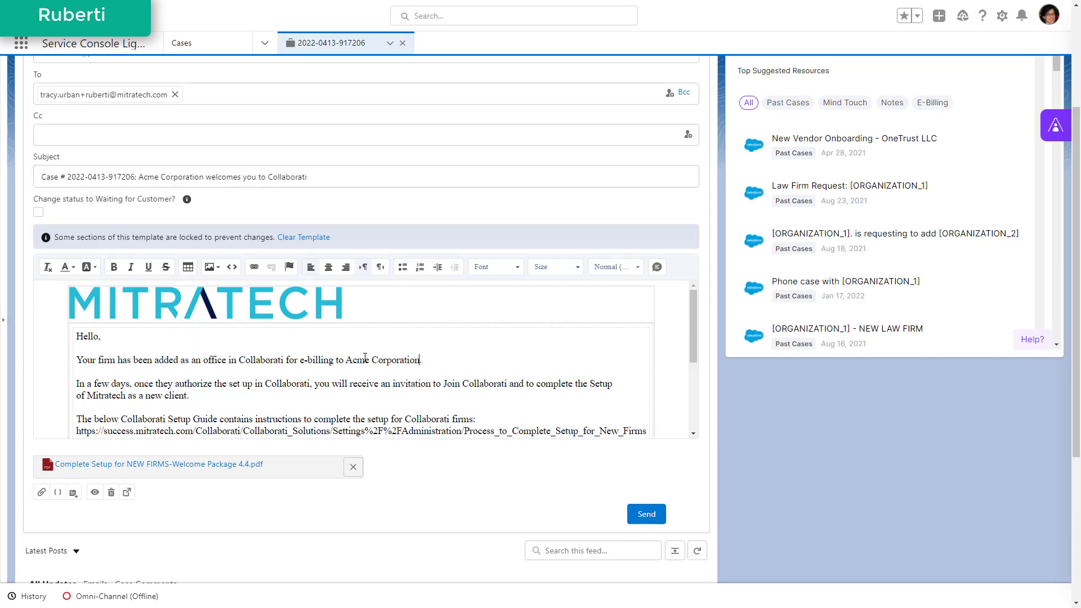
{"action": "double_click", "coordinate": [107, 395]}
{"action": "type", "text": "Acme Corporation"}
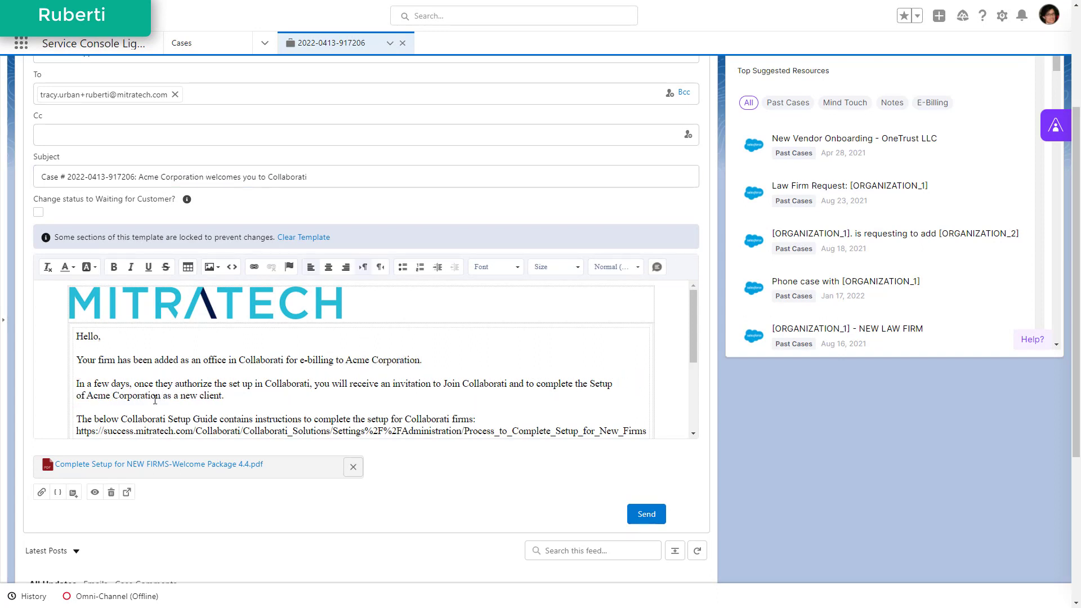
{"action": "left_click", "coordinate": [648, 515]}
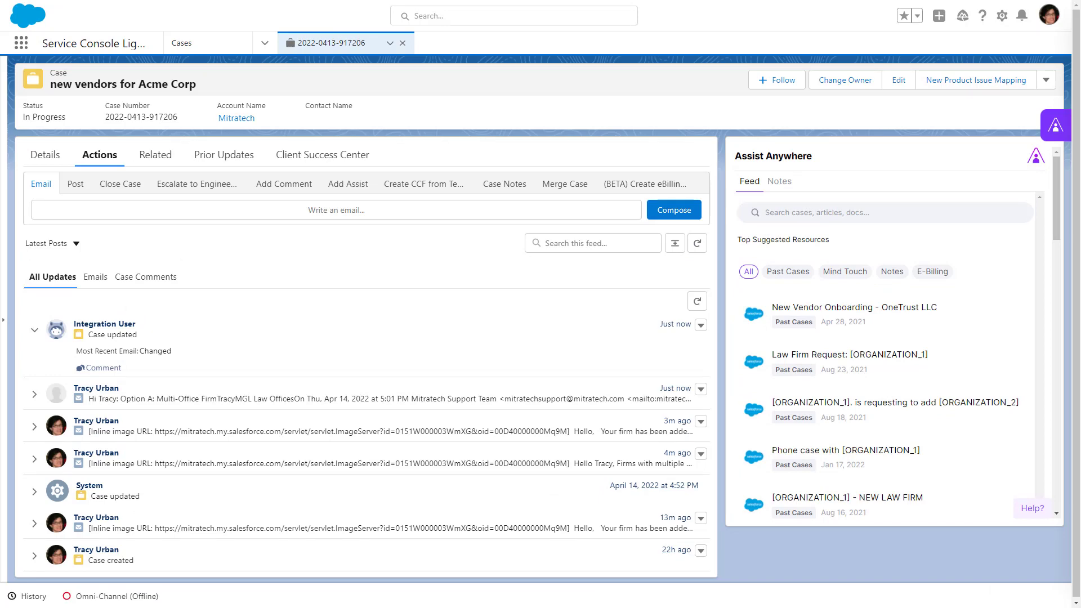
Step: Expand MGL Law's reply in the case feed and read which firm option it chose
{"action": "left_click", "coordinate": [340, 398]}
{"action": "scroll", "coordinate": [2, 251], "scroll_direction": "down", "scroll_amount": 2}
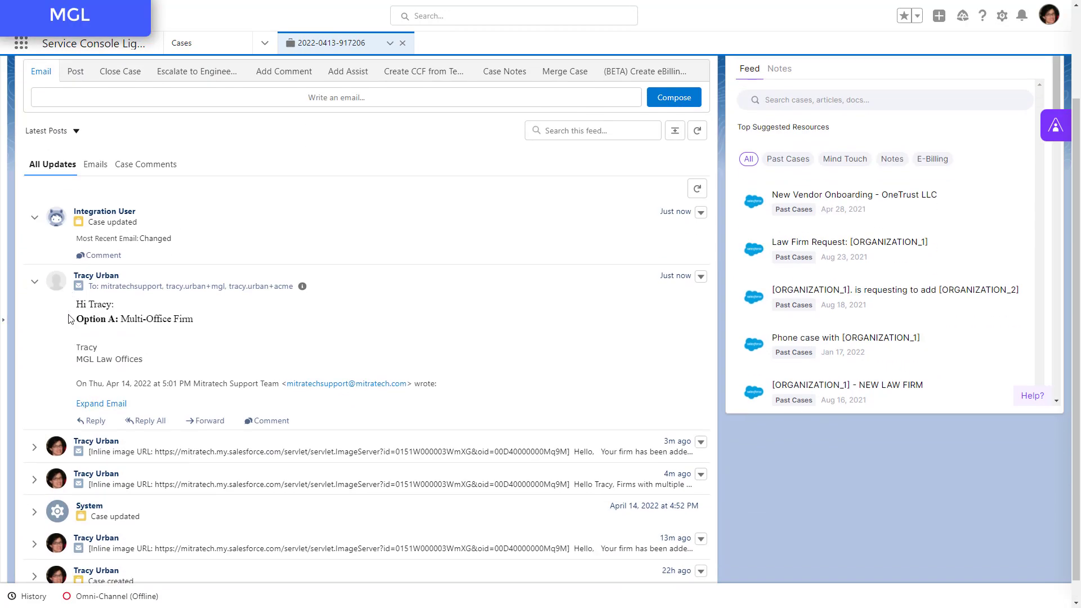
{"action": "left_click_drag", "start_coordinate": [75, 319], "coordinate": [195, 324]}
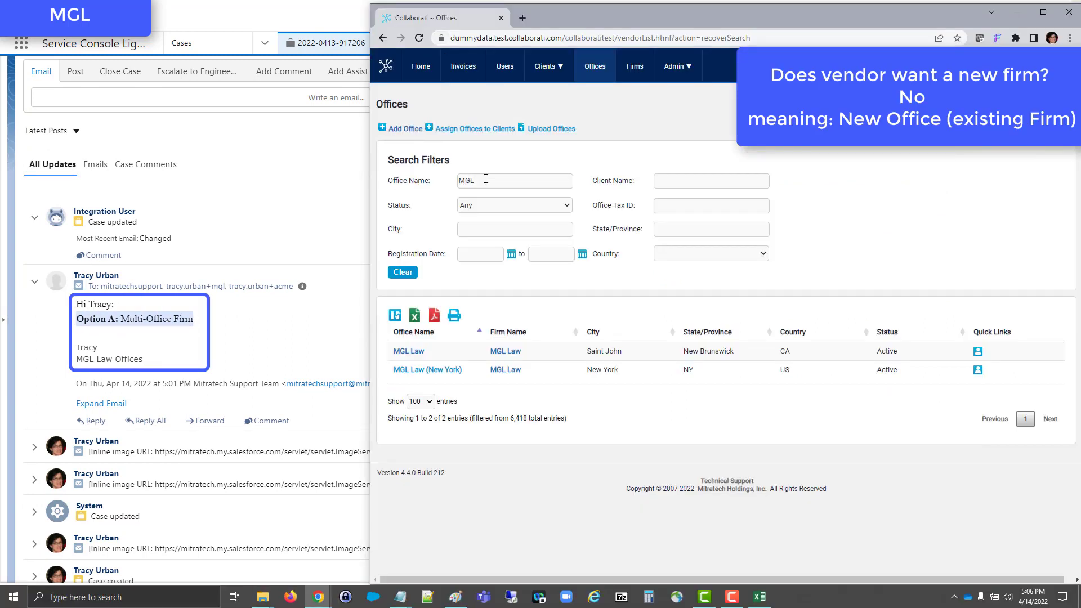
Step: Check the MGL offices in Collaborati and open the case description to view MGL Law's contact details
{"action": "left_click", "coordinate": [486, 179]}
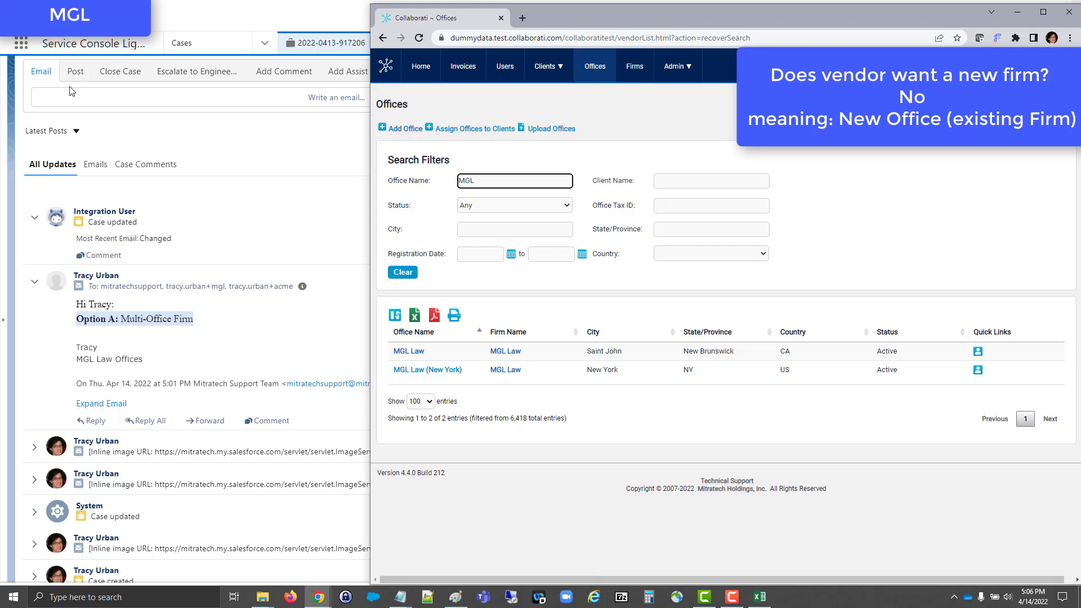
{"action": "scroll", "coordinate": [59, 130], "scroll_direction": "up", "scroll_amount": 2}
{"action": "left_click", "coordinate": [45, 154]}
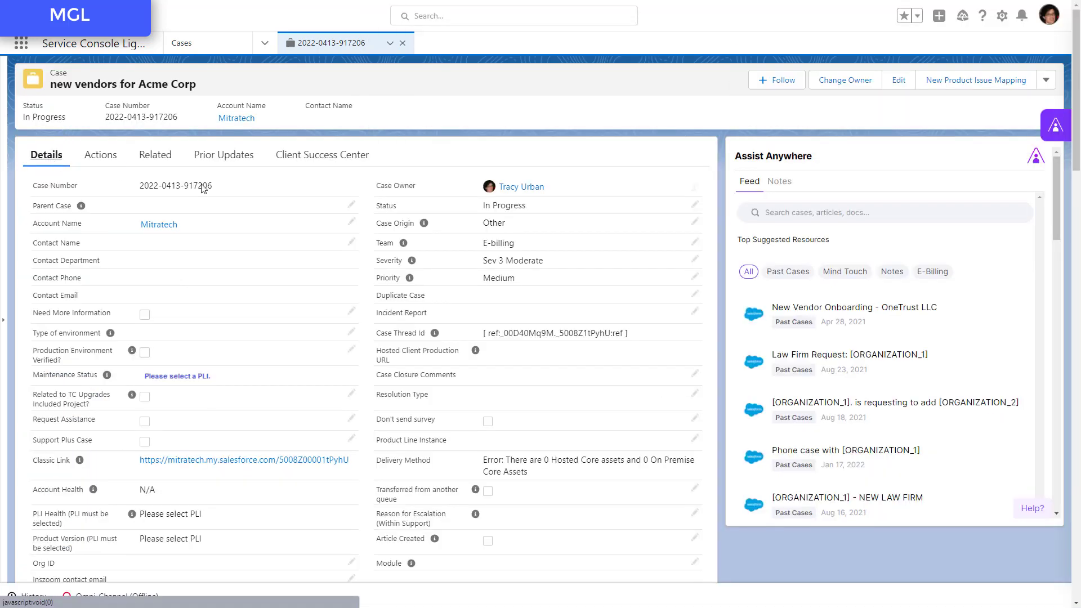
{"action": "scroll", "coordinate": [231, 201], "scroll_direction": "down", "scroll_amount": 15}
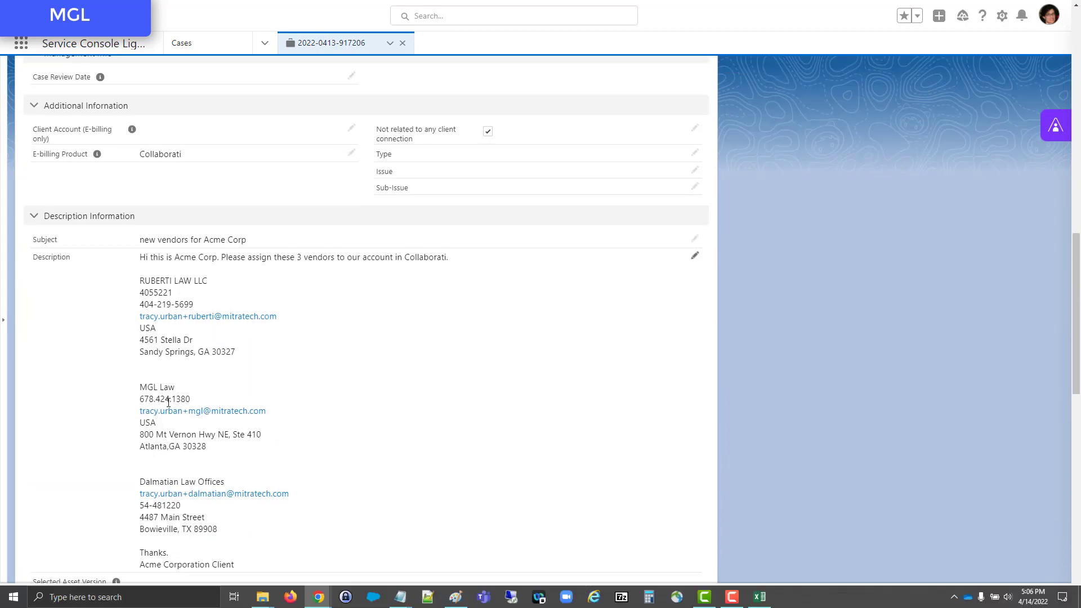
Step: Start adding an office in Collaborati with firm name MGL Law and office name MGL Law (Atlanta)
{"action": "left_click", "coordinate": [318, 597]}
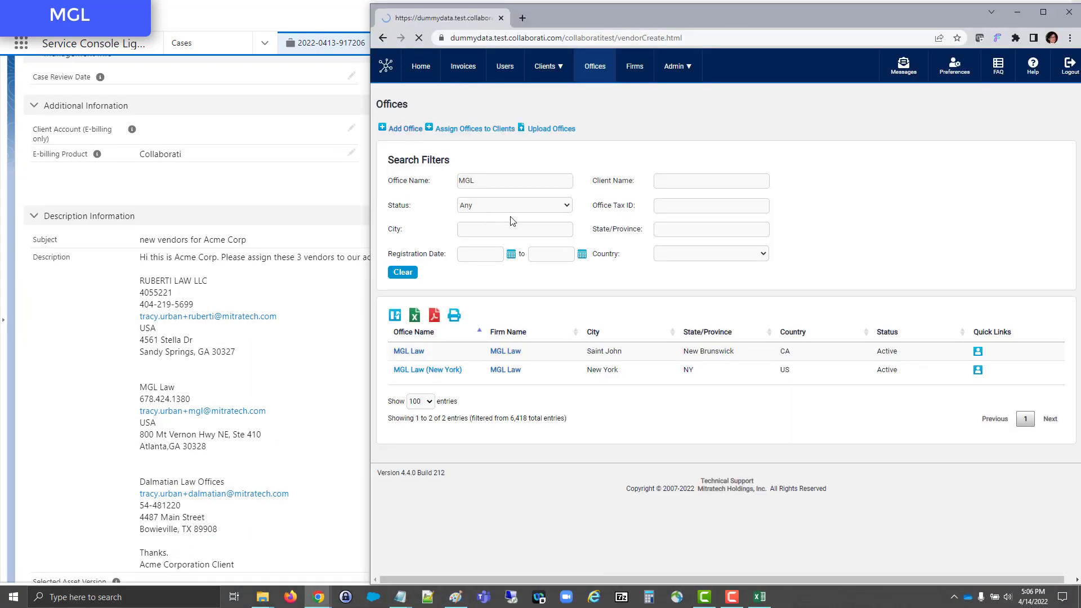
{"action": "type", "text": "L Law"}
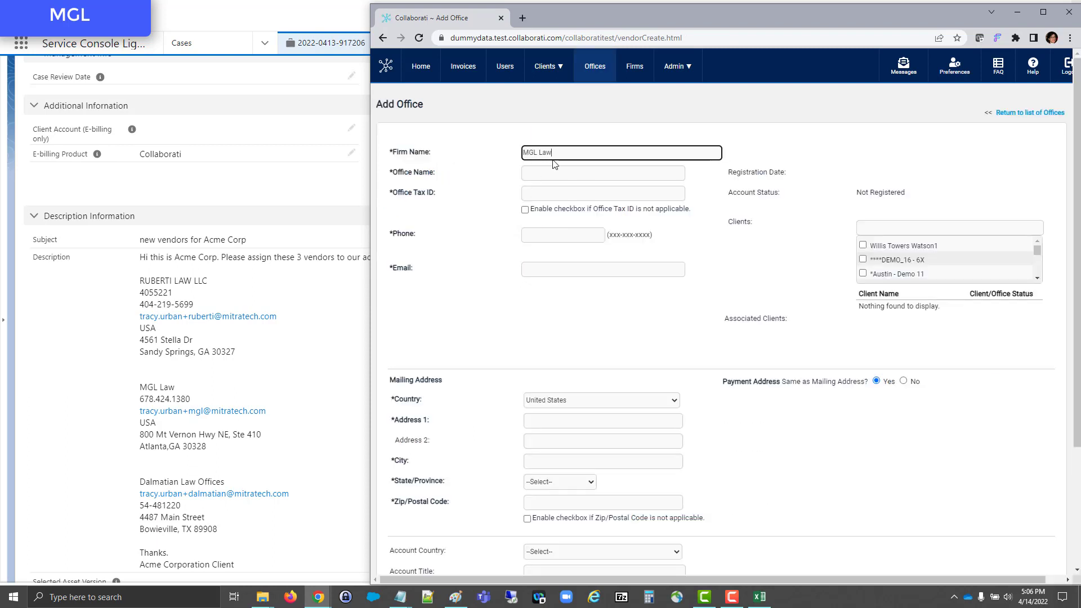
{"action": "left_click", "coordinate": [551, 172]}
{"action": "type", "text": "MGL Law (At"}
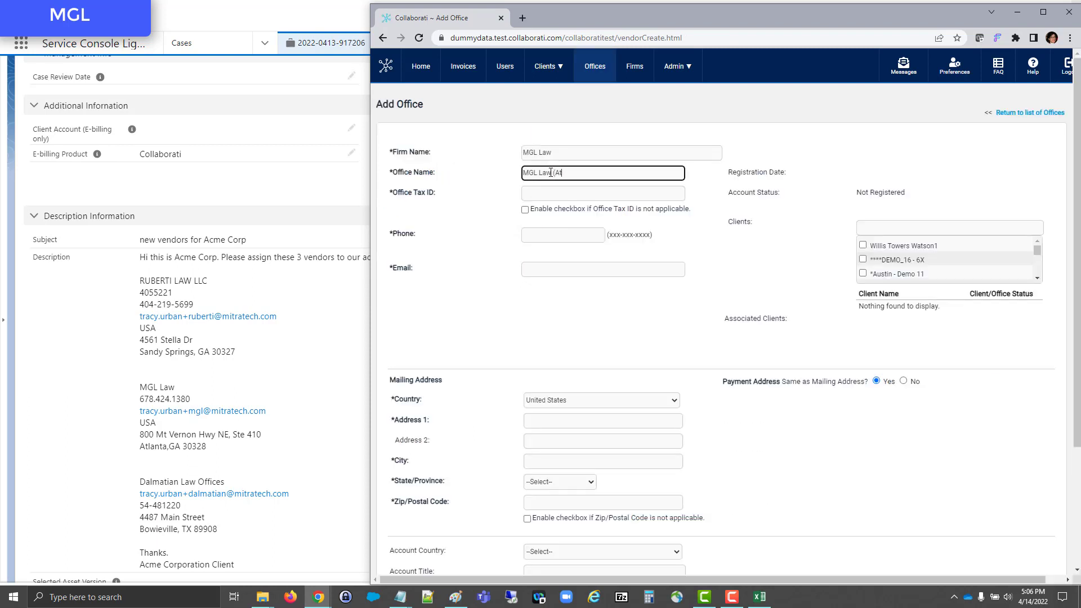
{"action": "type", "text": "lanta)"}
{"action": "left_click", "coordinate": [901, 228]}
{"action": "type", "text": "acme cor"}
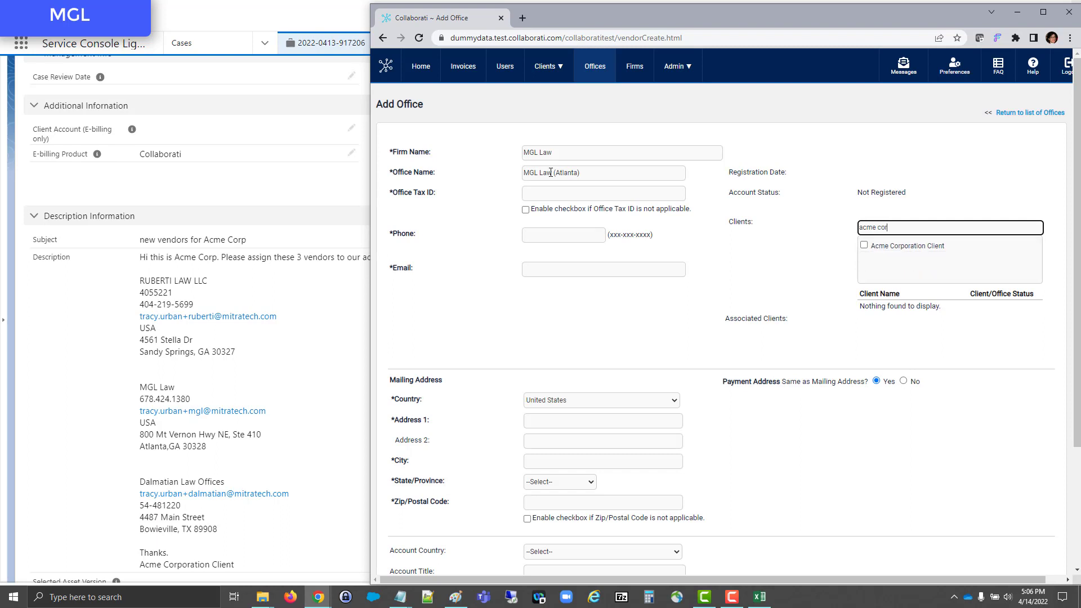
{"action": "left_click", "coordinate": [864, 246]}
{"action": "left_click", "coordinate": [600, 192]}
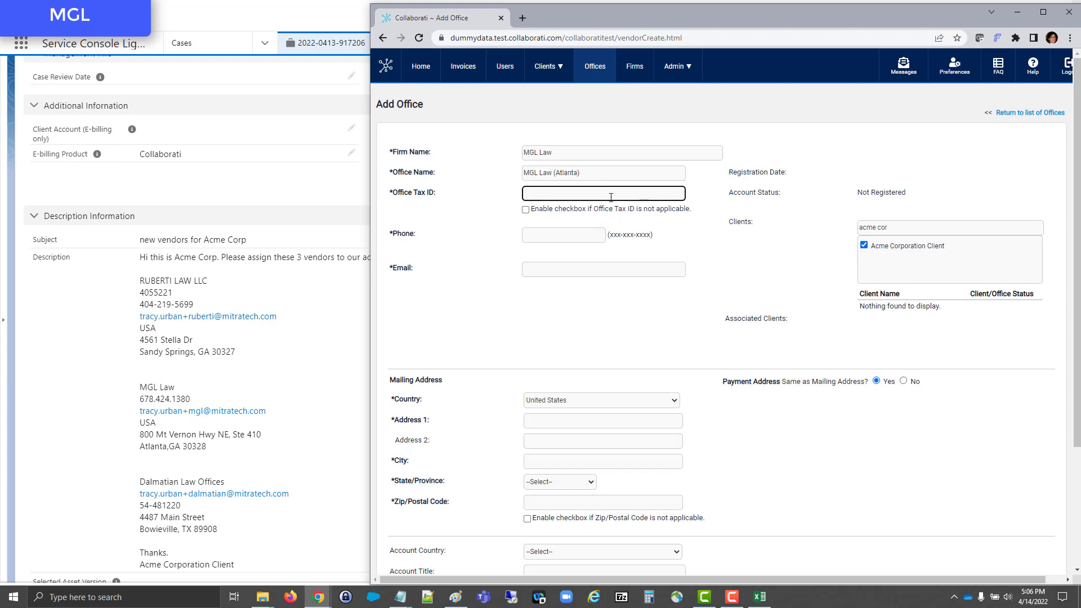
{"action": "type", "text": "not available"}
Step: Fill in the mailing address with MGL Law's street address, city Atlanta, state Georgia and zip code, and save the office
{"action": "left_click", "coordinate": [553, 422]}
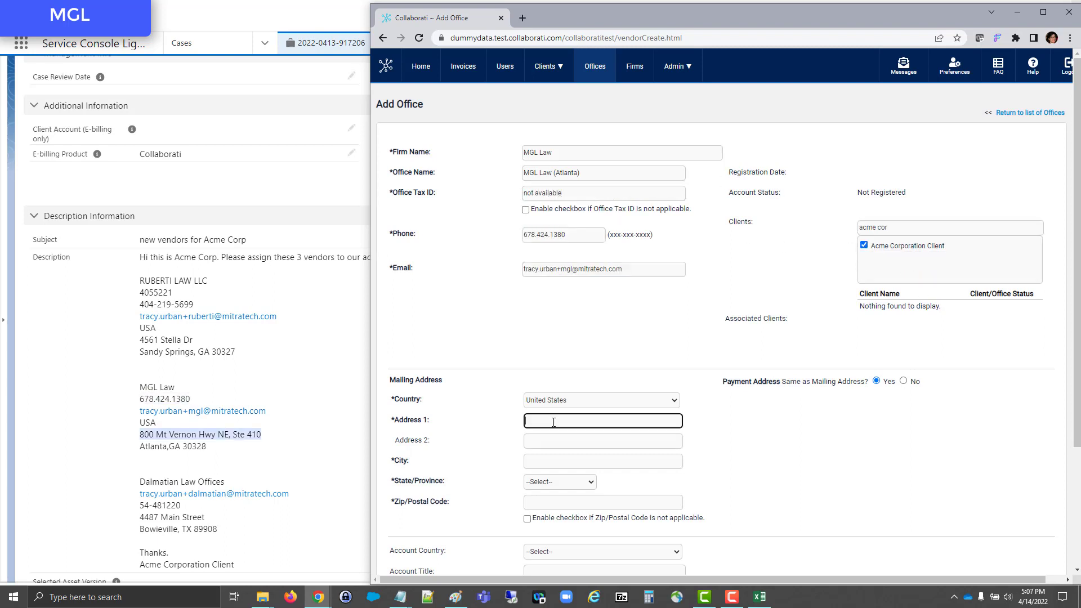
{"action": "key", "text": "Tab"}
{"action": "key", "text": "Tab"}
{"action": "key", "text": "Tab"}
{"action": "key", "text": "Tab"}
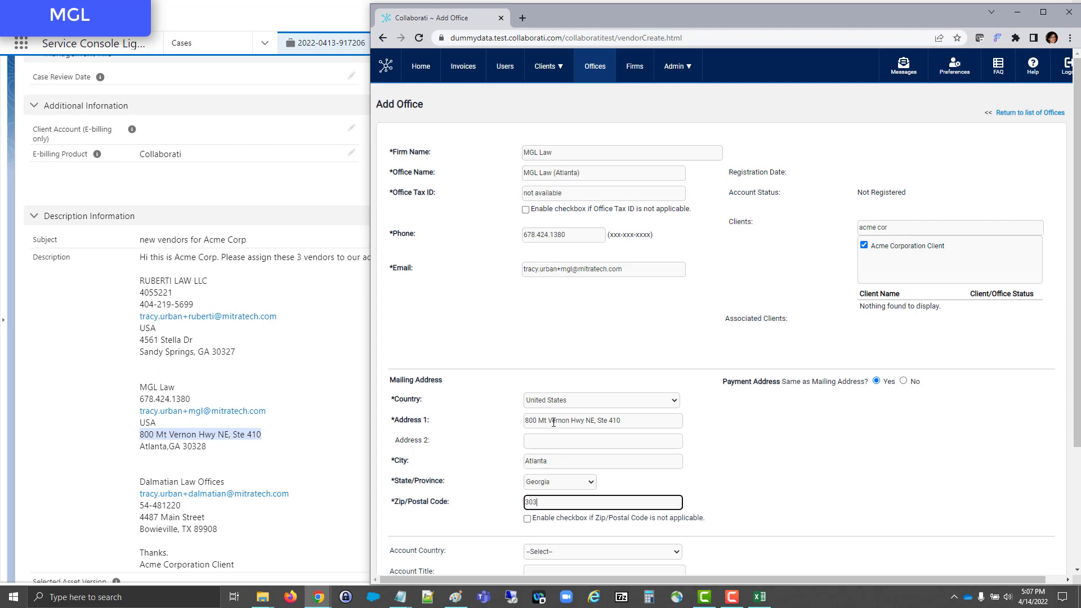
{"action": "scroll", "coordinate": [940, 406], "scroll_direction": "down", "scroll_amount": 3}
{"action": "left_click", "coordinate": [1051, 495]}
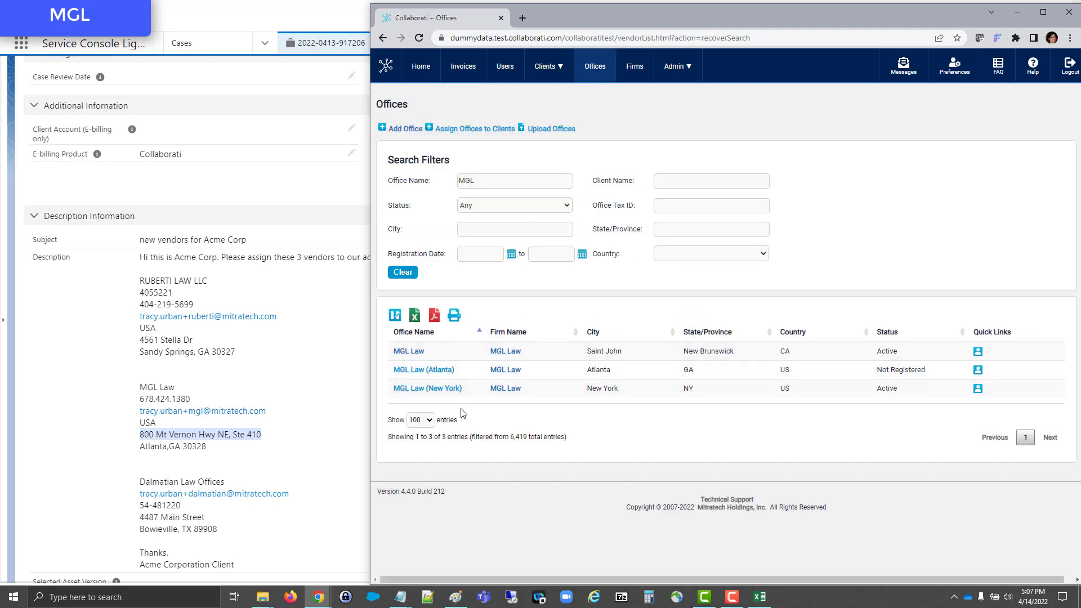
Step: Copy the vendor list from the case description and paste the three vendor names into a new case comment
{"action": "left_click", "coordinate": [303, 367]}
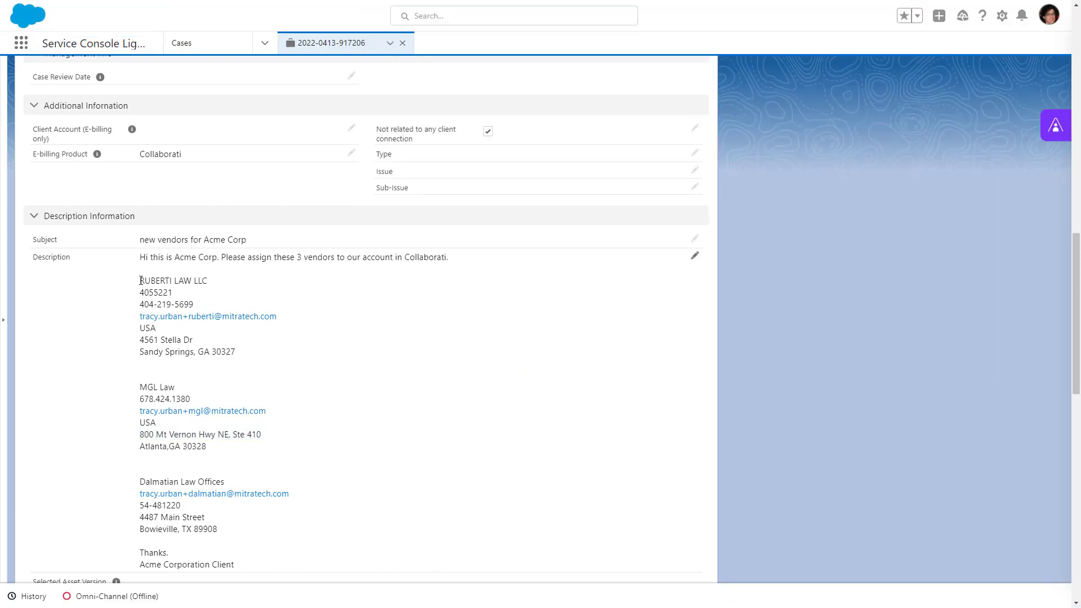
{"action": "left_click_drag", "start_coordinate": [141, 281], "coordinate": [233, 480]}
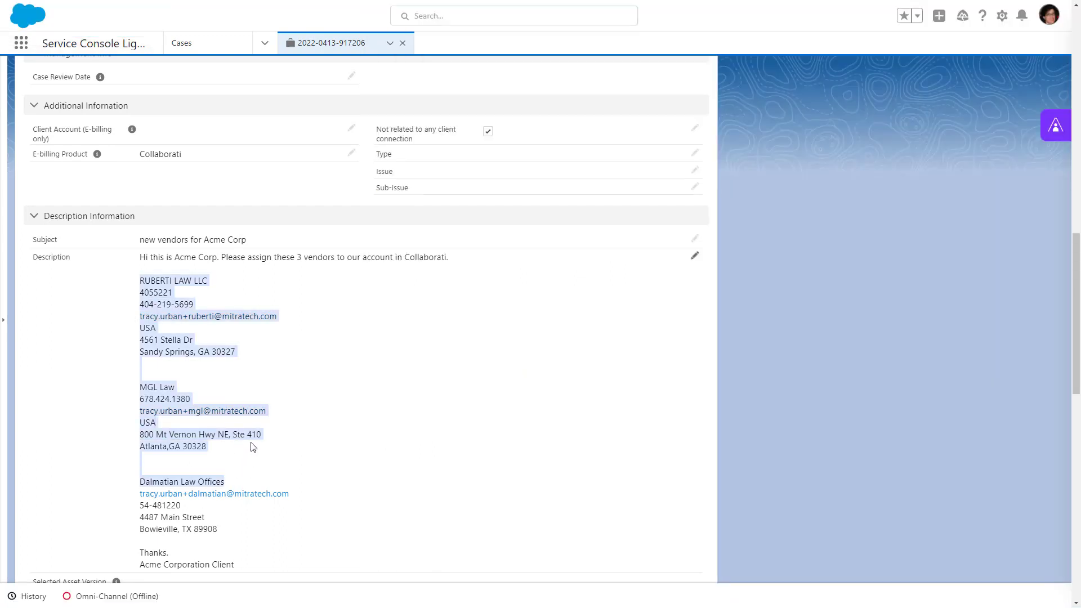
{"action": "scroll", "coordinate": [252, 447], "scroll_direction": "up", "scroll_amount": 15}
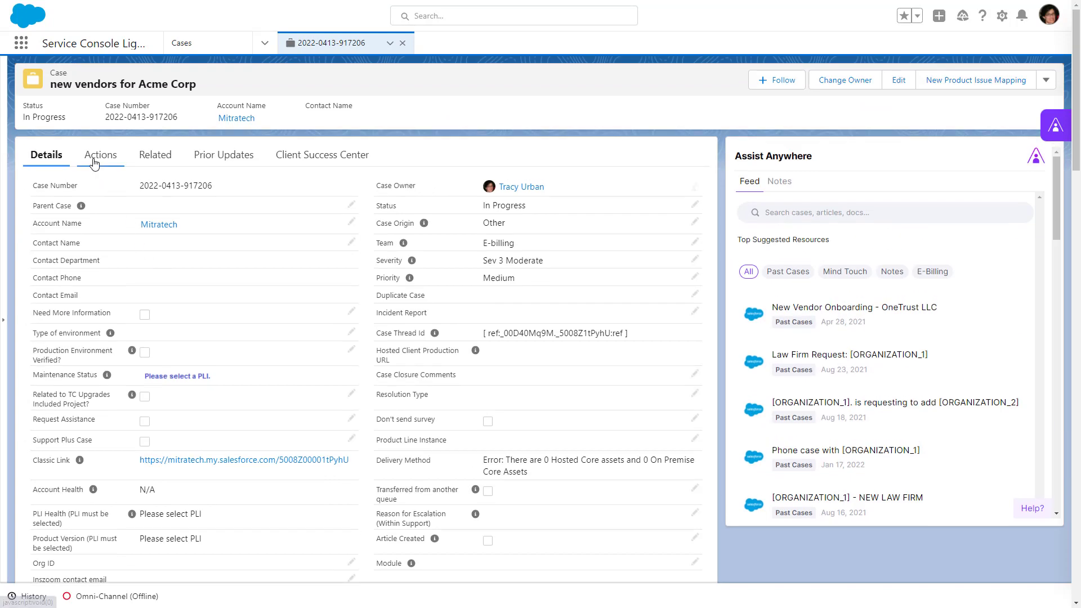
{"action": "left_click", "coordinate": [94, 163]}
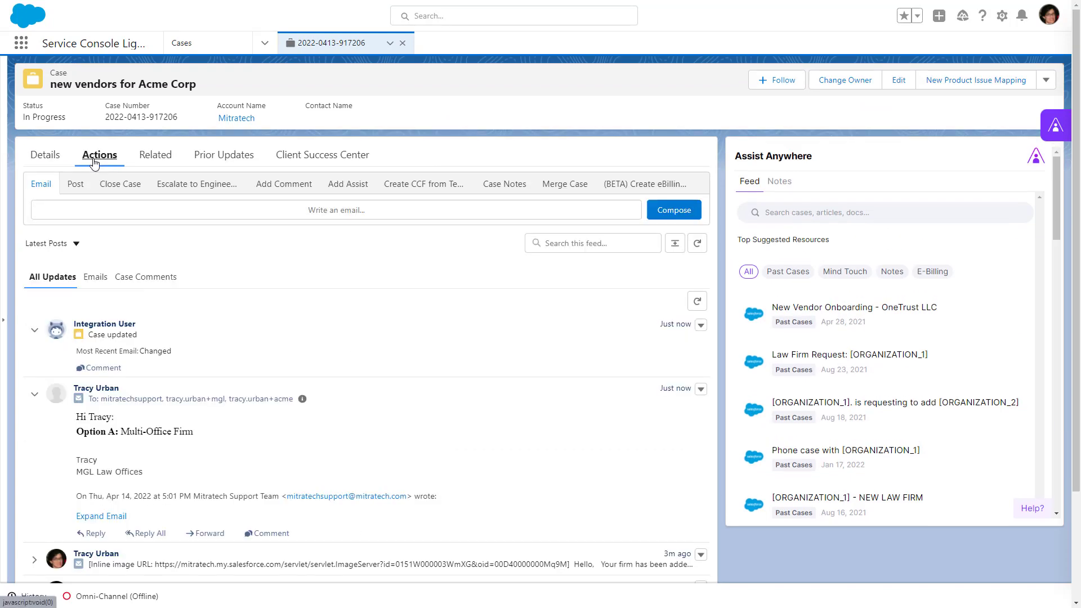
{"action": "left_click", "coordinate": [292, 189]}
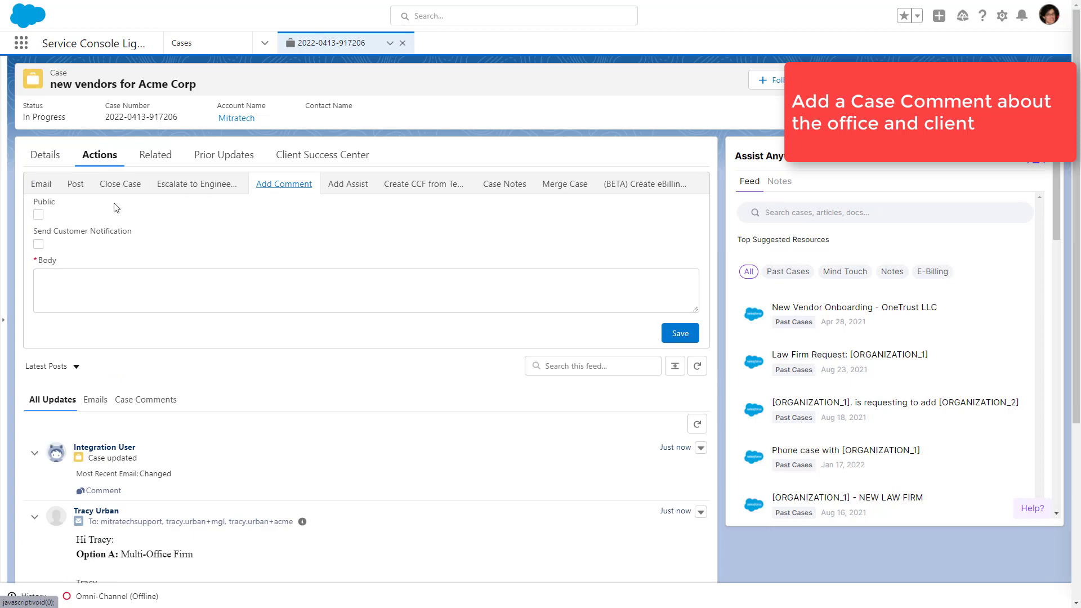
{"action": "left_click", "coordinate": [126, 282]}
{"action": "type", "text": "RUBERTI LAW LLC   MGL Law   Dalmatian Law Offices"}
Step: Introduce the vendor list in the comment with "Assigned these vendors to Acme Corporation:"
{"action": "left_click", "coordinate": [39, 283]}
{"action": "type", "text": "Assigned these vendors to Acme"}
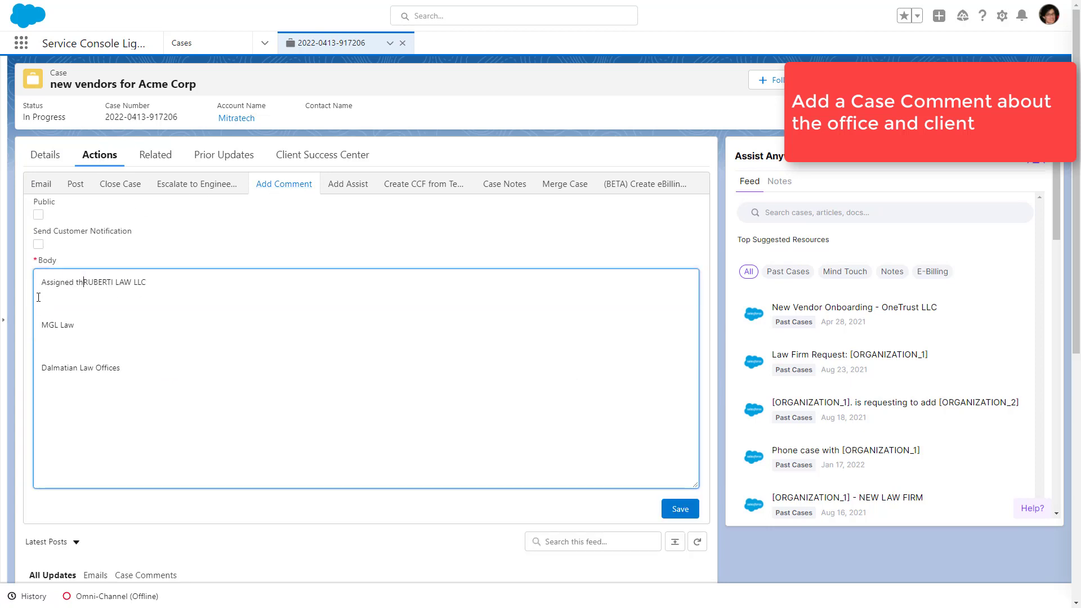
{"action": "type", "text": " Corporation:"}
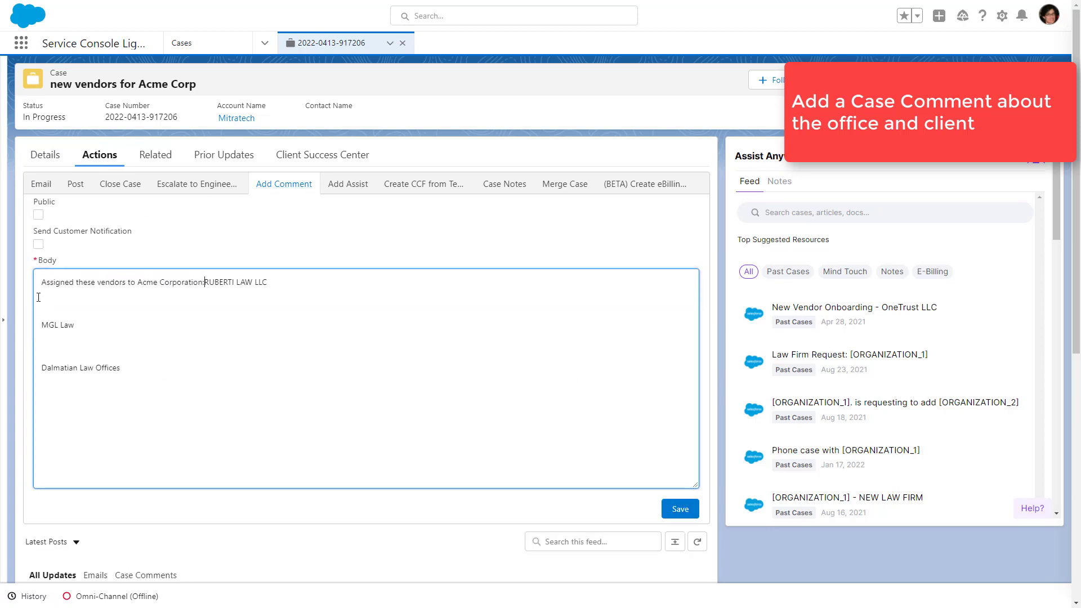
Step: Remove the blank lines between the vendor names, extend the second to "MGL Law (Atlanta)", and save the comment
{"action": "left_click", "coordinate": [39, 298]}
{"action": "key", "text": "Delete"}
{"action": "key", "text": "Delete"}
{"action": "key", "text": "Delete"}
{"action": "key", "text": "Down"}
{"action": "key", "text": "Delete"}
{"action": "key", "text": "Delete"}
{"action": "key", "text": "Delete"}
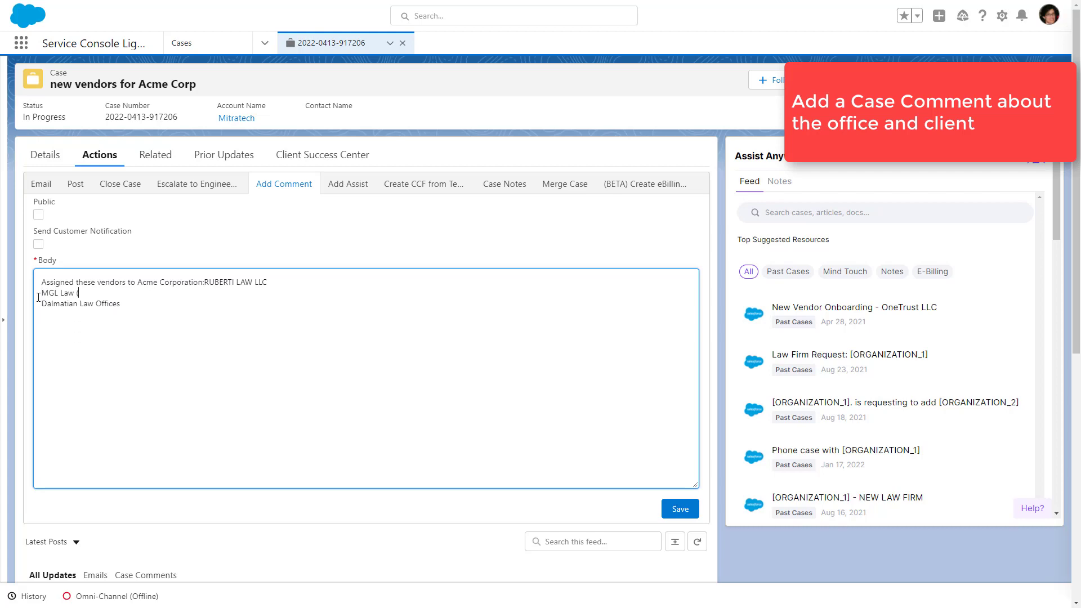
{"action": "left_click", "coordinate": [679, 510]}
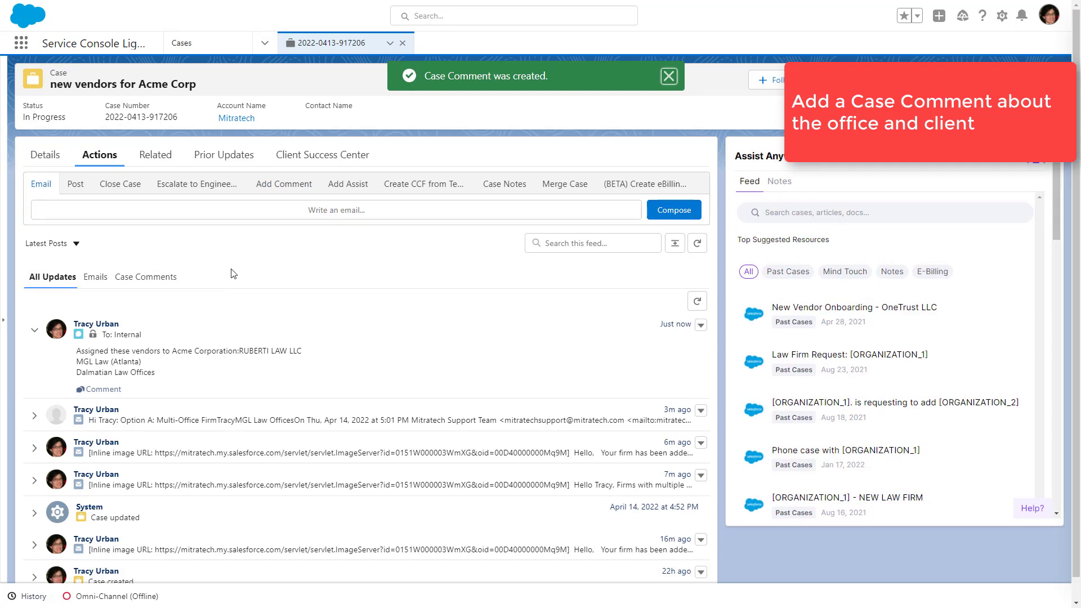
Step: Copy MGL Law's e-mail address from the case description
{"action": "left_click", "coordinate": [45, 155]}
{"action": "scroll", "coordinate": [147, 366], "scroll_direction": "down", "scroll_amount": 5}
{"action": "scroll", "coordinate": [148, 367], "scroll_direction": "down", "scroll_amount": 10}
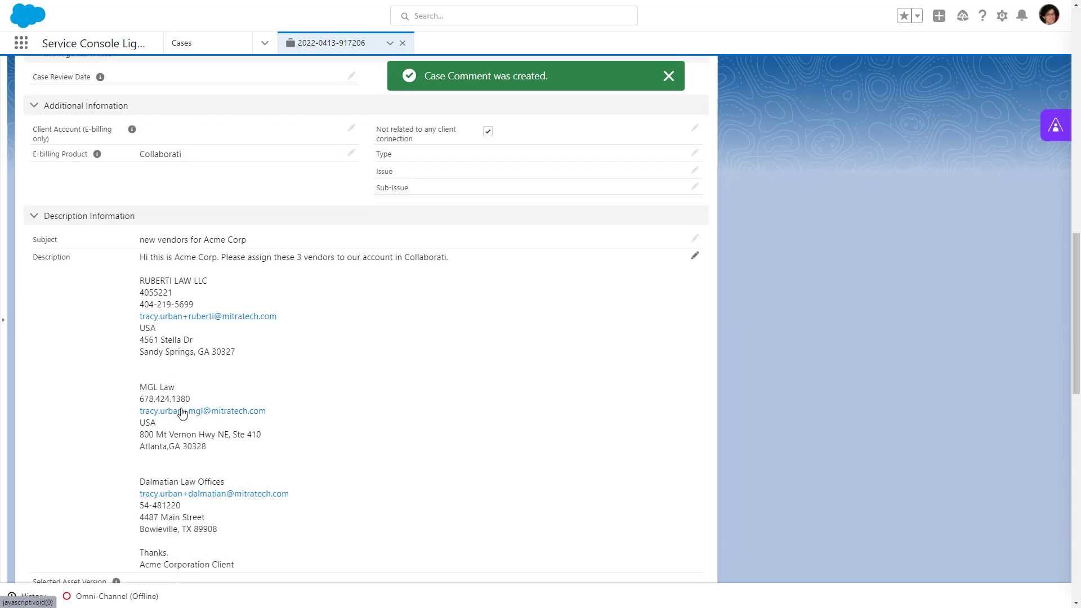
{"action": "right_click", "coordinate": [181, 412]}
{"action": "left_click", "coordinate": [224, 482]}
{"action": "scroll", "coordinate": [230, 475], "scroll_direction": "up", "scroll_amount": 15}
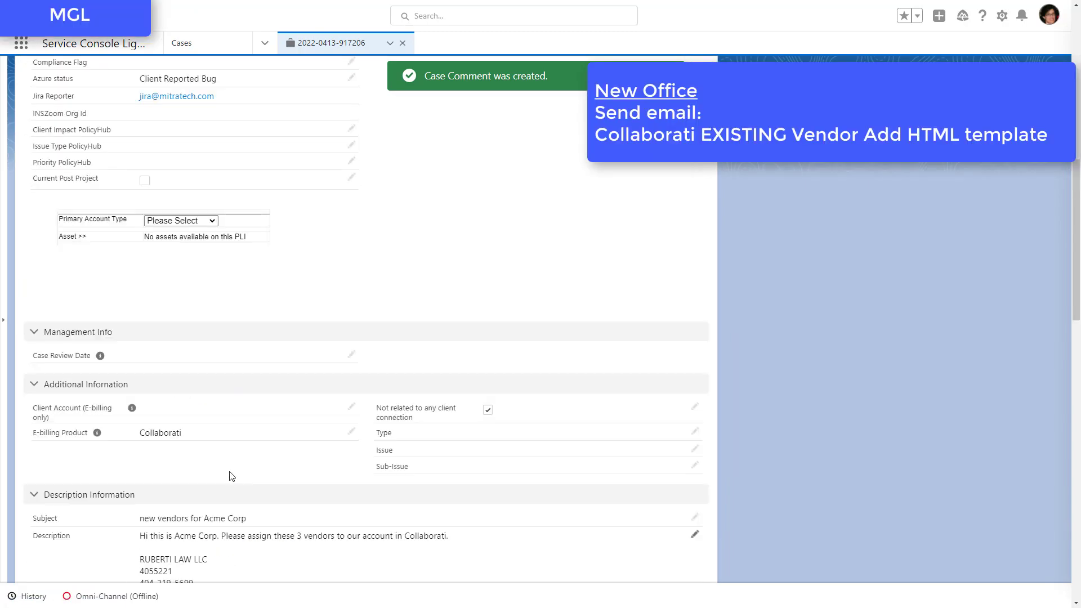
Step: Start a new case email, remove the existing To and Cc recipients, and address it to MGL Law's copied e-mail
{"action": "left_click", "coordinate": [100, 155]}
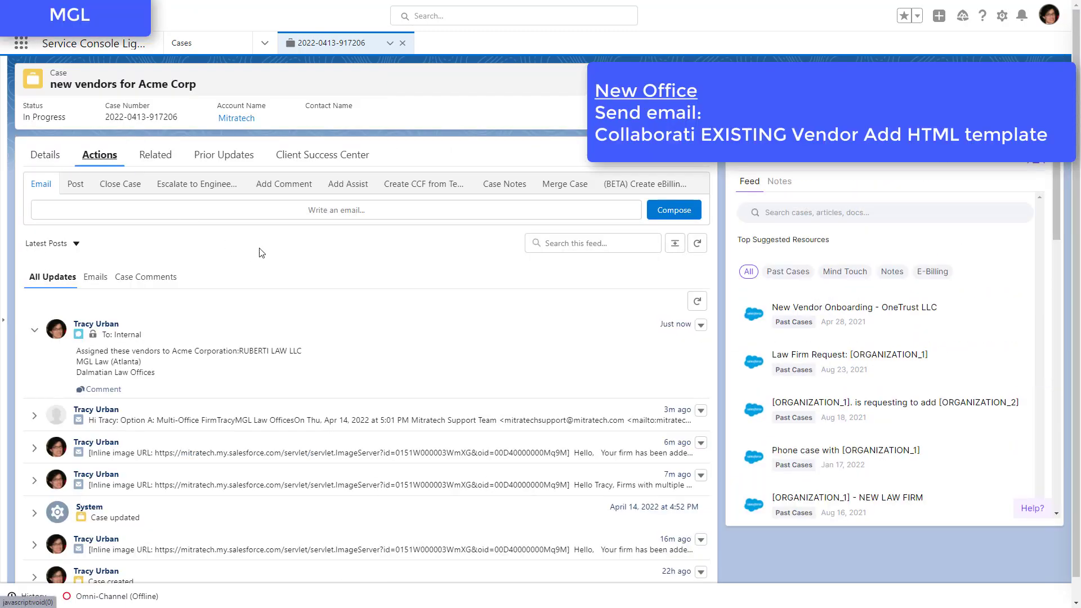
{"action": "left_click", "coordinate": [226, 209]}
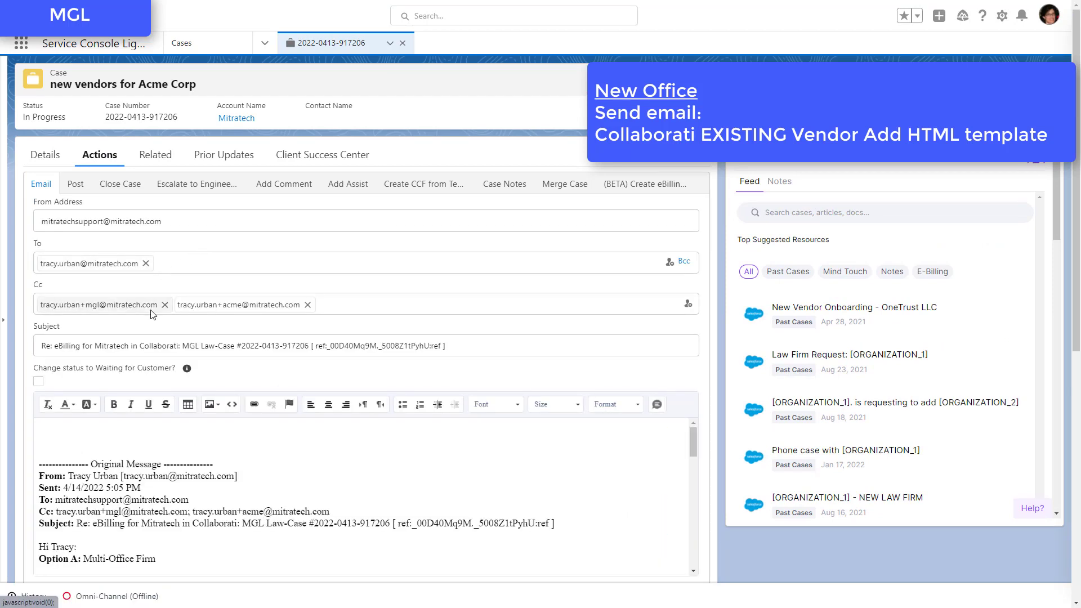
{"action": "left_click", "coordinate": [165, 307]}
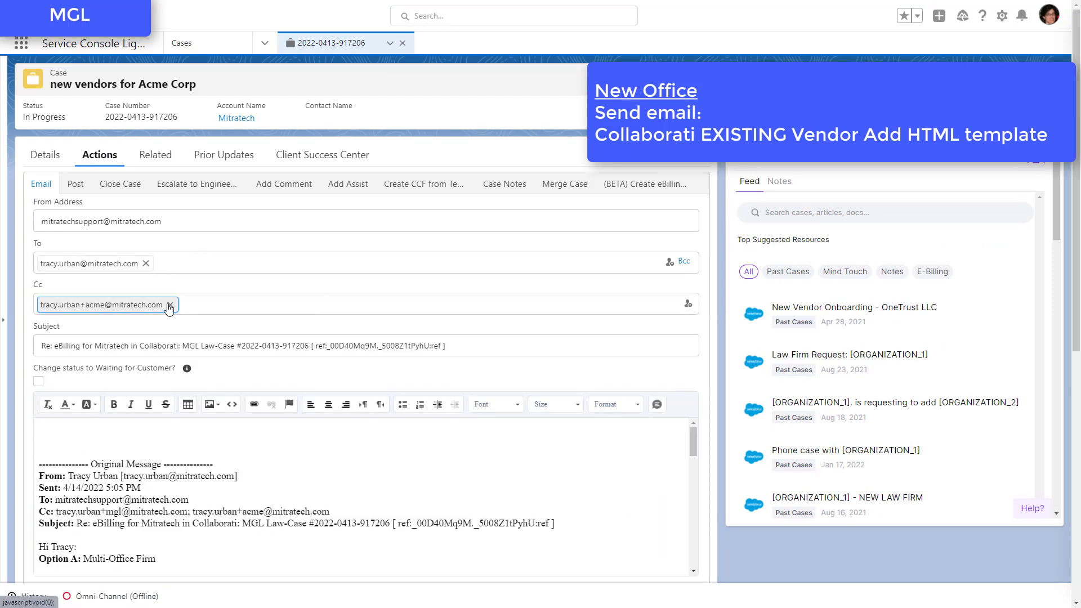
{"action": "left_click", "coordinate": [169, 306]}
{"action": "left_click", "coordinate": [145, 264]}
{"action": "key", "text": "ctrl+v"}
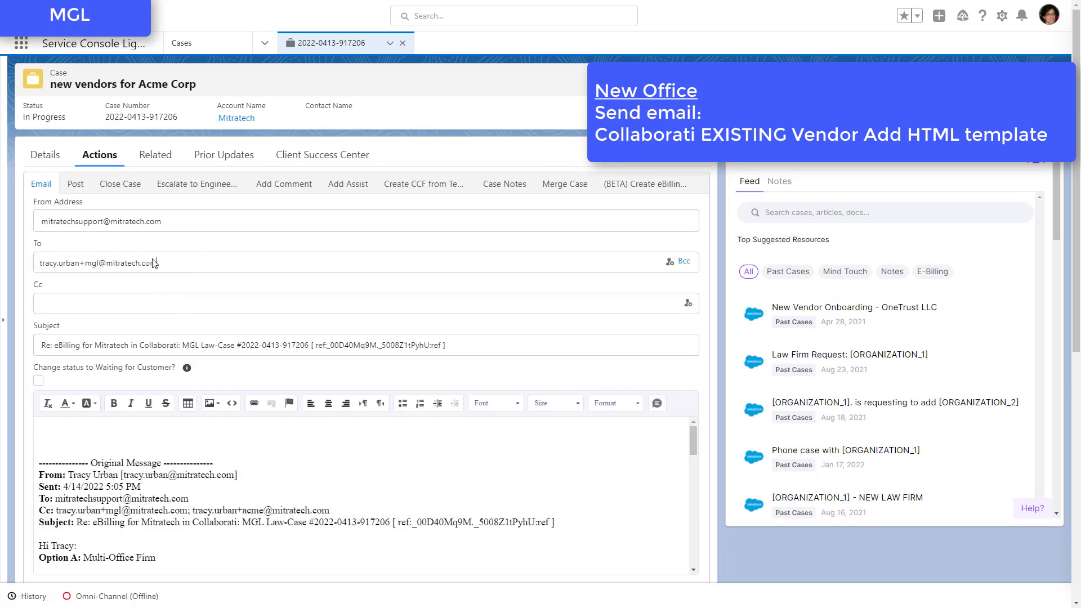
Step: Clear the quoted message from the email body and insert the "Collaborati EXISTING Vendor Add HTML" template
{"action": "left_click", "coordinate": [143, 437]}
{"action": "key", "text": "ctrl+a"}
{"action": "key", "text": "Delete"}
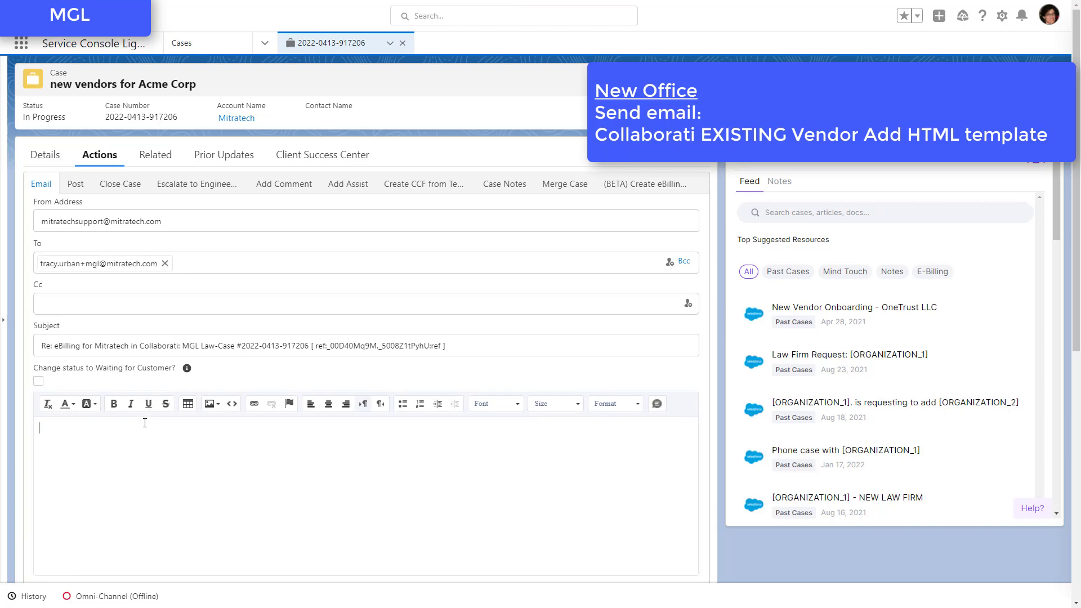
{"action": "scroll", "coordinate": [141, 446], "scroll_direction": "down", "scroll_amount": 3}
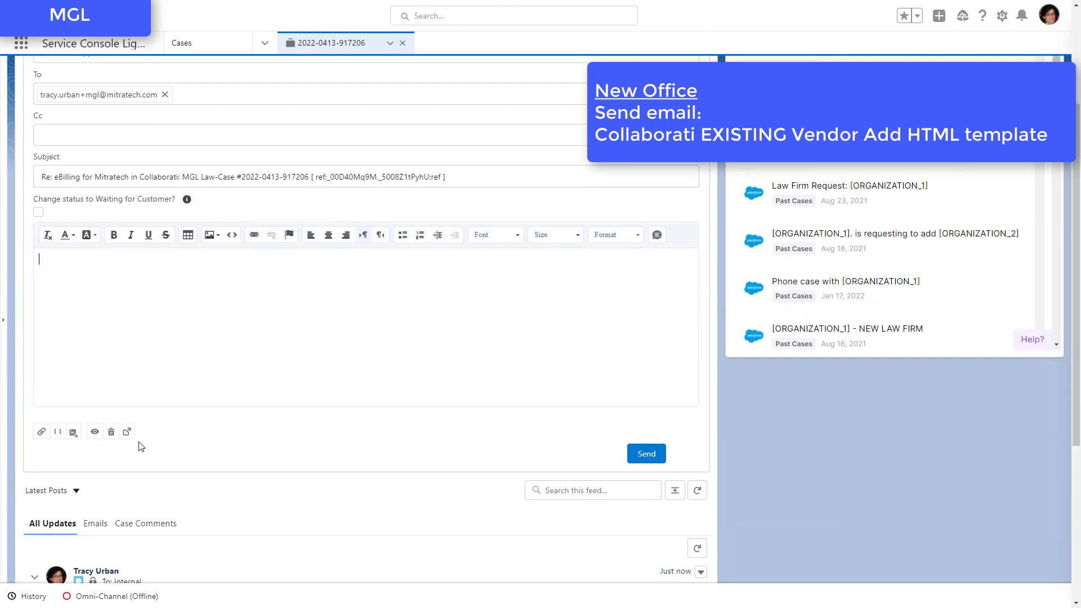
{"action": "left_click", "coordinate": [72, 433]}
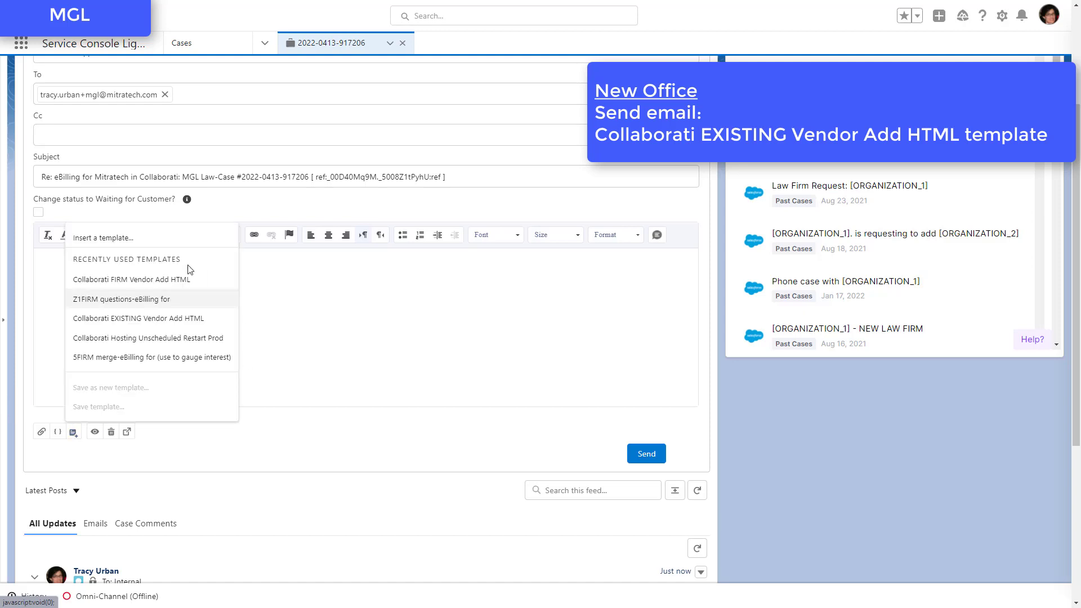
{"action": "left_click", "coordinate": [126, 318]}
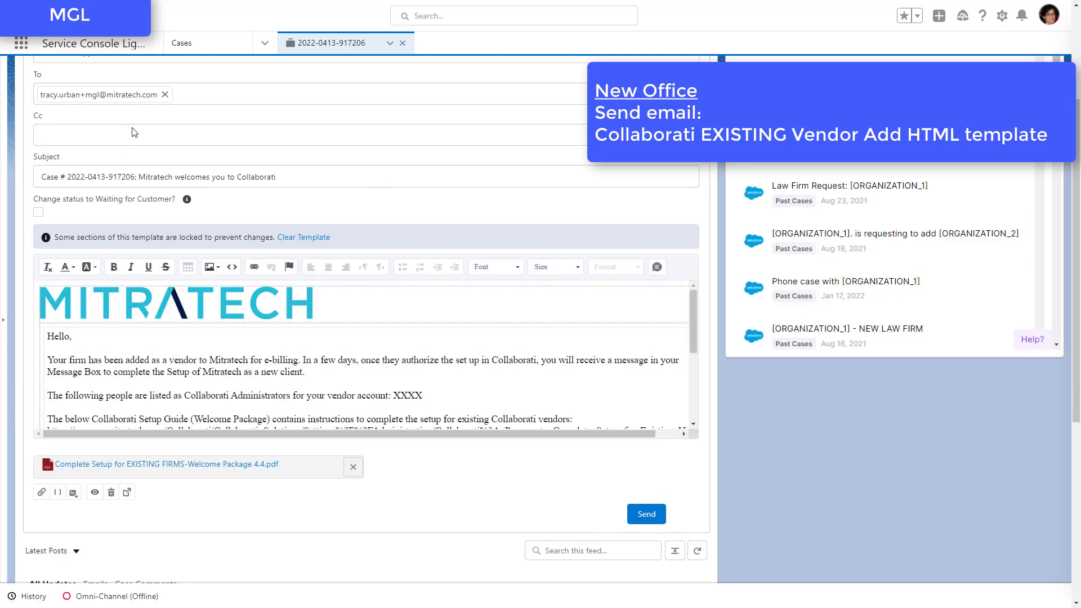
Step: Remove the XXXX placeholder from the administrators line, and copy the active administrators from MGL Law's user list in Collaborati
{"action": "left_click", "coordinate": [431, 395]}
{"action": "left_click_drag", "start_coordinate": [430, 395], "coordinate": [393, 396]}
{"action": "key", "text": "alt+Tab"}
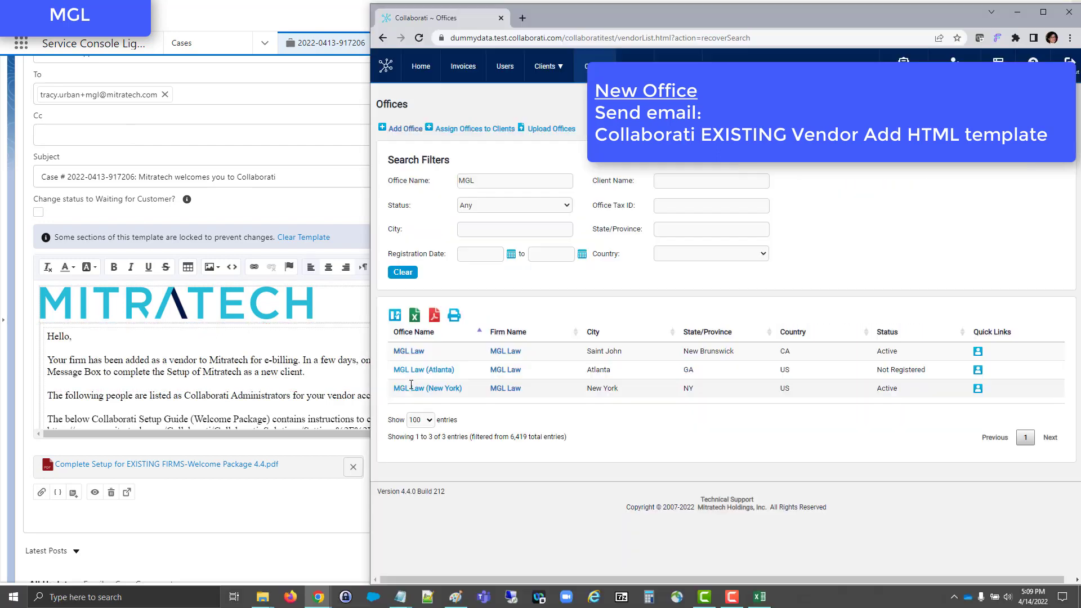
{"action": "left_click", "coordinate": [503, 352], "text": "ctrl"}
{"action": "left_click", "coordinate": [557, 23]}
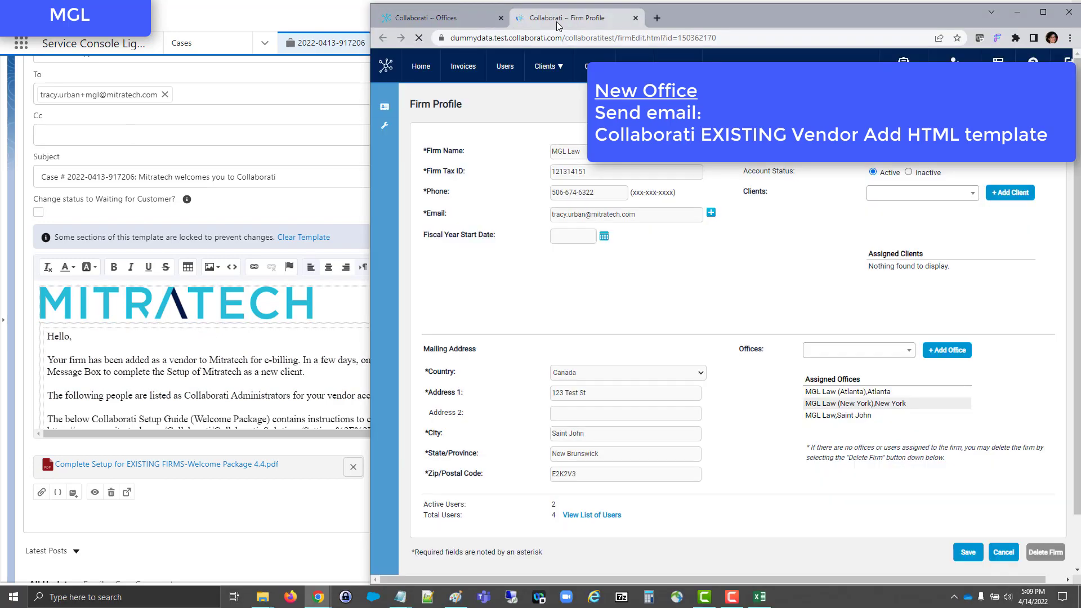
{"action": "left_click", "coordinate": [612, 516]}
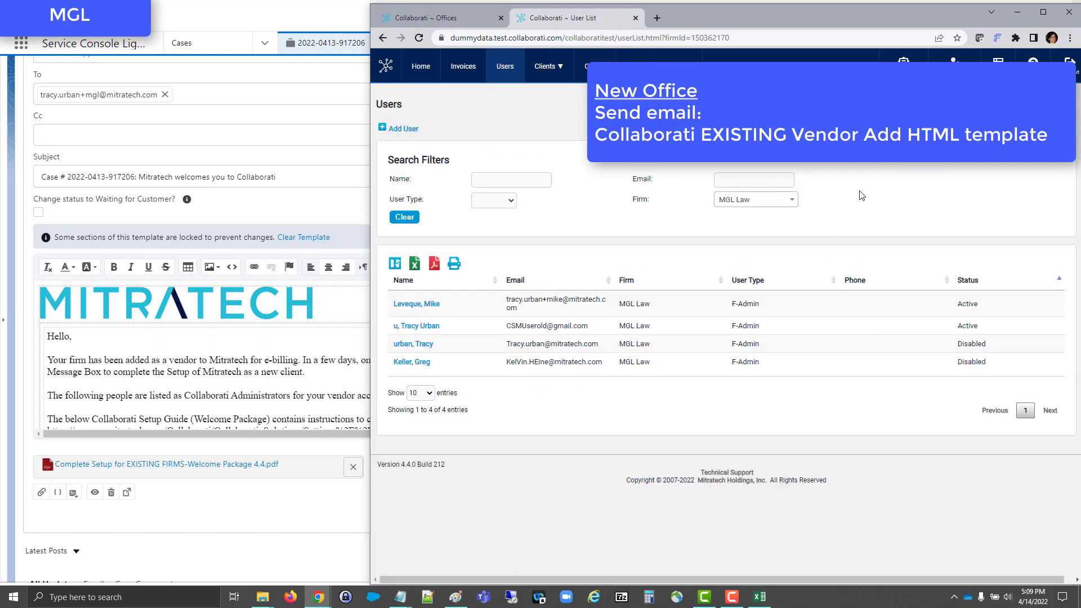
{"action": "key", "text": "alt+Tab"}
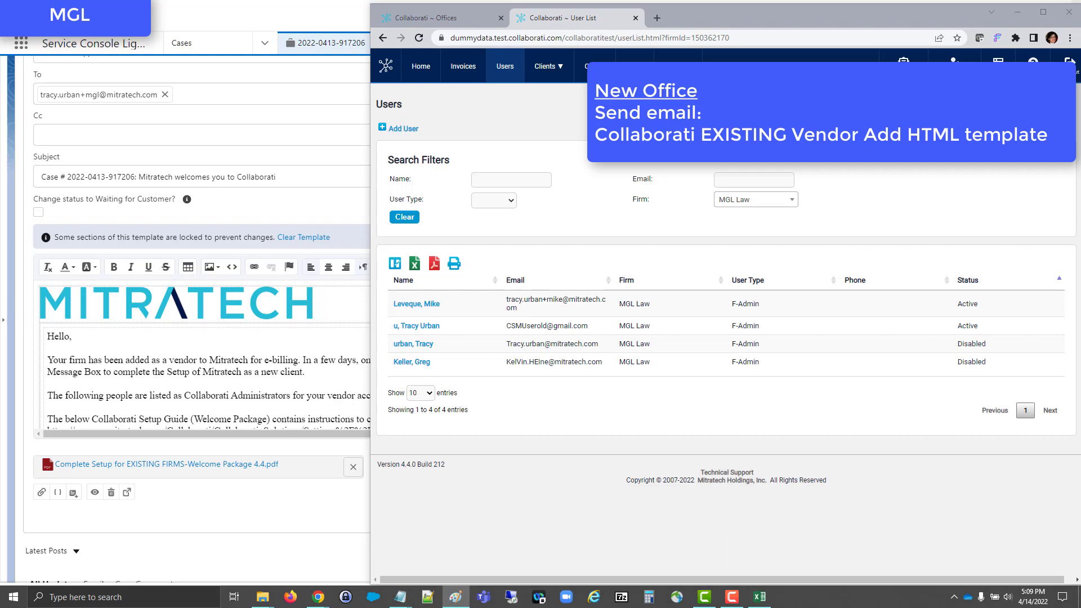
Step: Back in the case email, paste MGL Law's active administrators after "for your vendor account:" and review the message
{"action": "key", "text": "alt+Tab"}
{"action": "left_click", "coordinate": [419, 401]}
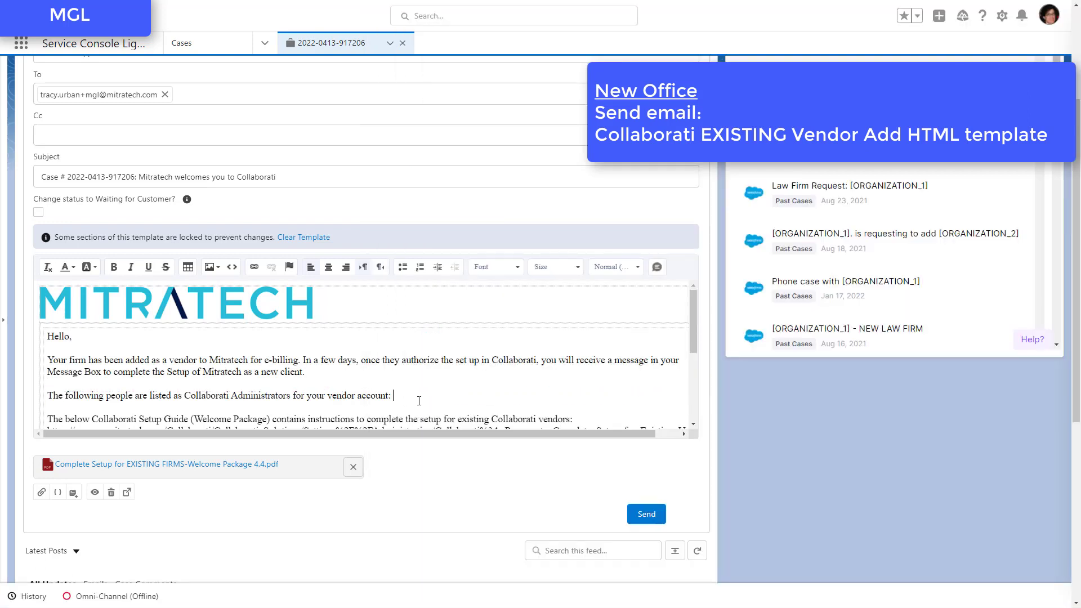
{"action": "key", "text": "ctrl+v"}
{"action": "scroll", "coordinate": [419, 401], "scroll_direction": "down", "scroll_amount": 3}
{"action": "scroll", "coordinate": [293, 371], "scroll_direction": "up", "scroll_amount": 6}
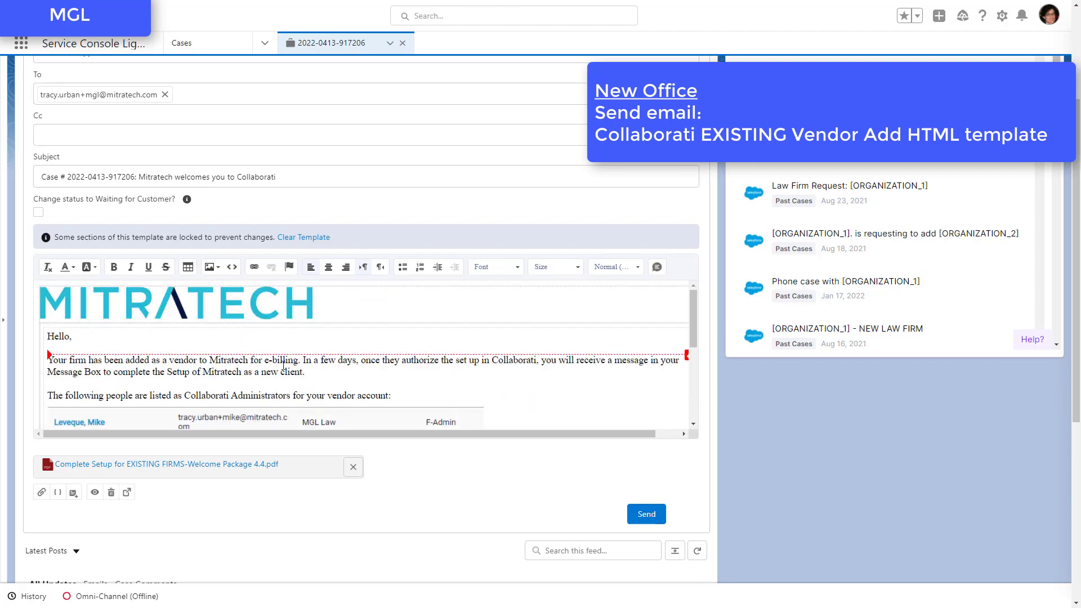
{"action": "scroll", "coordinate": [294, 264], "scroll_direction": "down", "scroll_amount": 2}
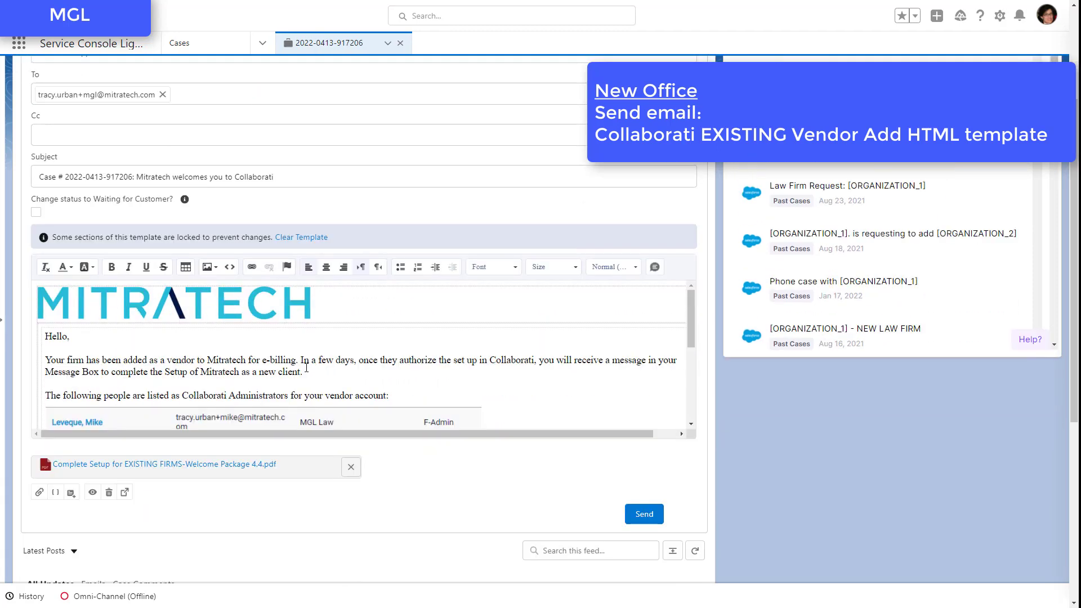
{"action": "scroll", "coordinate": [307, 366], "scroll_direction": "down", "scroll_amount": 2}
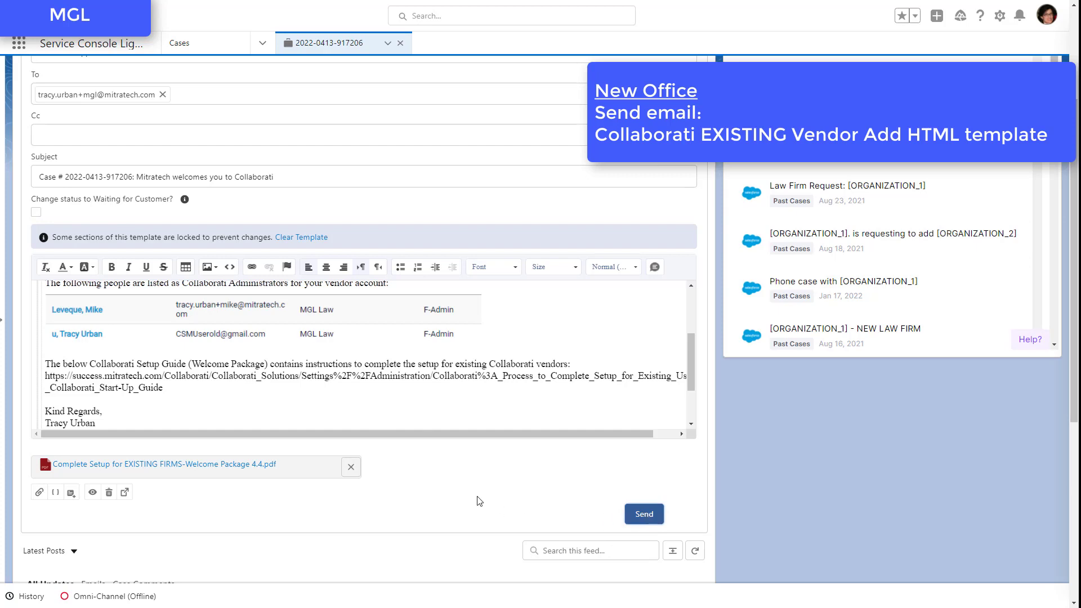
Step: Replace "Mitratech" with "Acme Corporation" in the email subject and copy the client name
{"action": "scroll", "coordinate": [133, 243], "scroll_direction": "up", "scroll_amount": 3}
{"action": "double_click", "coordinate": [141, 346]}
{"action": "type", "text": "Acme Corpo"}
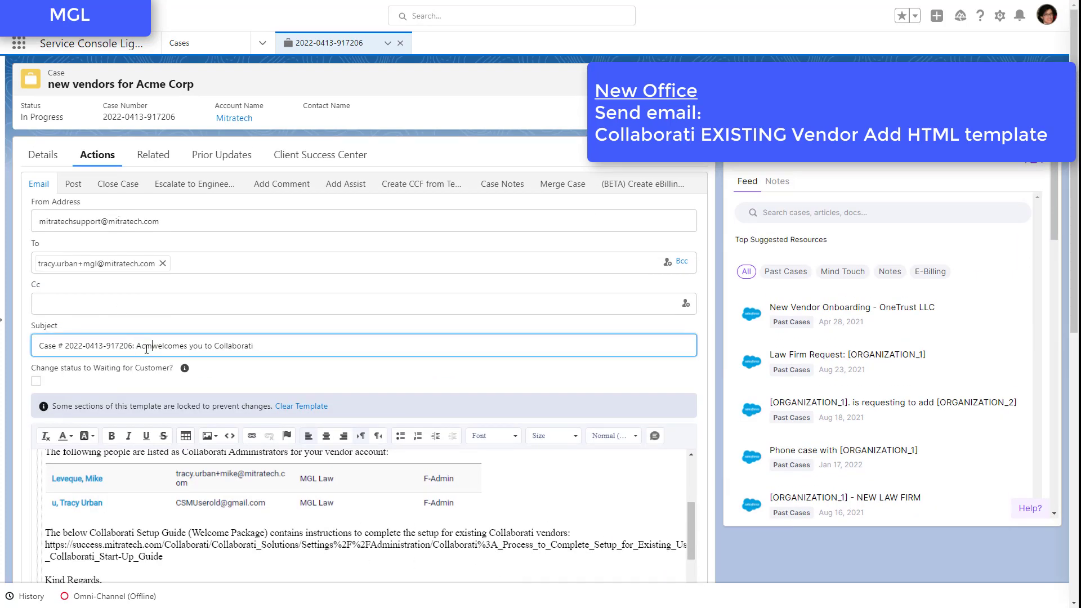
{"action": "type", "text": "ration"}
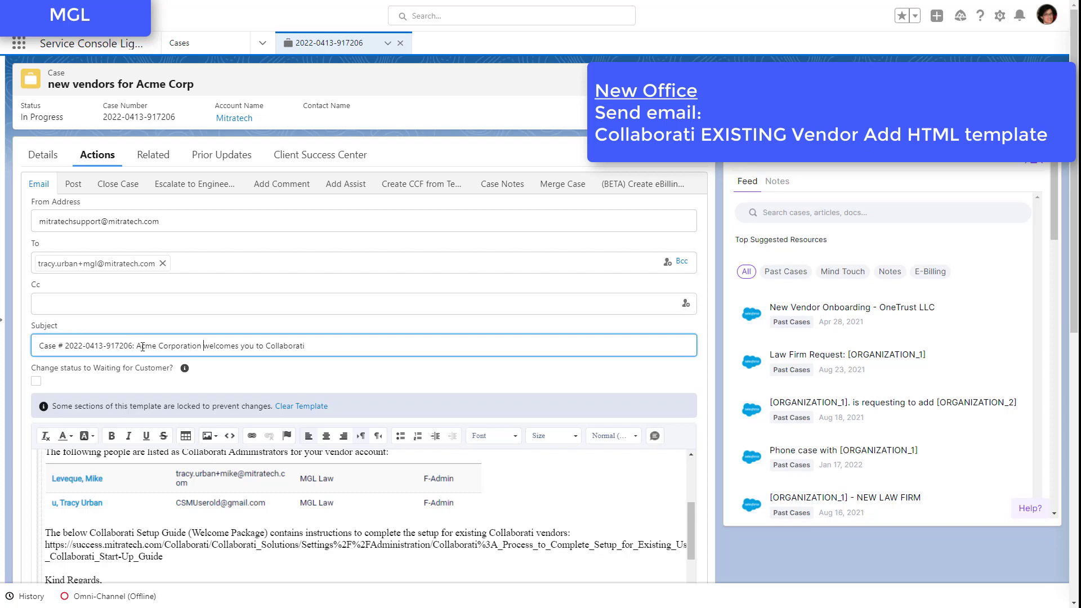
{"action": "key", "text": "ctrl+shift+Left"}
{"action": "key", "text": "ctrl+shift+Left"}
{"action": "key", "text": "ctrl+c"}
Step: Replace both mentions of Mitratech in the email's opening paragraph with "Acme Corporation" and send the email to MGL Law
{"action": "left_click", "coordinate": [351, 561]}
{"action": "scroll", "coordinate": [351, 562], "scroll_direction": "up", "scroll_amount": 2}
{"action": "double_click", "coordinate": [229, 529]}
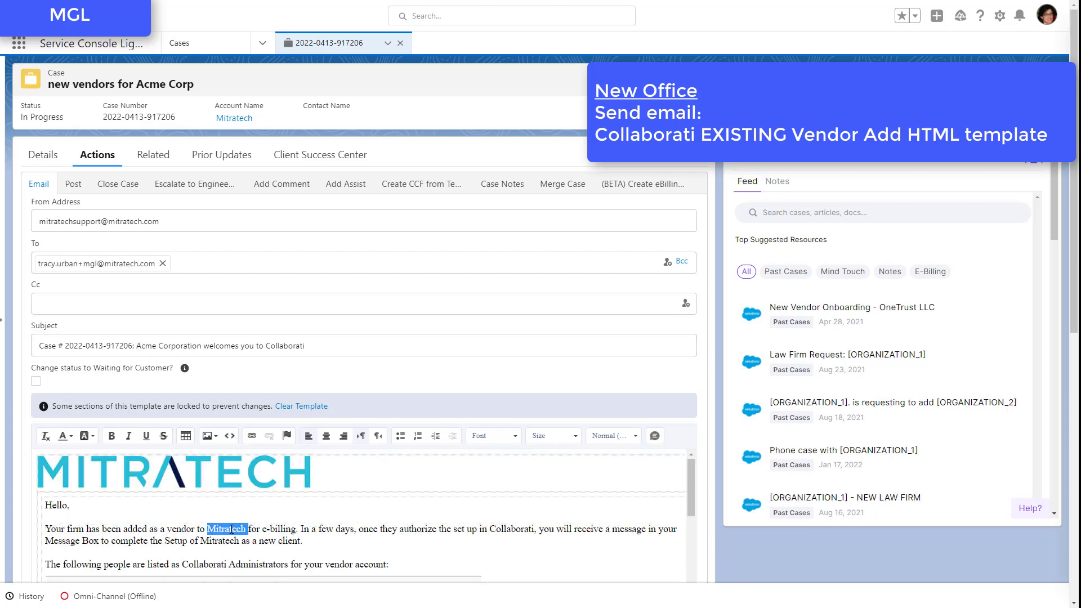
{"action": "key", "text": "ctrl+v"}
{"action": "double_click", "coordinate": [231, 542]}
{"action": "key", "text": "ctrl+v"}
{"action": "scroll", "coordinate": [244, 531], "scroll_direction": "down", "scroll_amount": 4}
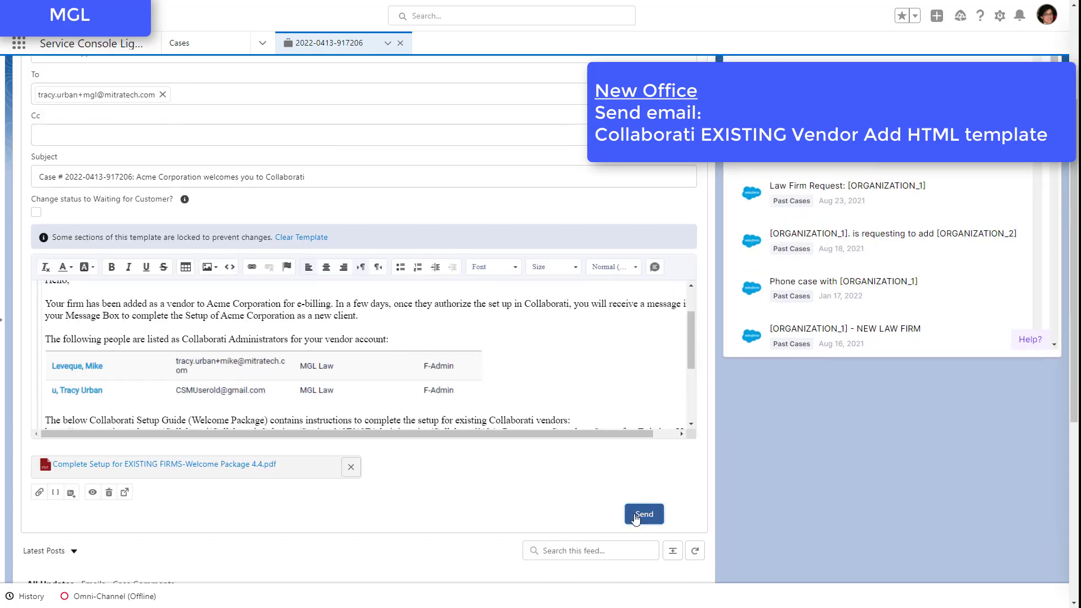
{"action": "left_click", "coordinate": [644, 515]}
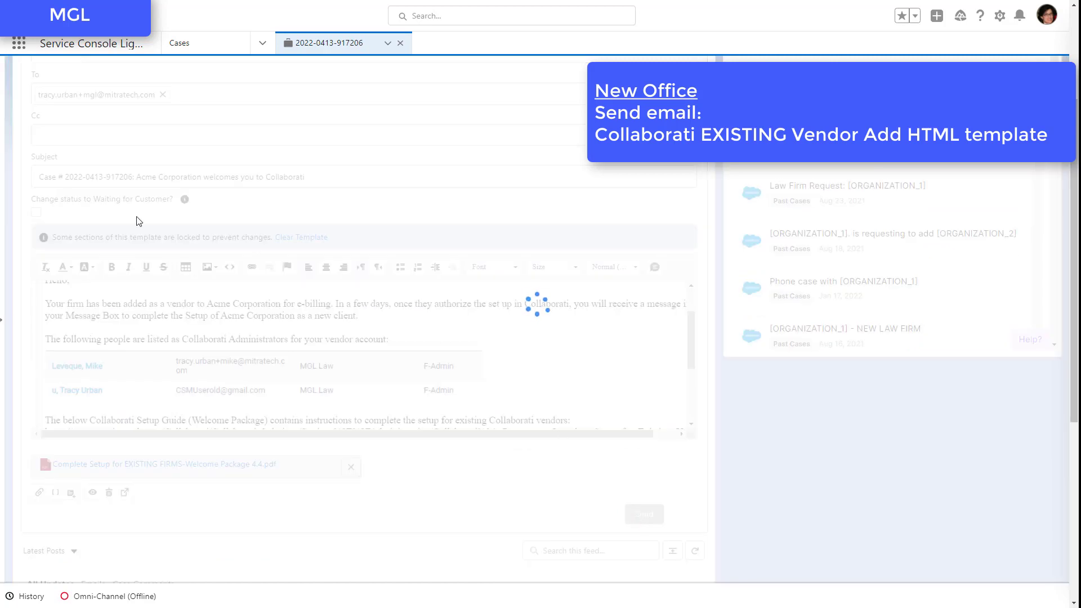
Step: Address the client response greeting to "Acme Corporation" and start the vendor list on its own line before RUBERTI LAW LLC
{"action": "scroll", "coordinate": [76, 414], "scroll_direction": "down", "scroll_amount": 2}
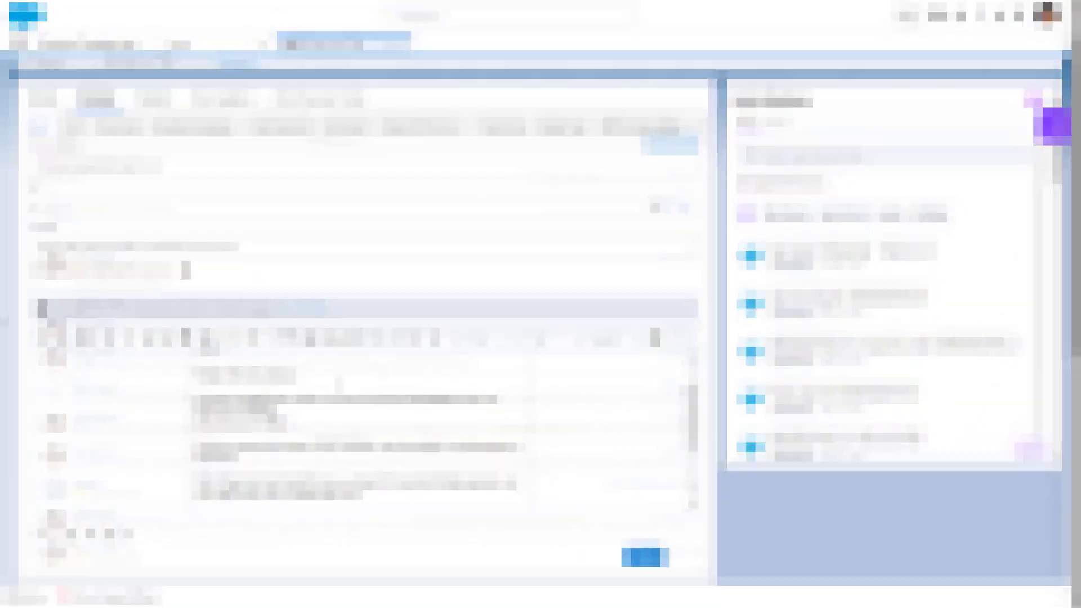
{"action": "type", "text": "Acme Corporation ,"}
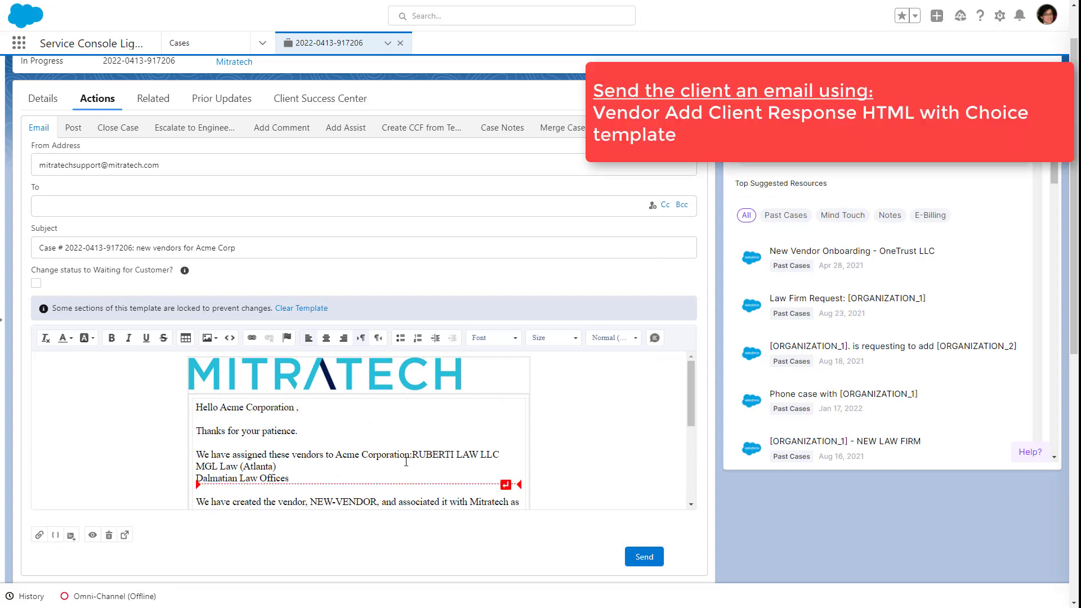
{"action": "left_click", "coordinate": [412, 455]}
{"action": "key", "text": "Return"}
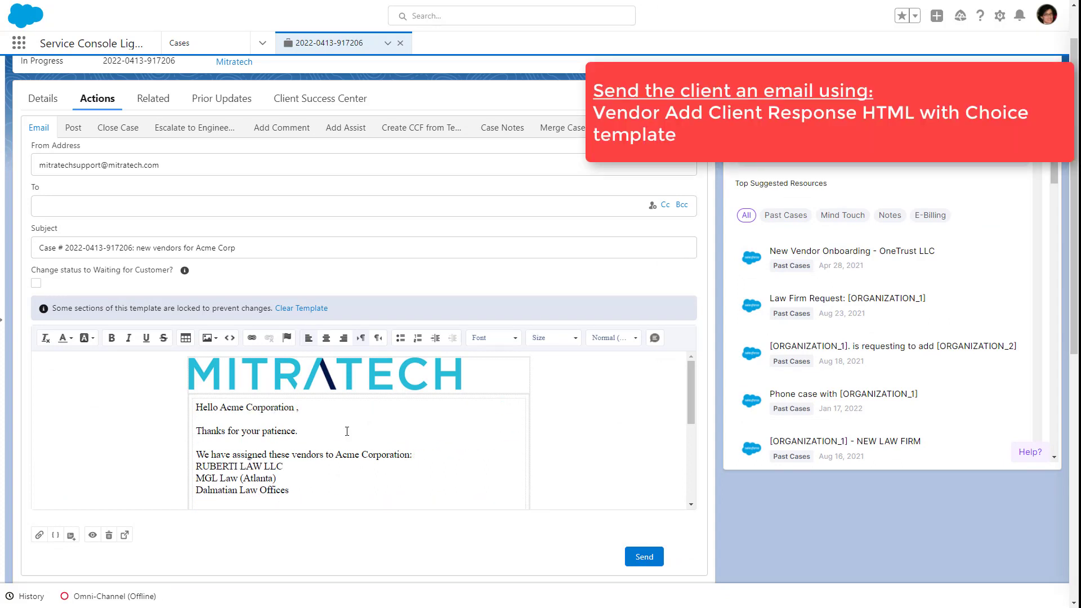
Step: Add "as requested." below the vendor list and delete the template sentence about creating NEW-VENDOR
{"action": "scroll", "coordinate": [344, 428], "scroll_direction": "down", "scroll_amount": 1}
{"action": "left_click", "coordinate": [297, 433]}
{"action": "key", "text": "Return"}
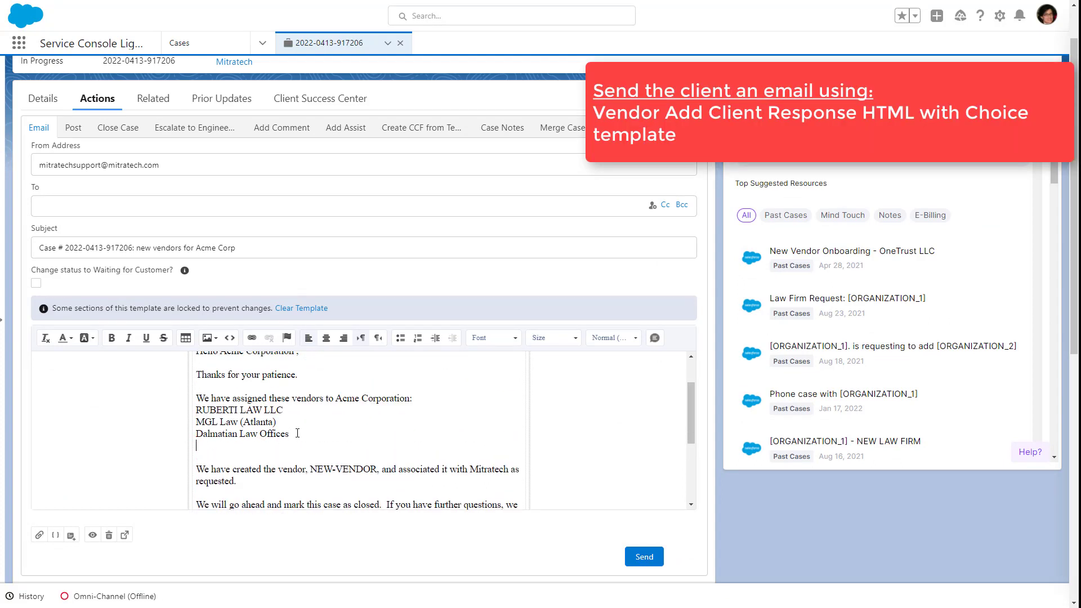
{"action": "type", "text": "as requested."}
{"action": "left_click_drag", "start_coordinate": [502, 487], "coordinate": [194, 465]}
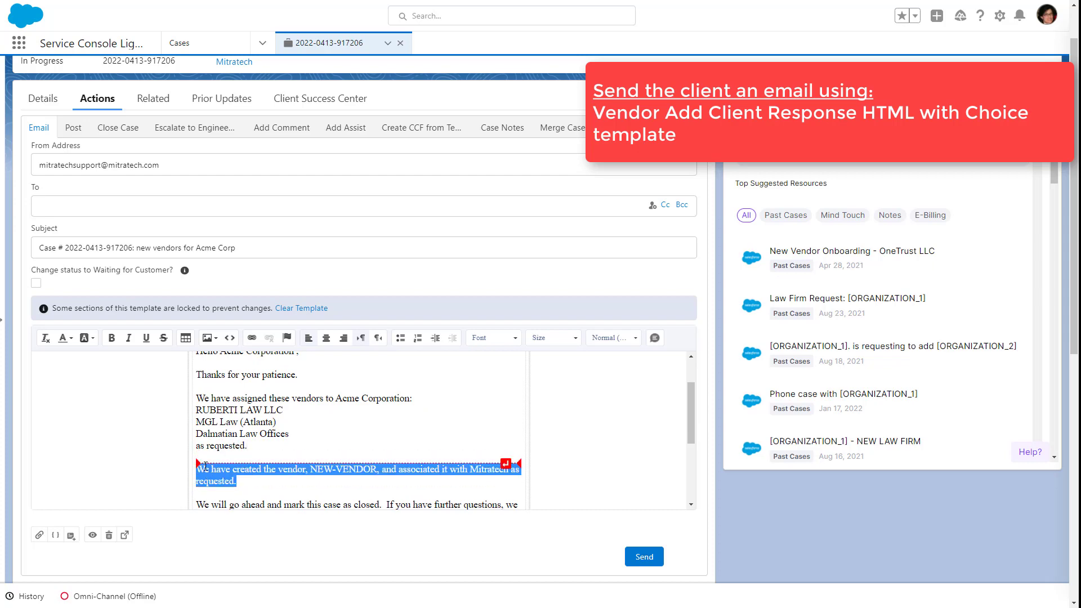
{"action": "key", "text": "Delete"}
{"action": "scroll", "coordinate": [282, 451], "scroll_direction": "up", "scroll_amount": 2}
{"action": "scroll", "coordinate": [354, 443], "scroll_direction": "down", "scroll_amount": 5}
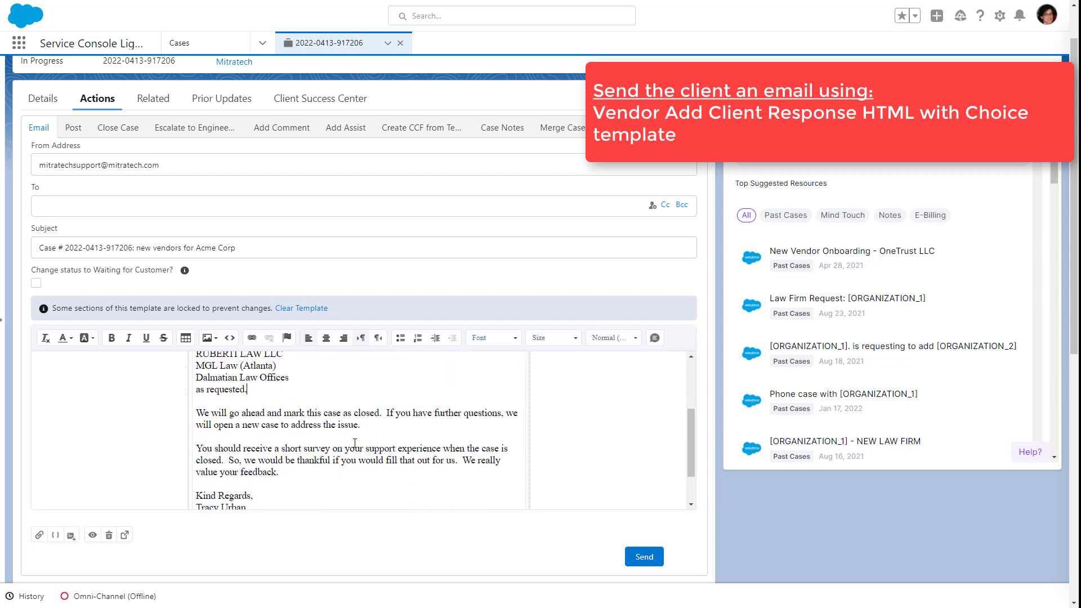
{"action": "scroll", "coordinate": [355, 443], "scroll_direction": "up", "scroll_amount": 5}
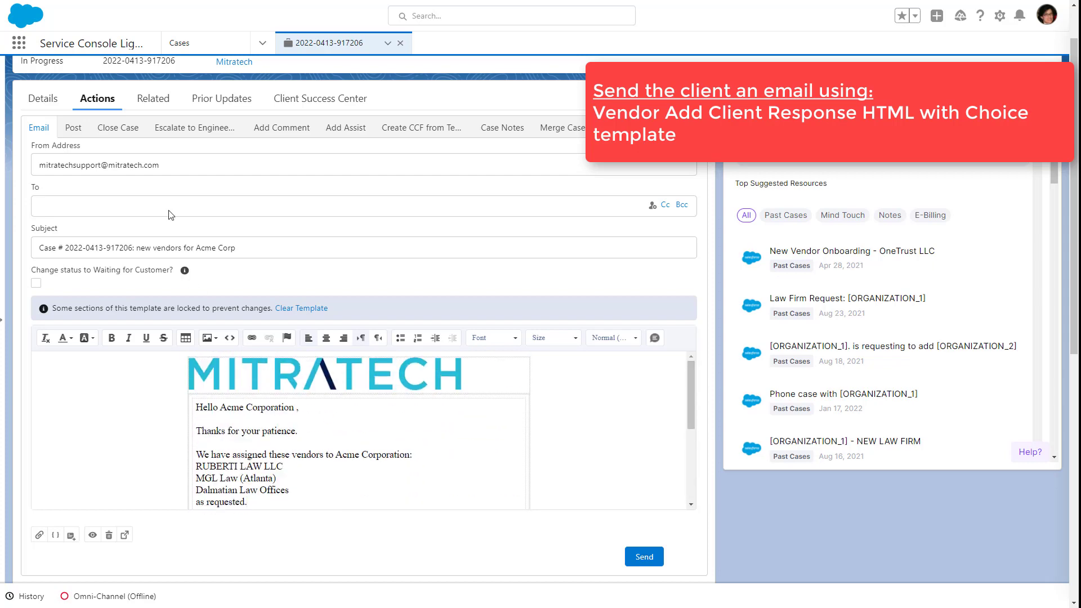
Step: Enter the Acme client's e-mail address as the recipient, check the message, and send it
{"action": "left_click", "coordinate": [170, 214]}
{"action": "scroll", "coordinate": [479, 419], "scroll_direction": "down", "scroll_amount": 1}
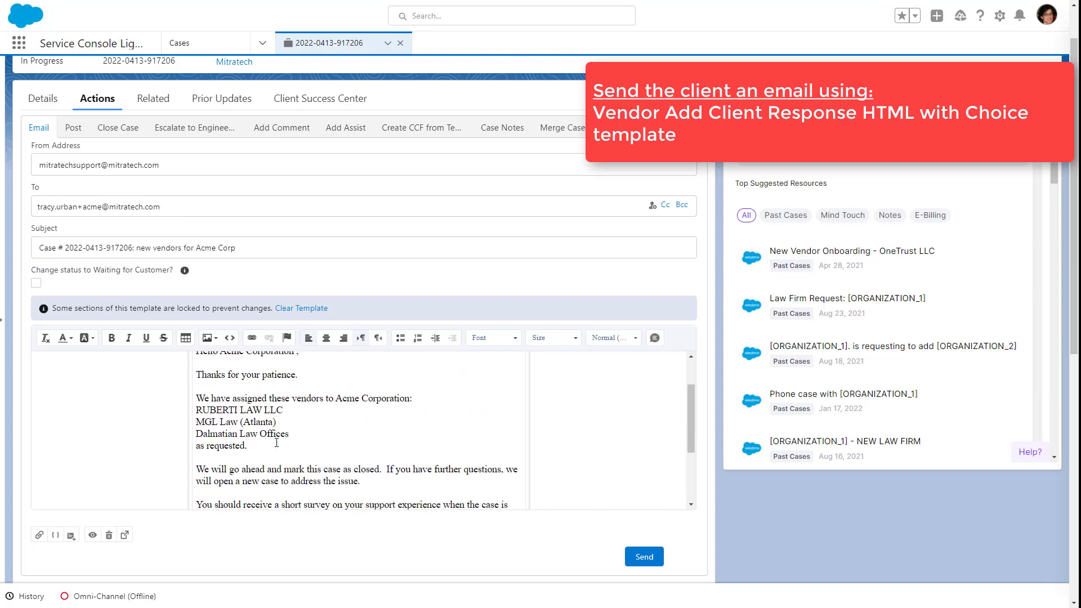
{"action": "scroll", "coordinate": [478, 419], "scroll_direction": "down", "scroll_amount": 2}
{"action": "left_click", "coordinate": [645, 557]}
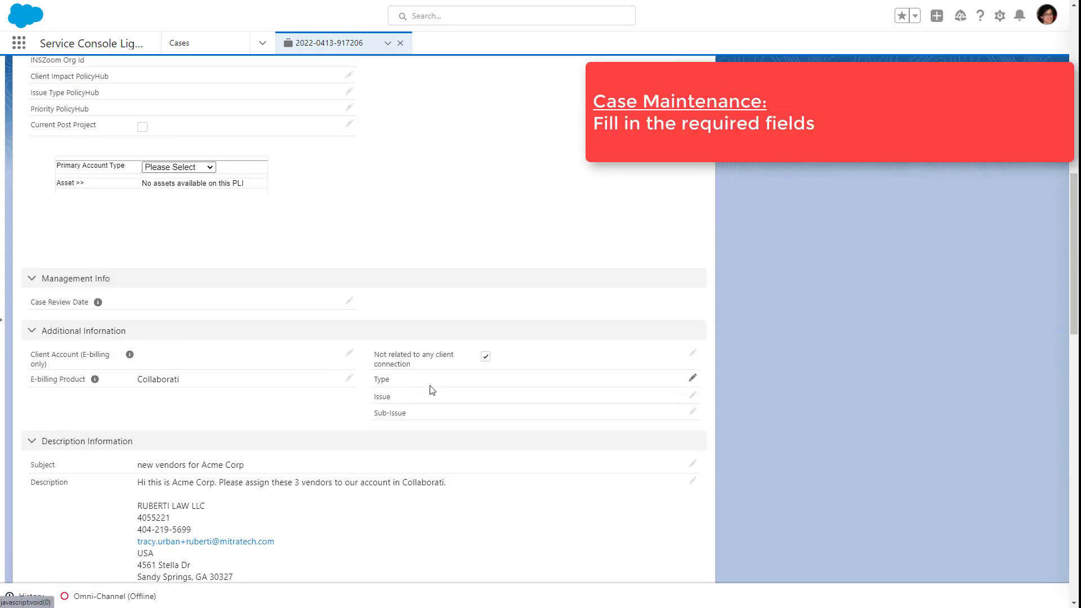
Step: Set the case's Issue to "New Vendor Set Up: Client Requesting new vendor"
{"action": "left_click", "coordinate": [513, 387]}
{"action": "scroll", "coordinate": [512, 293], "scroll_direction": "down", "scroll_amount": 3}
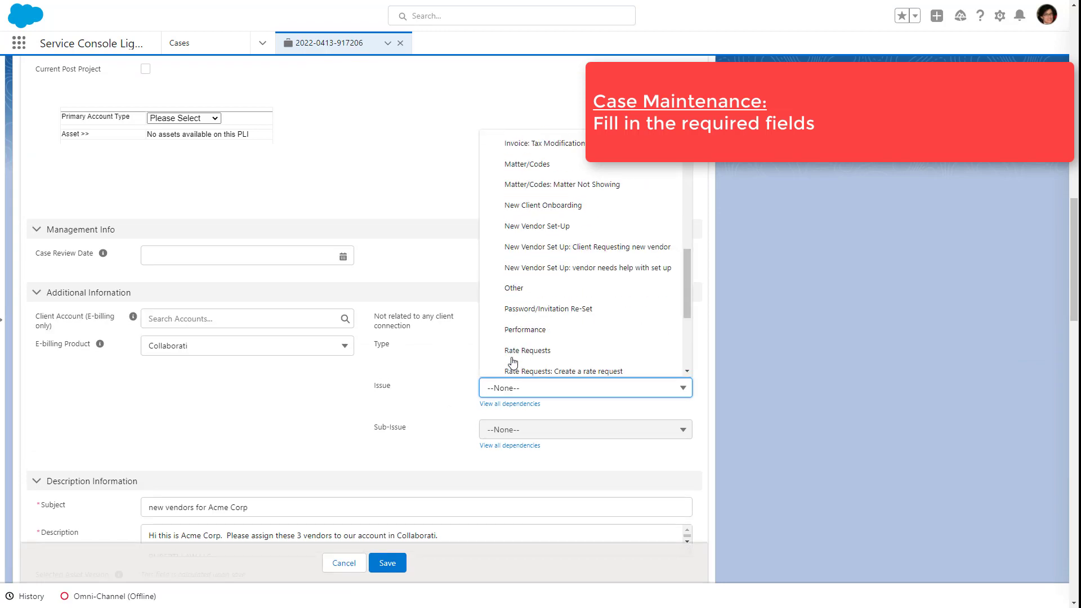
{"action": "left_click", "coordinate": [511, 241]}
Step: Set the case's Resolution Type to "Vendor created" and save the case details
{"action": "scroll", "coordinate": [489, 323], "scroll_direction": "up", "scroll_amount": 15}
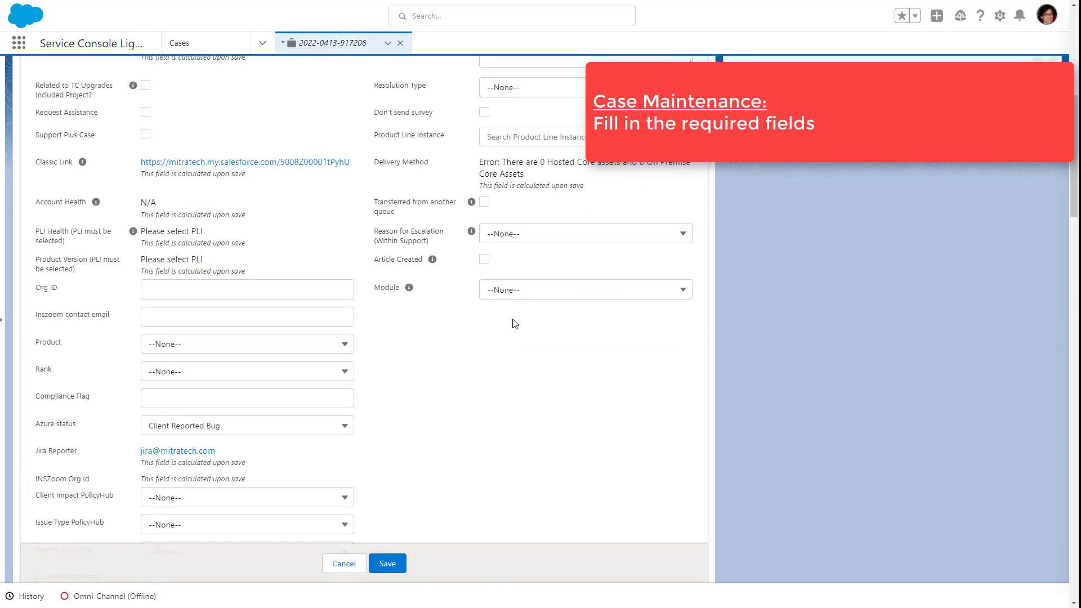
{"action": "left_click", "coordinate": [516, 335]}
{"action": "left_click", "coordinate": [515, 369]}
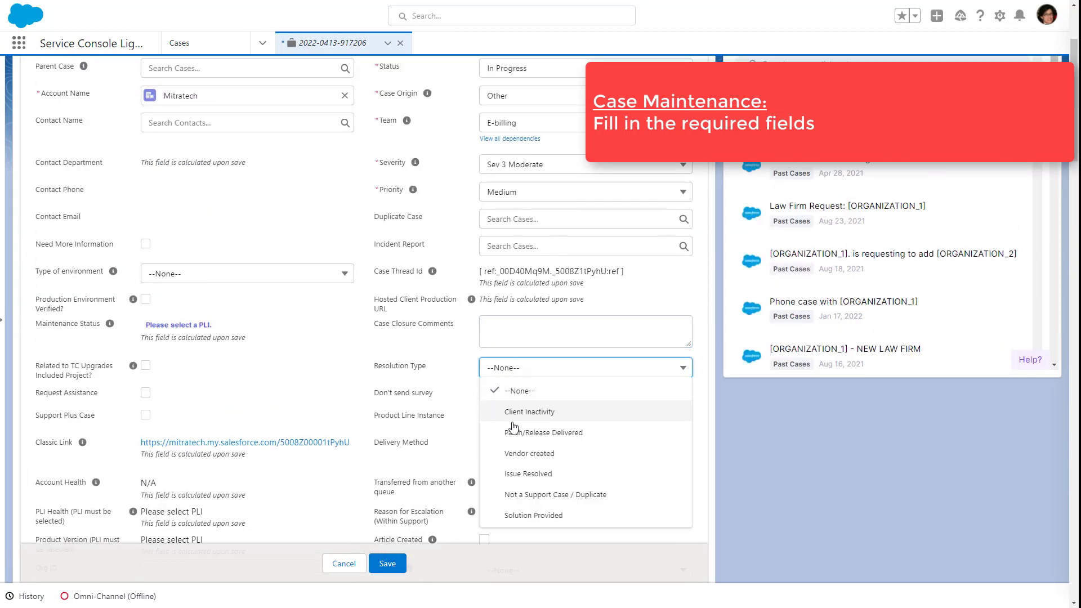
{"action": "left_click", "coordinate": [670, 451]}
{"action": "left_click", "coordinate": [387, 563]}
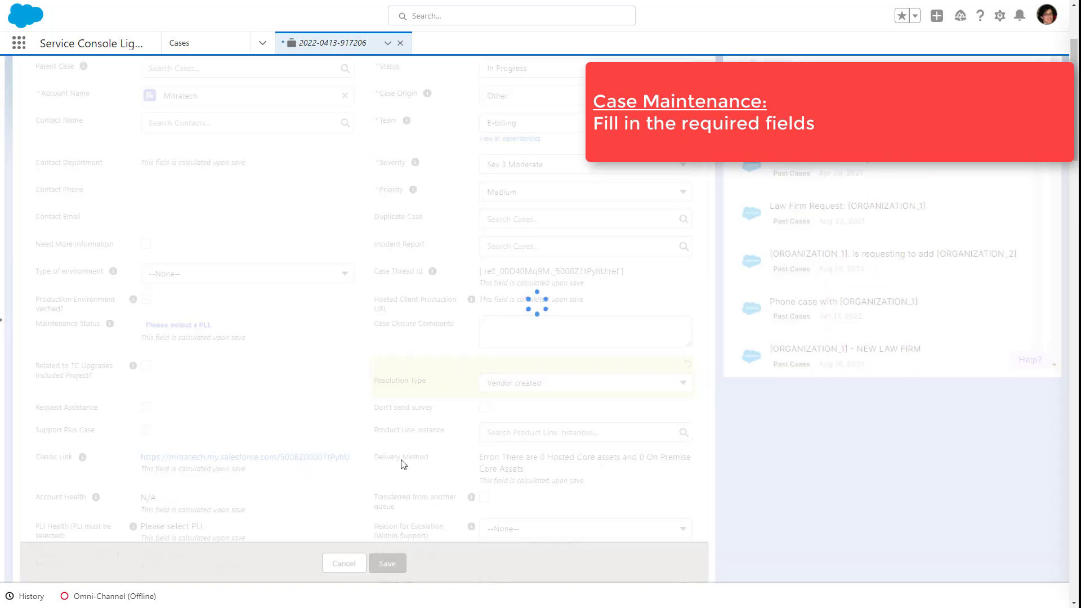
Step: Copy the internal case comment listing the three vendors assigned to Acme Corporation into the Case Closure Comments of the Close Case form
{"action": "left_click", "coordinate": [99, 154]}
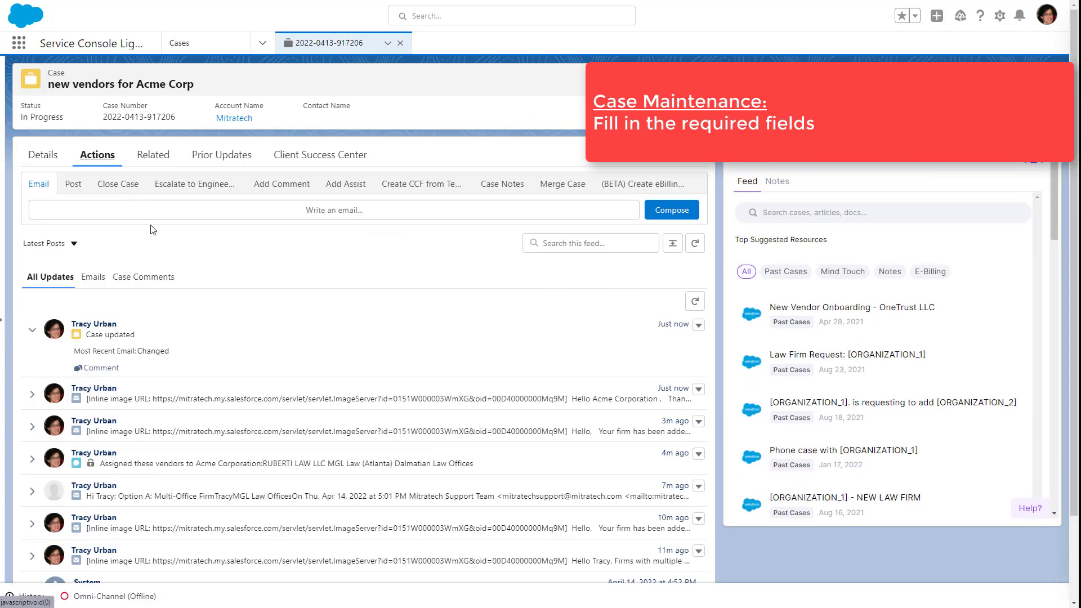
{"action": "left_click_drag", "start_coordinate": [79, 352], "coordinate": [162, 376]}
{"action": "key", "text": "ctrl+c"}
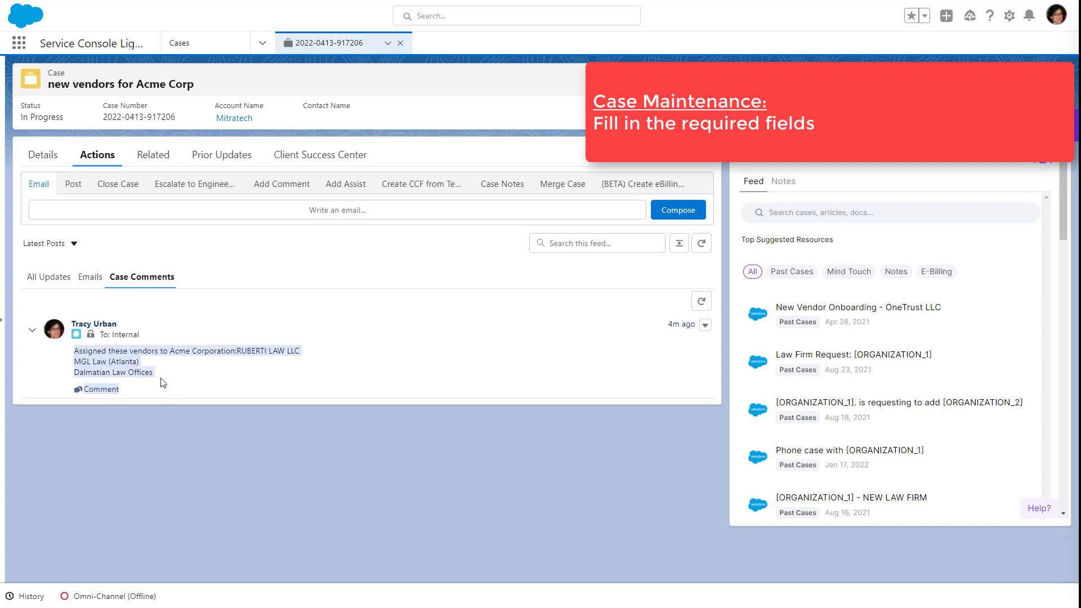
{"action": "left_click", "coordinate": [54, 162]}
{"action": "left_click", "coordinate": [106, 160]}
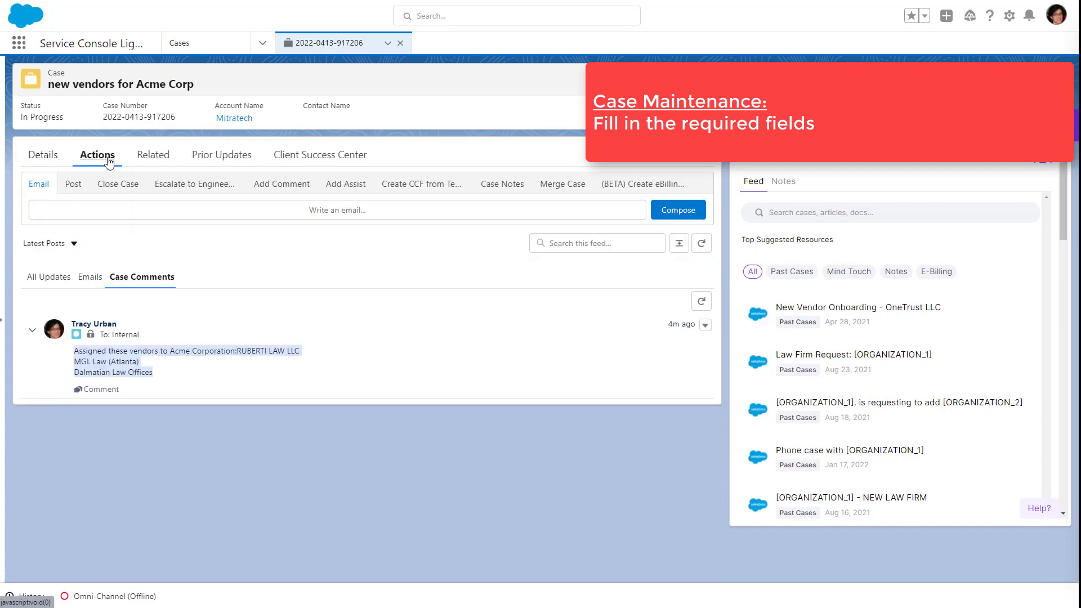
{"action": "left_click", "coordinate": [131, 187]}
{"action": "left_click", "coordinate": [227, 361]}
{"action": "key", "text": "ctrl+v"}
Step: Set the case's Status to "Closed" in the closure form and save it
{"action": "left_click", "coordinate": [140, 248]}
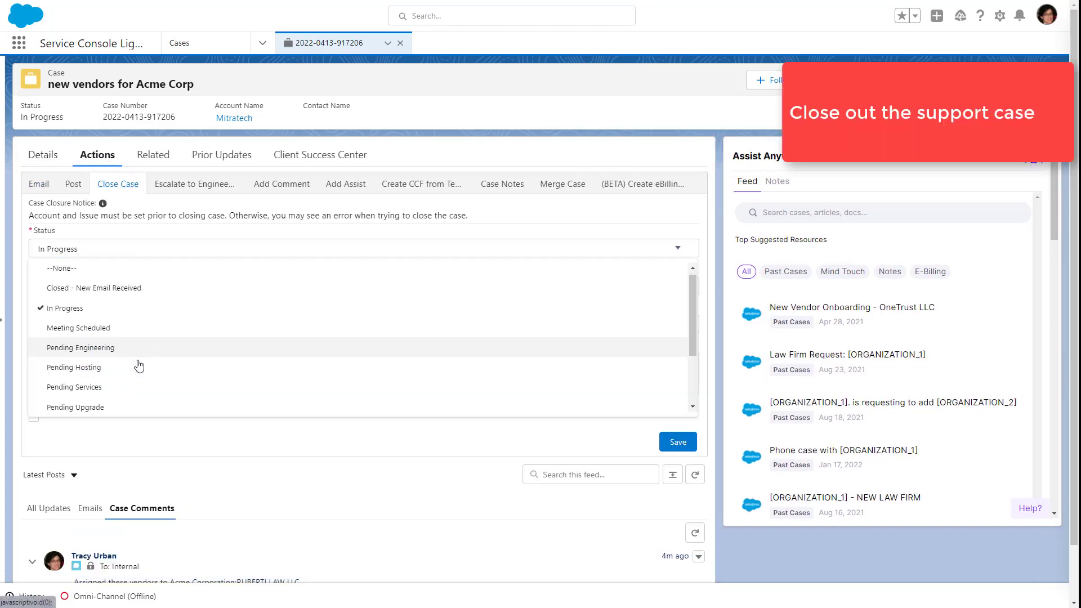
{"action": "left_click", "coordinate": [62, 278]}
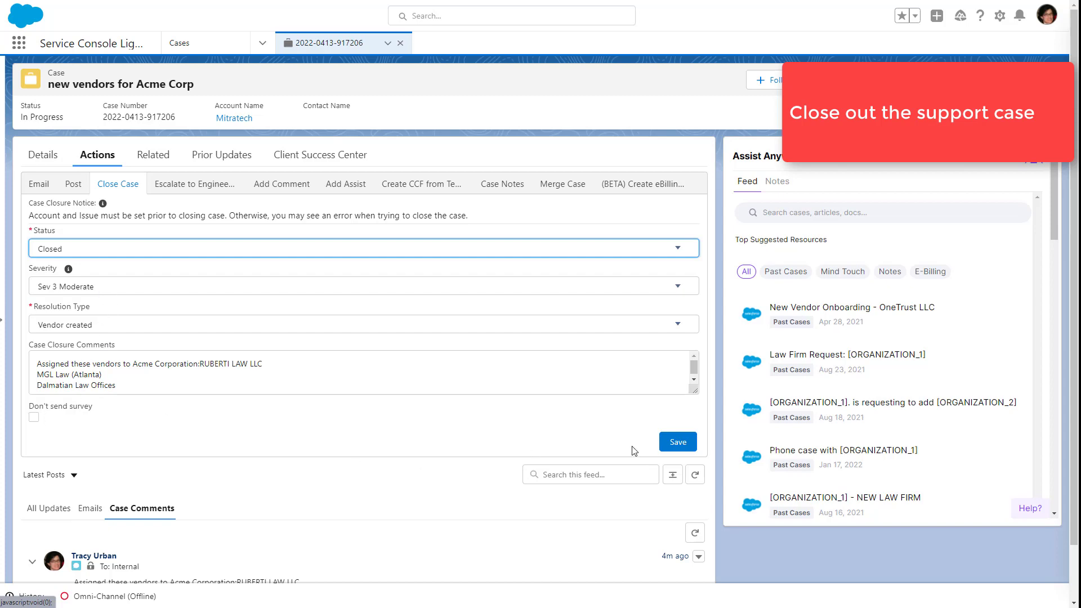
{"action": "left_click", "coordinate": [676, 439]}
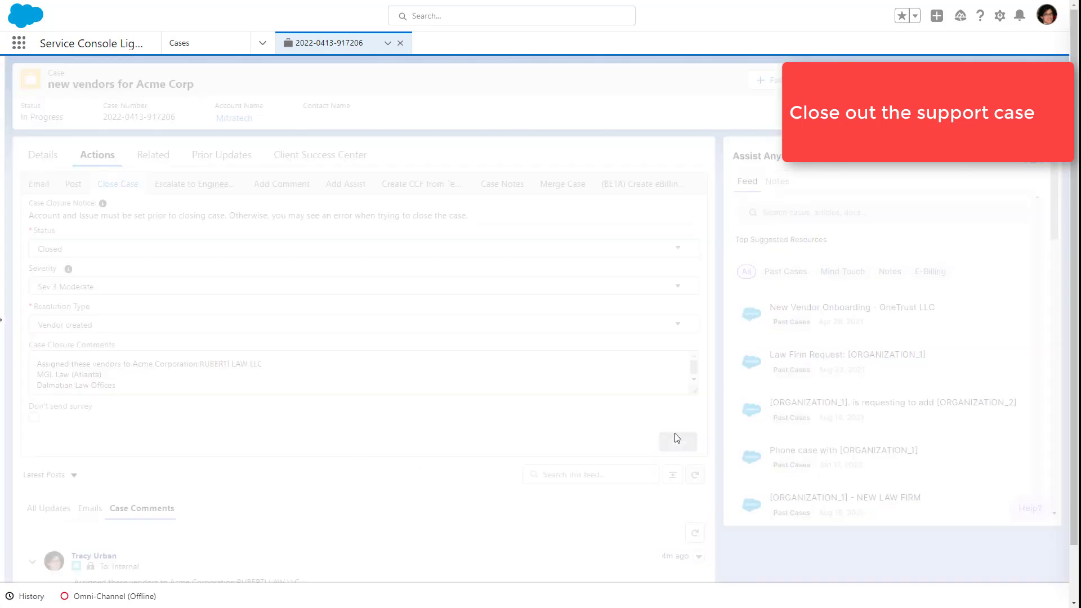